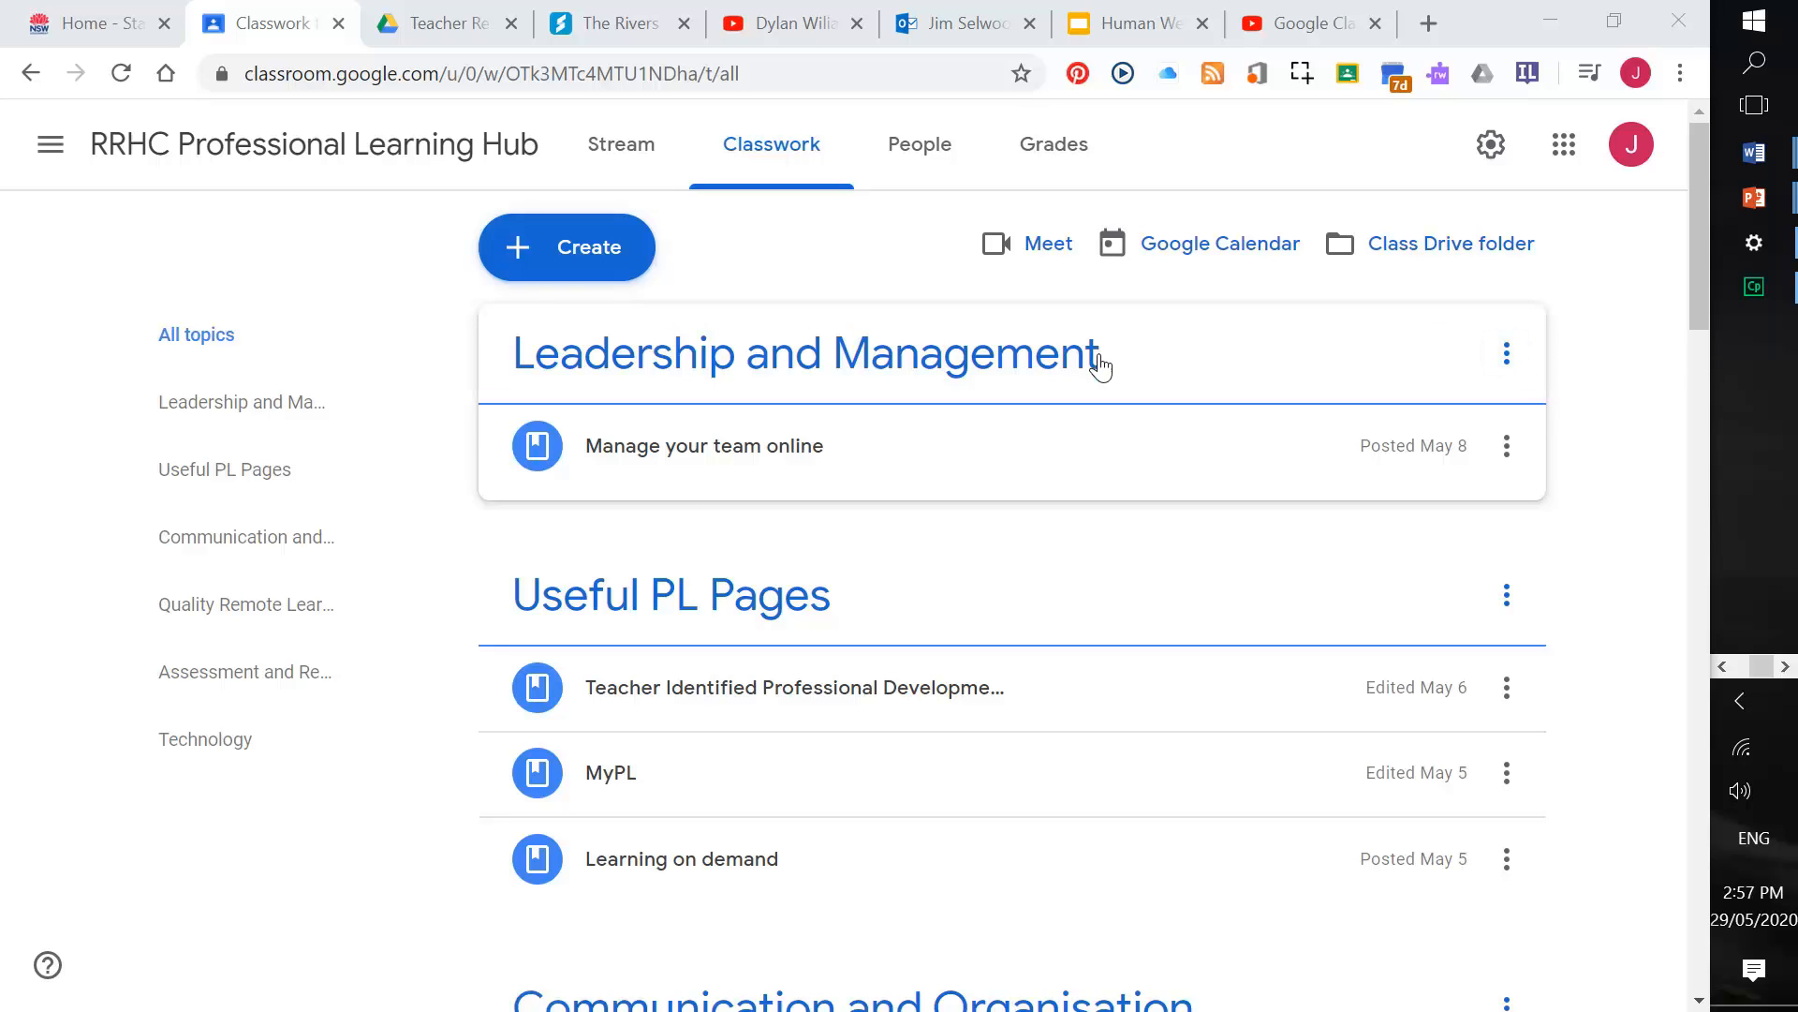
Step: Start a new assignment and paste the prepared Highwayman question and PEEL paragraph instructions
left_click(626, 255)
left_click(610, 325)
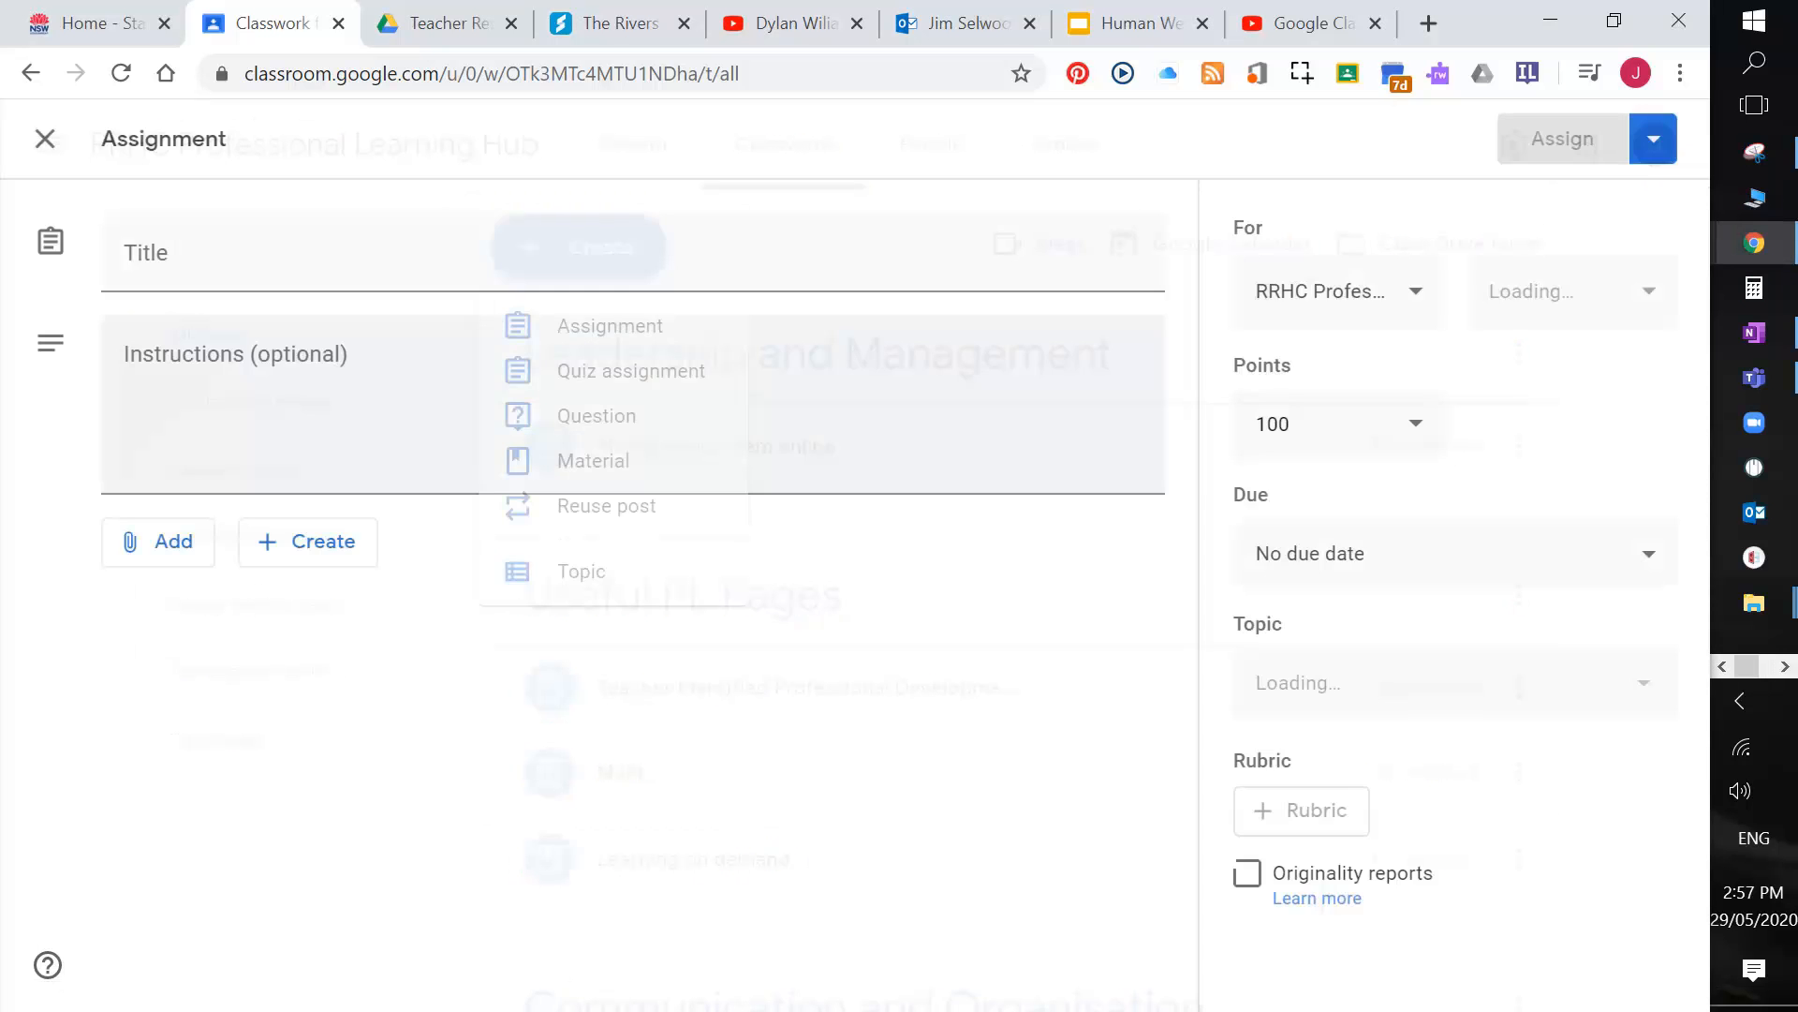
left_click(985, 362)
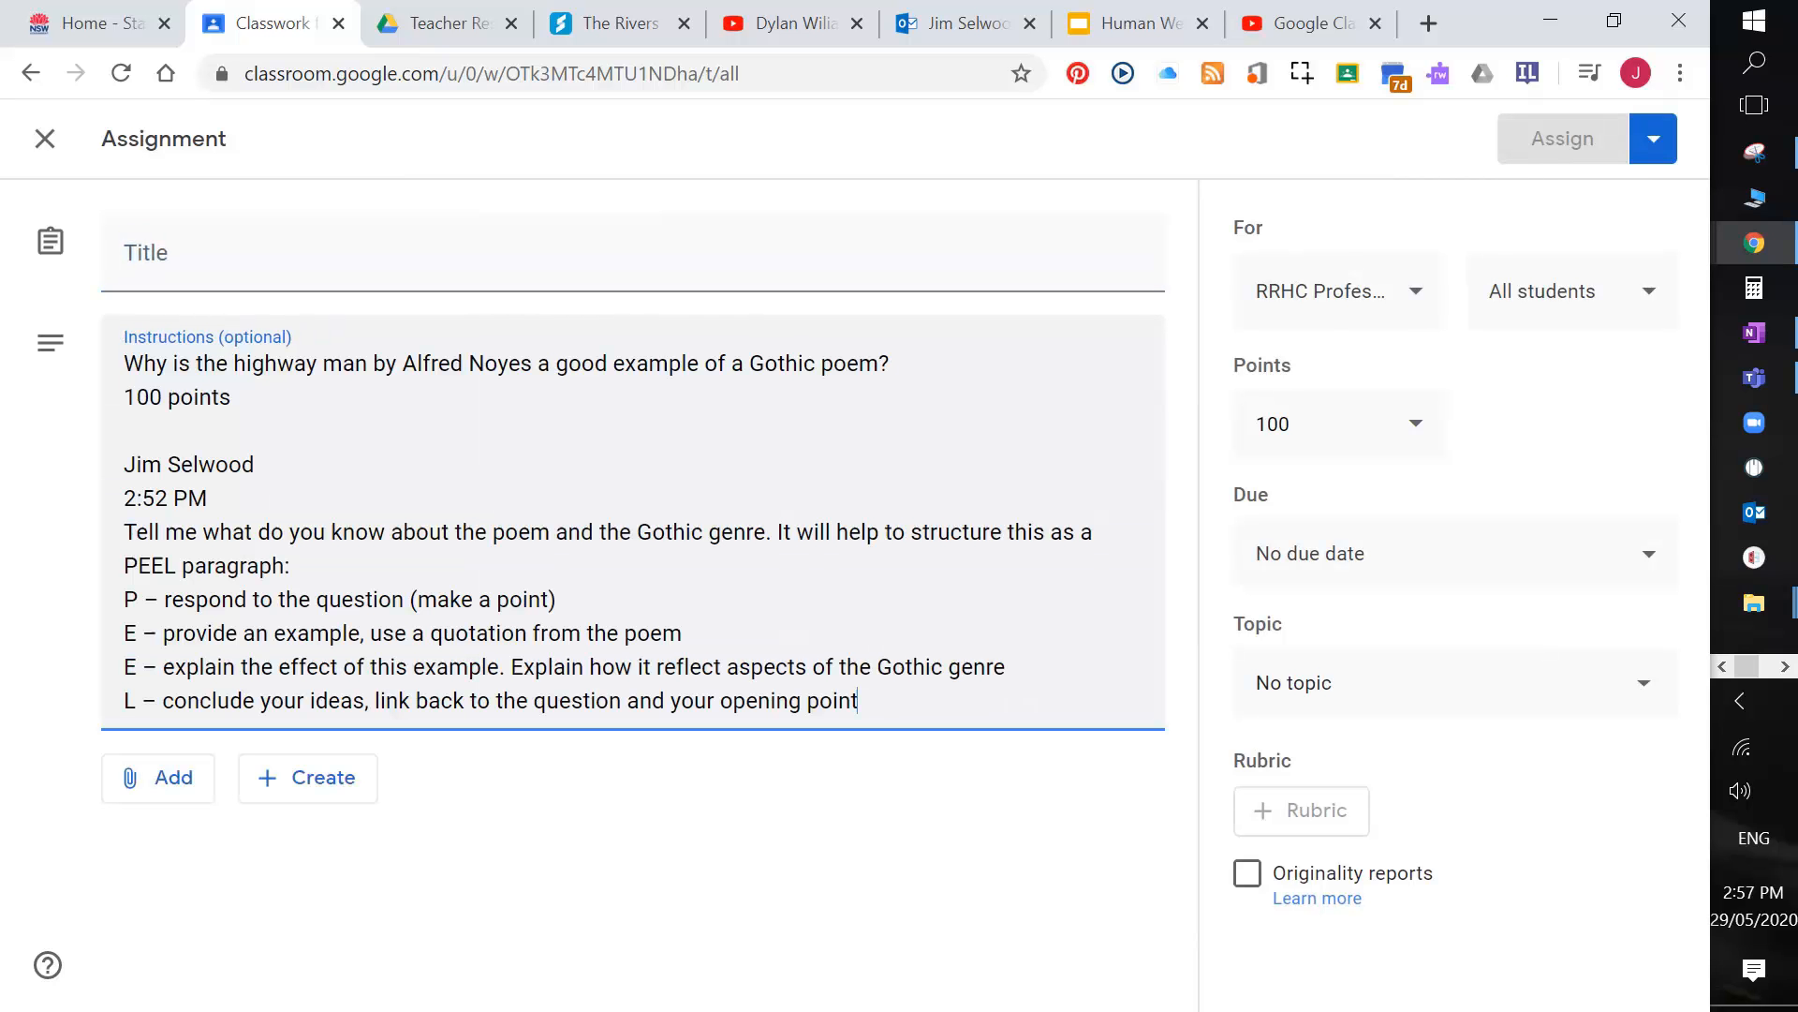
Step: Move the Highwayman Gothic-poem question into the title and delete the stray points and timestamp lines
left_click_drag(892, 363, 234, 343)
key("ctrl+x")
key("shift+Tab")
key("ctrl+v")
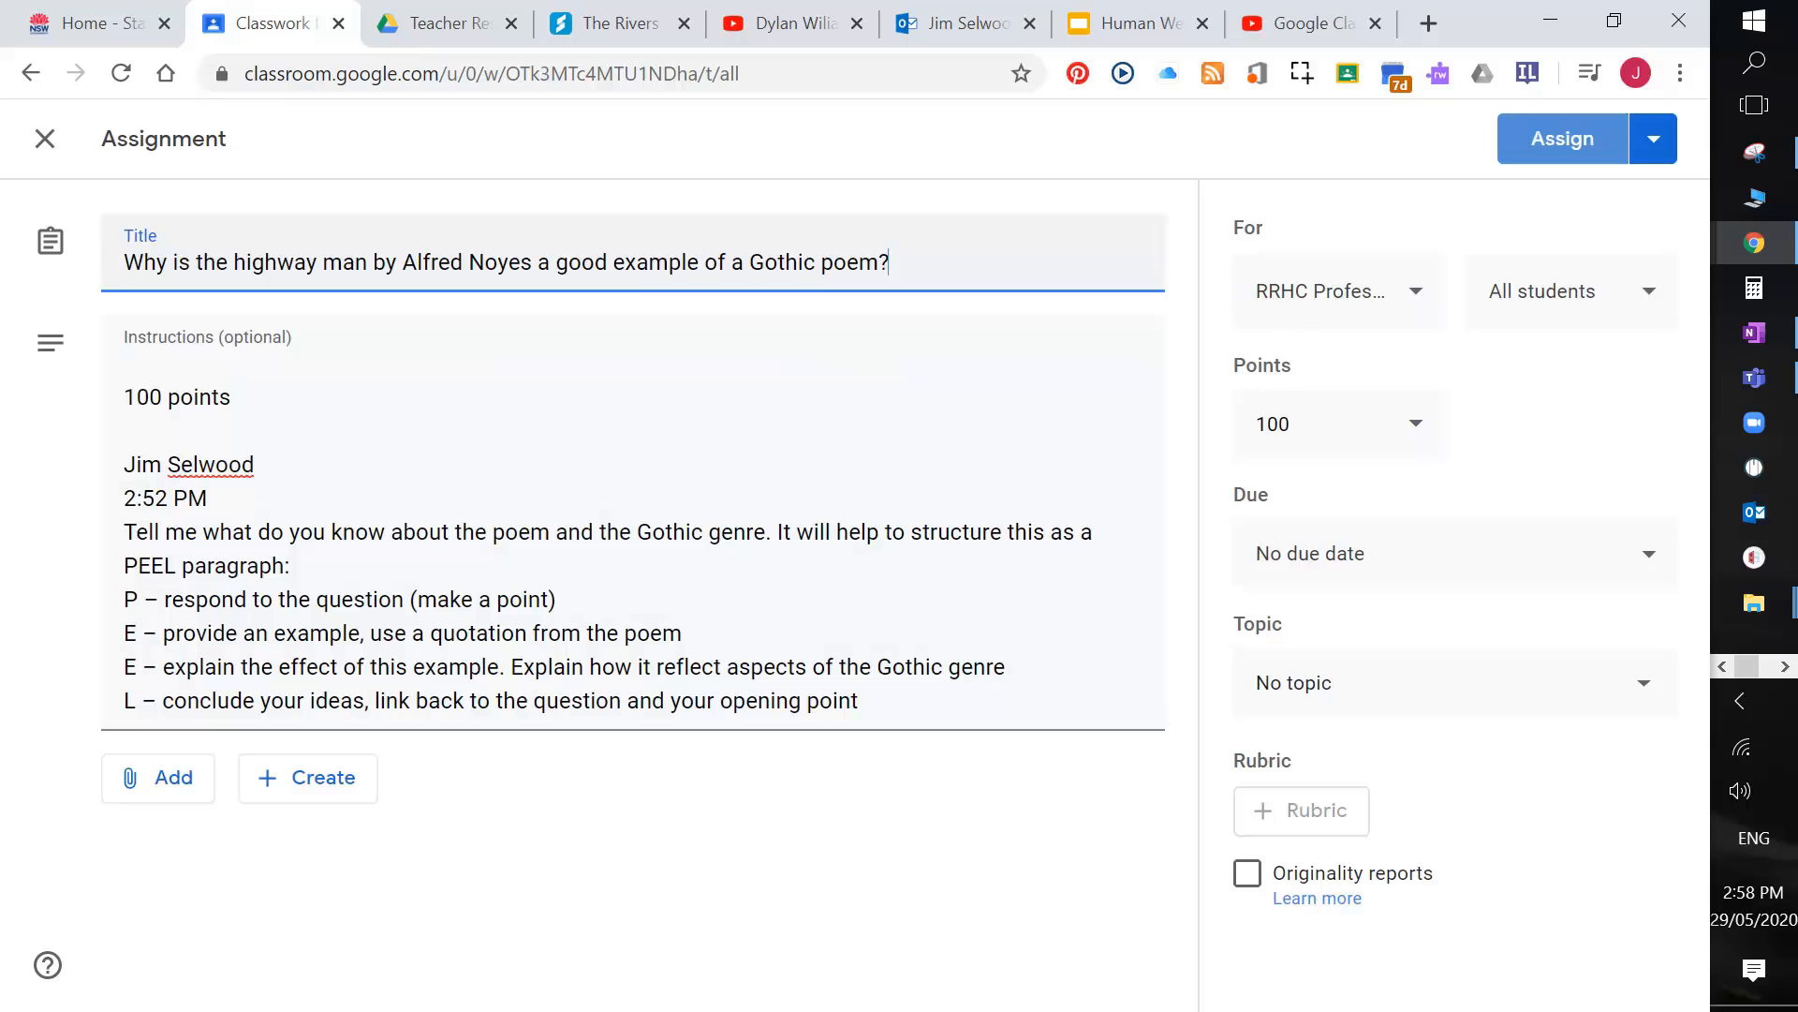
left_click_drag(137, 397, 217, 498)
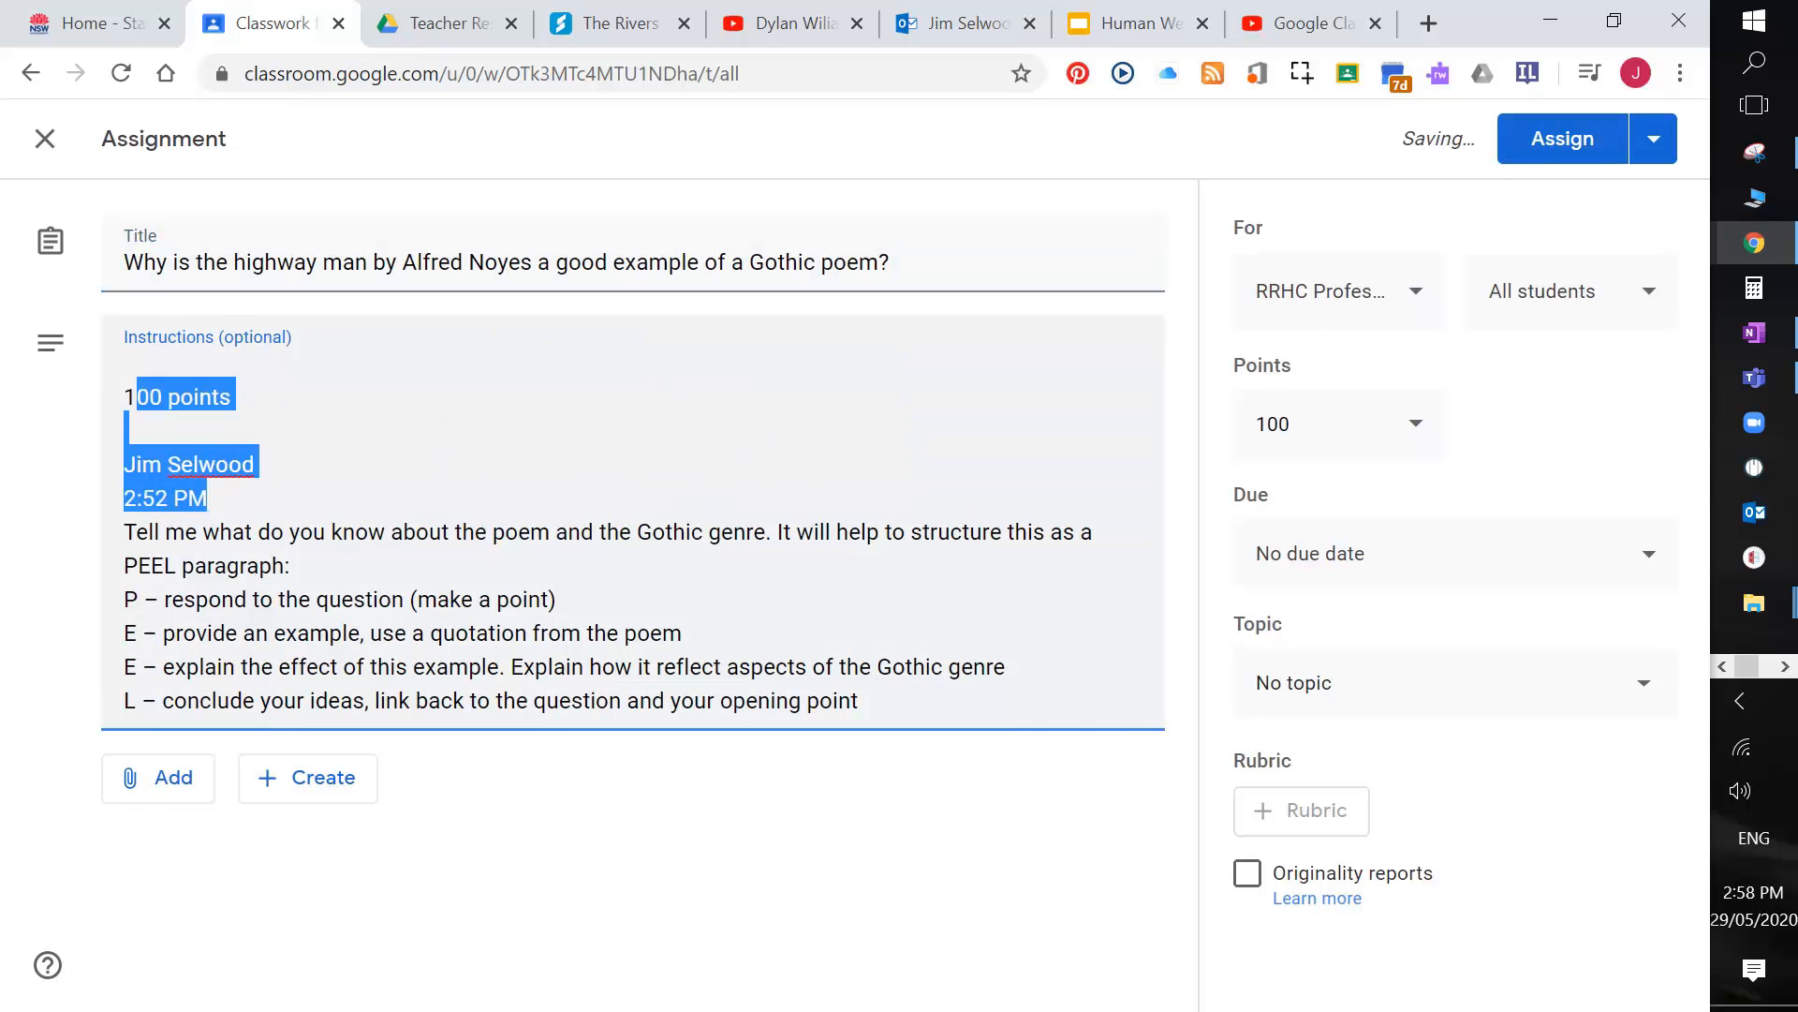
key("BackSpace")
key("BackSpace")
key("BackSpace")
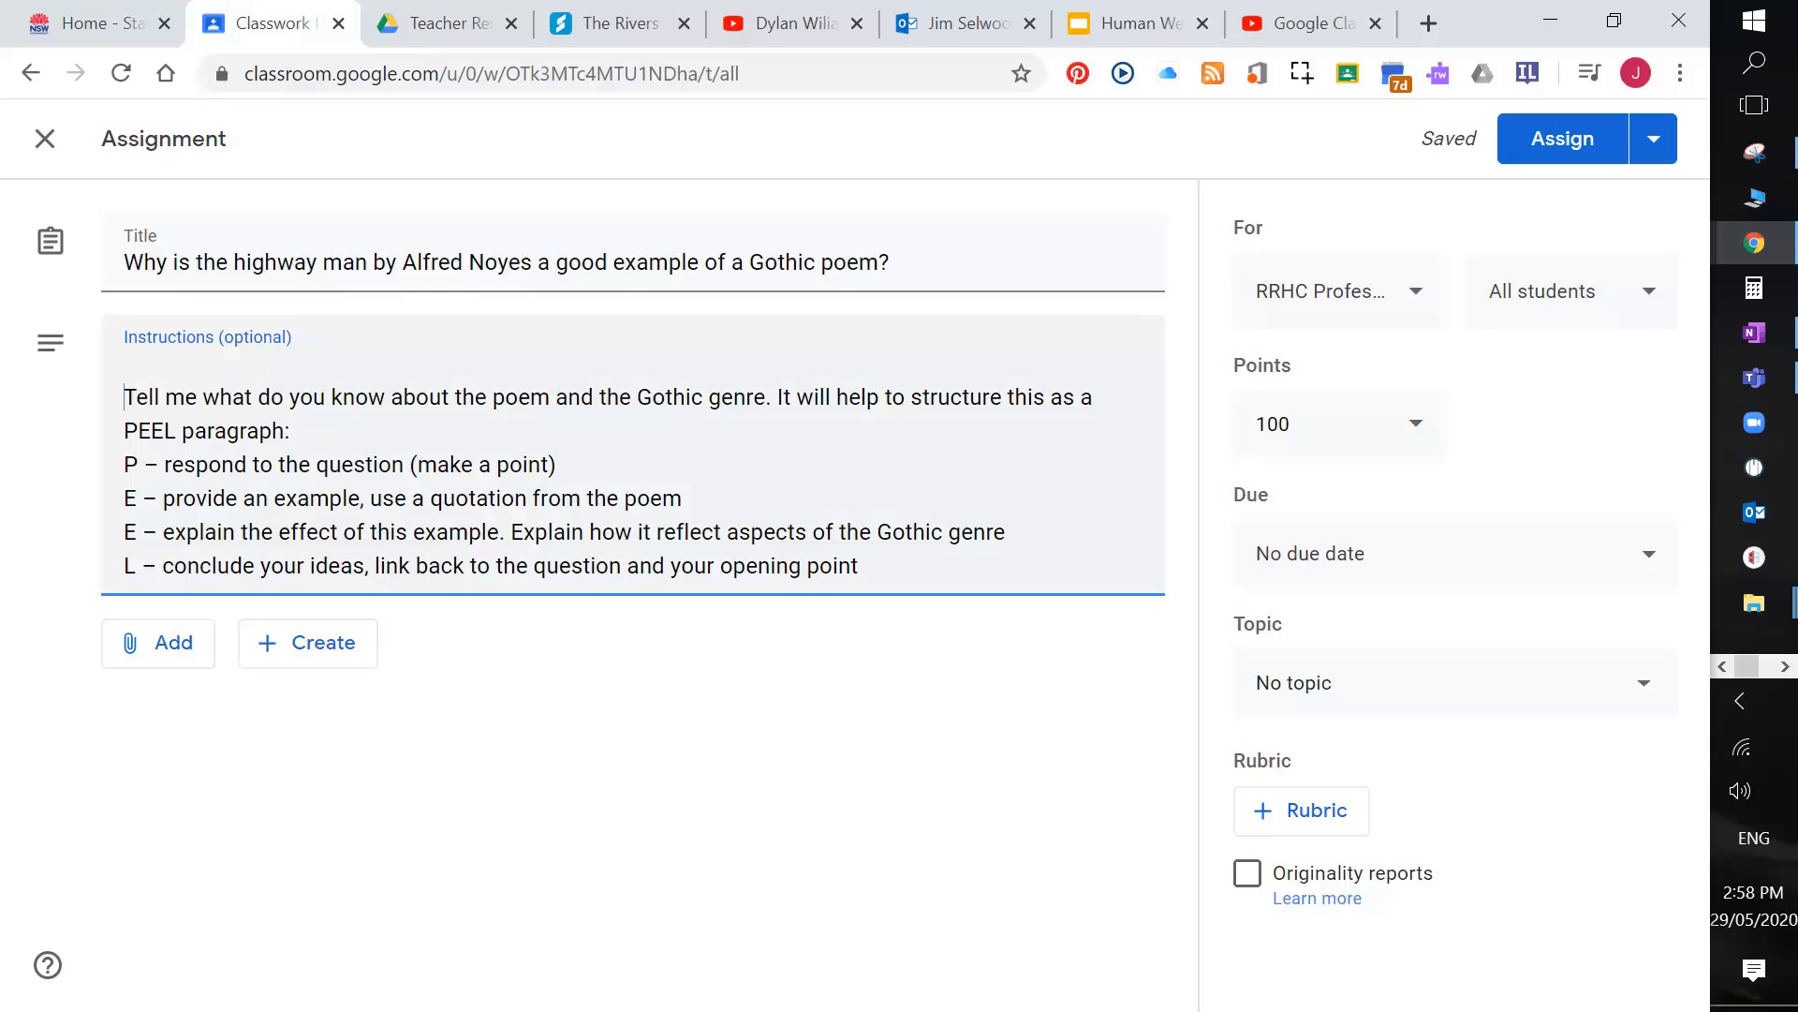
left_click(1309, 810)
Step: Create a rubric with criterion 'Gothic Poems' described as '1=needs work, 2=met criteria, 3=exceeded expectations'
left_click(1331, 880)
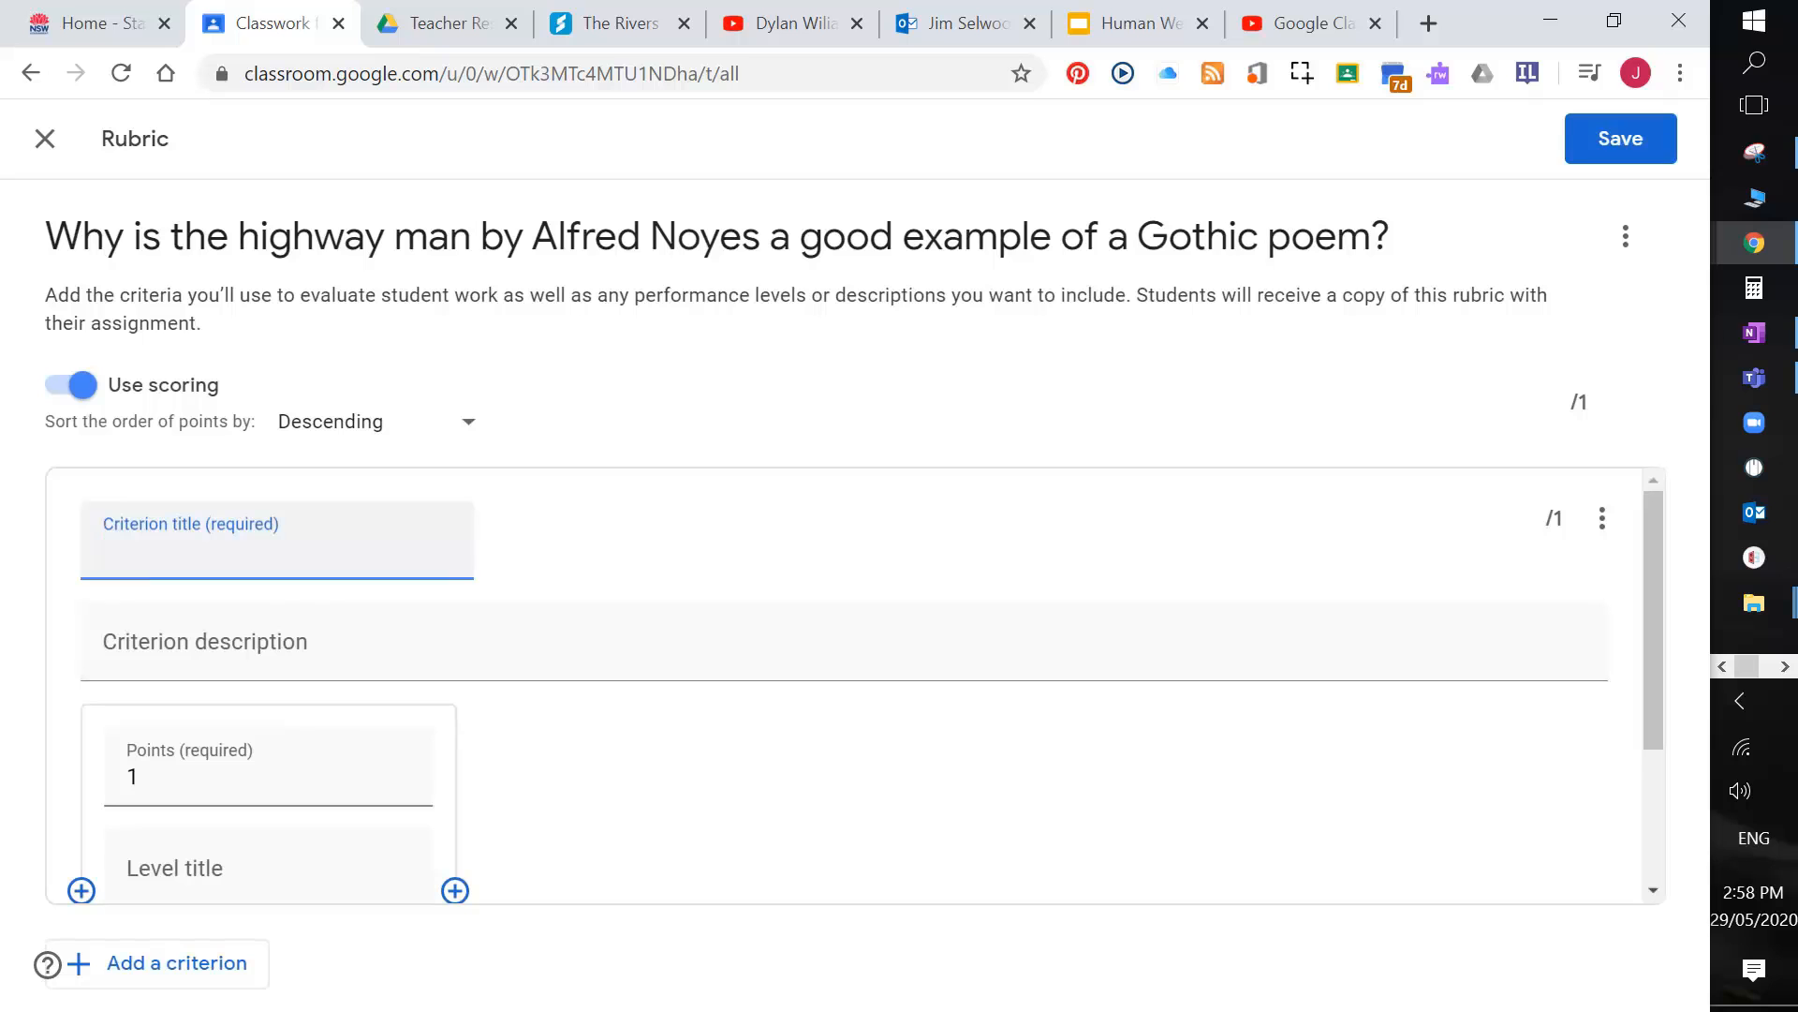
type("Gothic Poems")
left_click(213, 619)
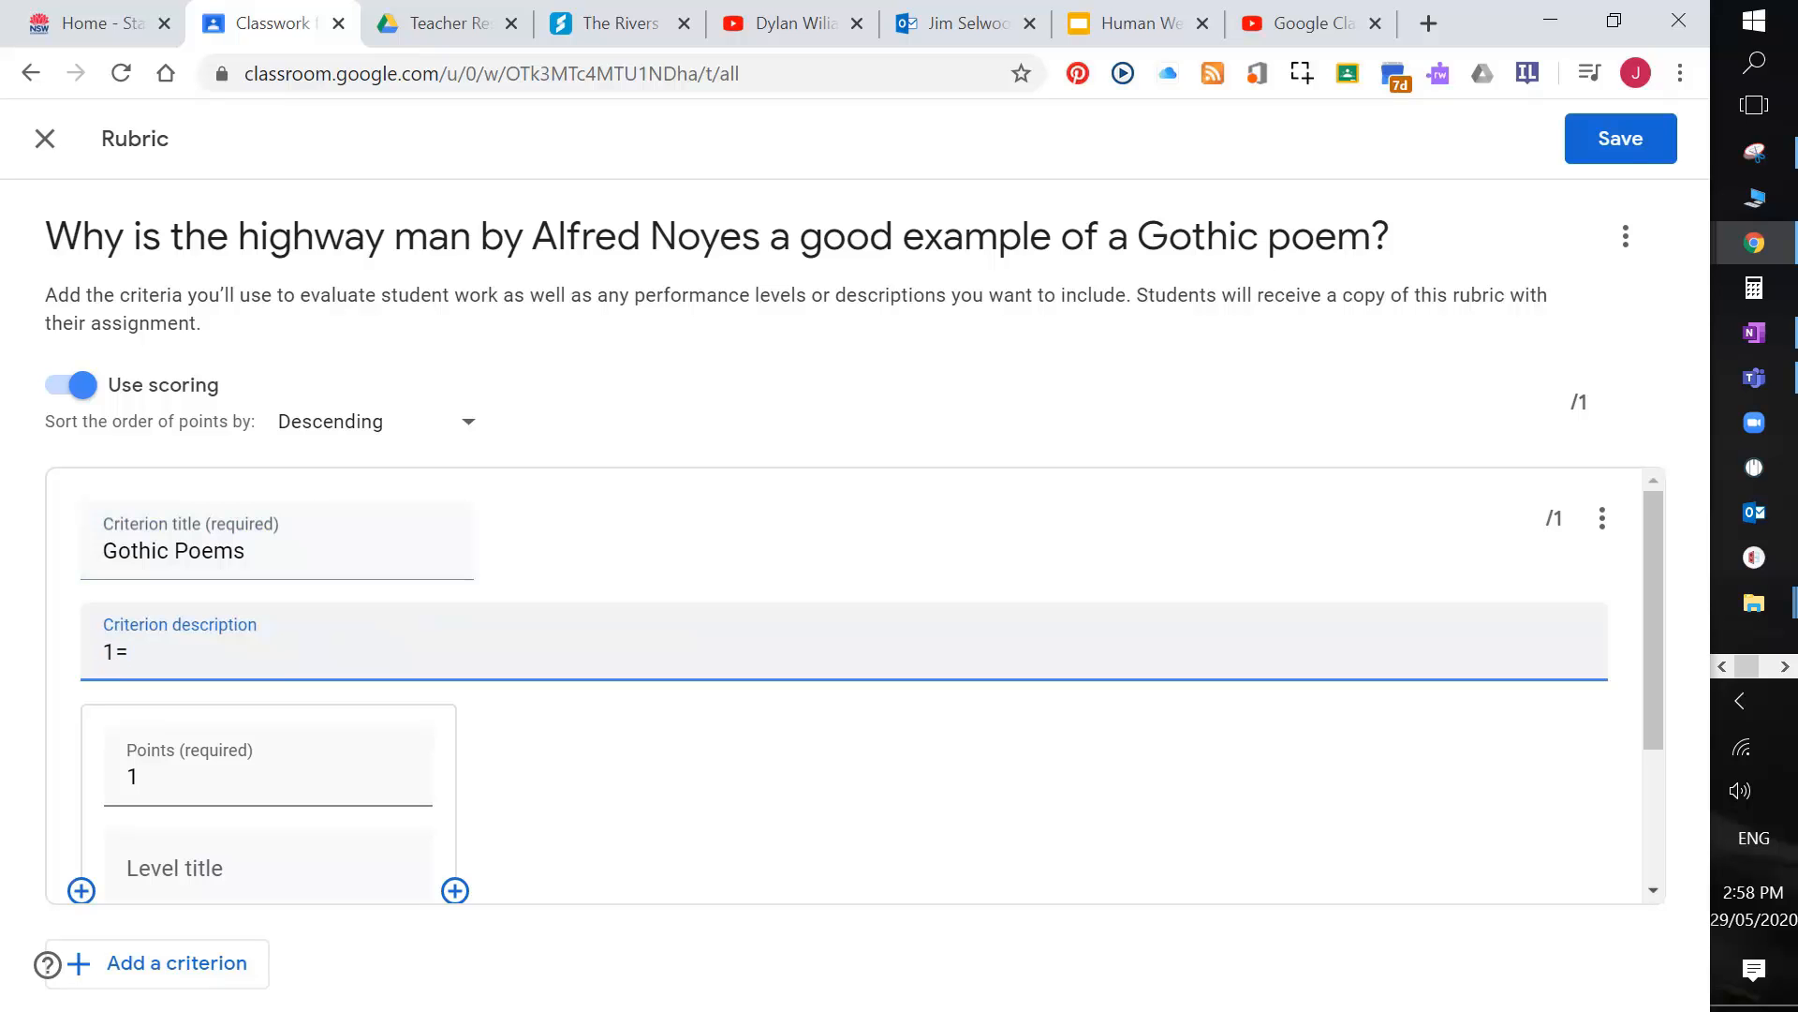
type("1=needs work")
type(", 2=met criteria, 3=")
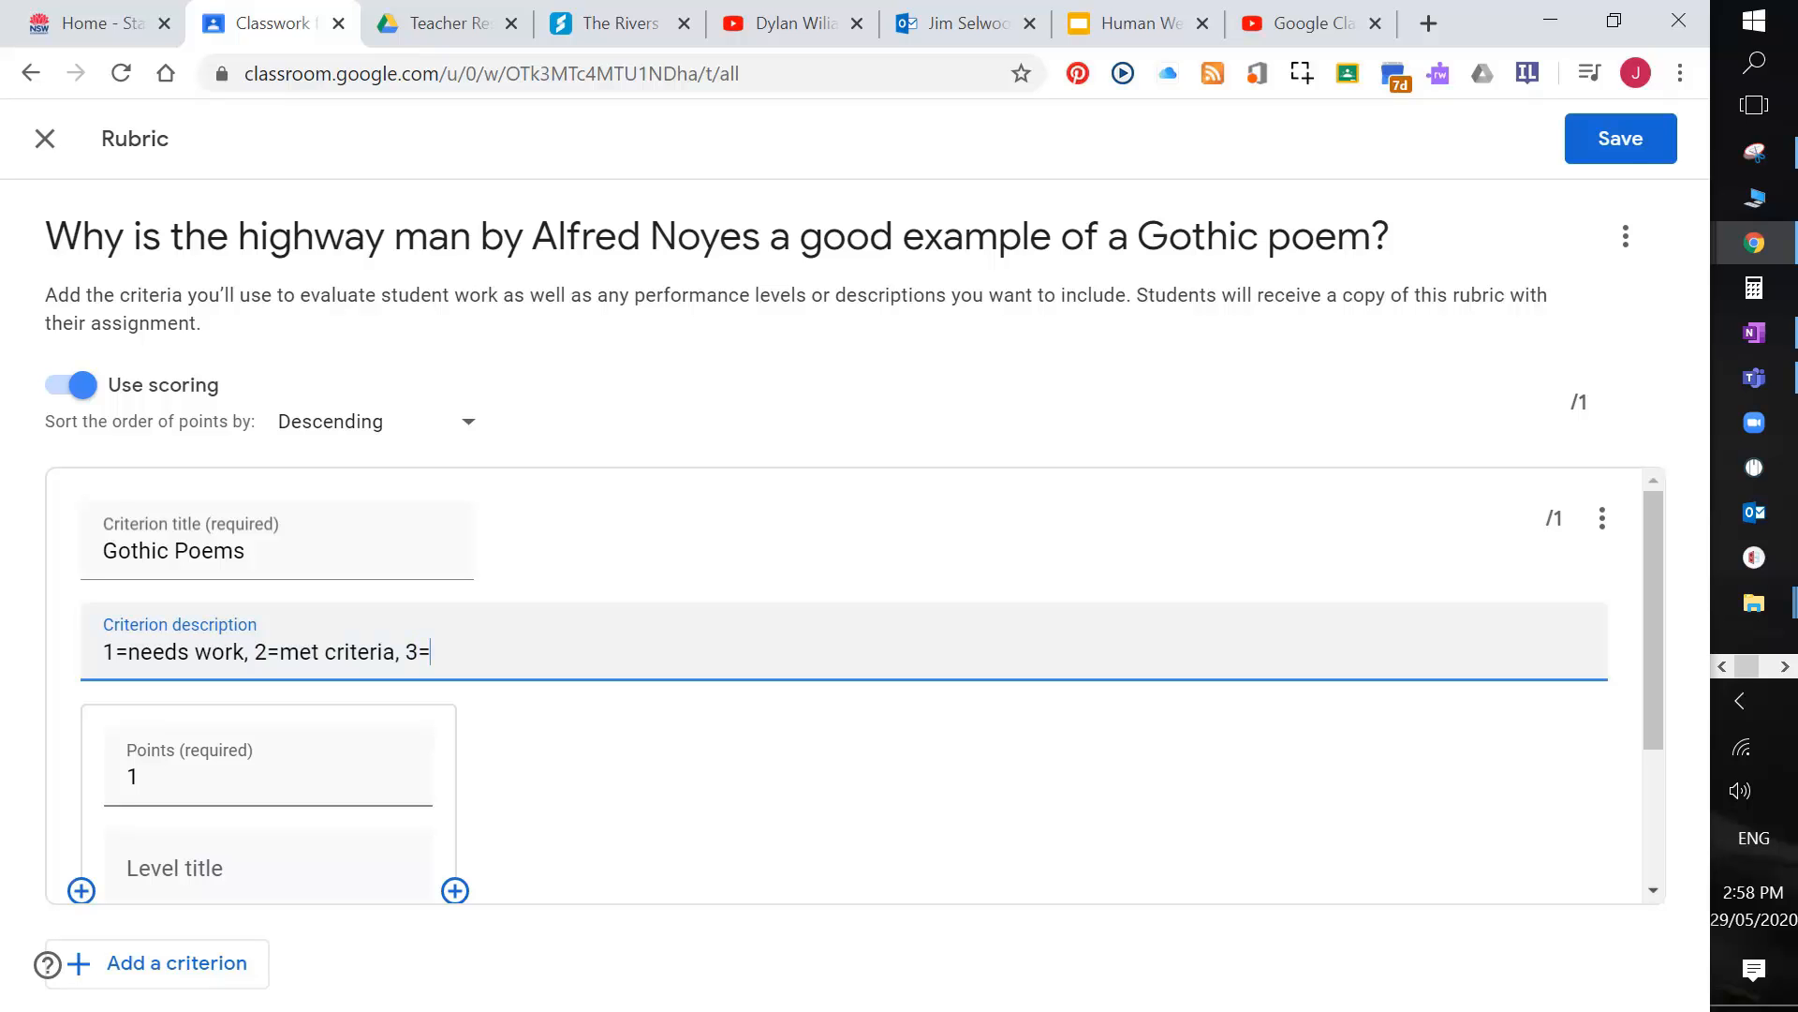
type("exec")
type("eded expectations")
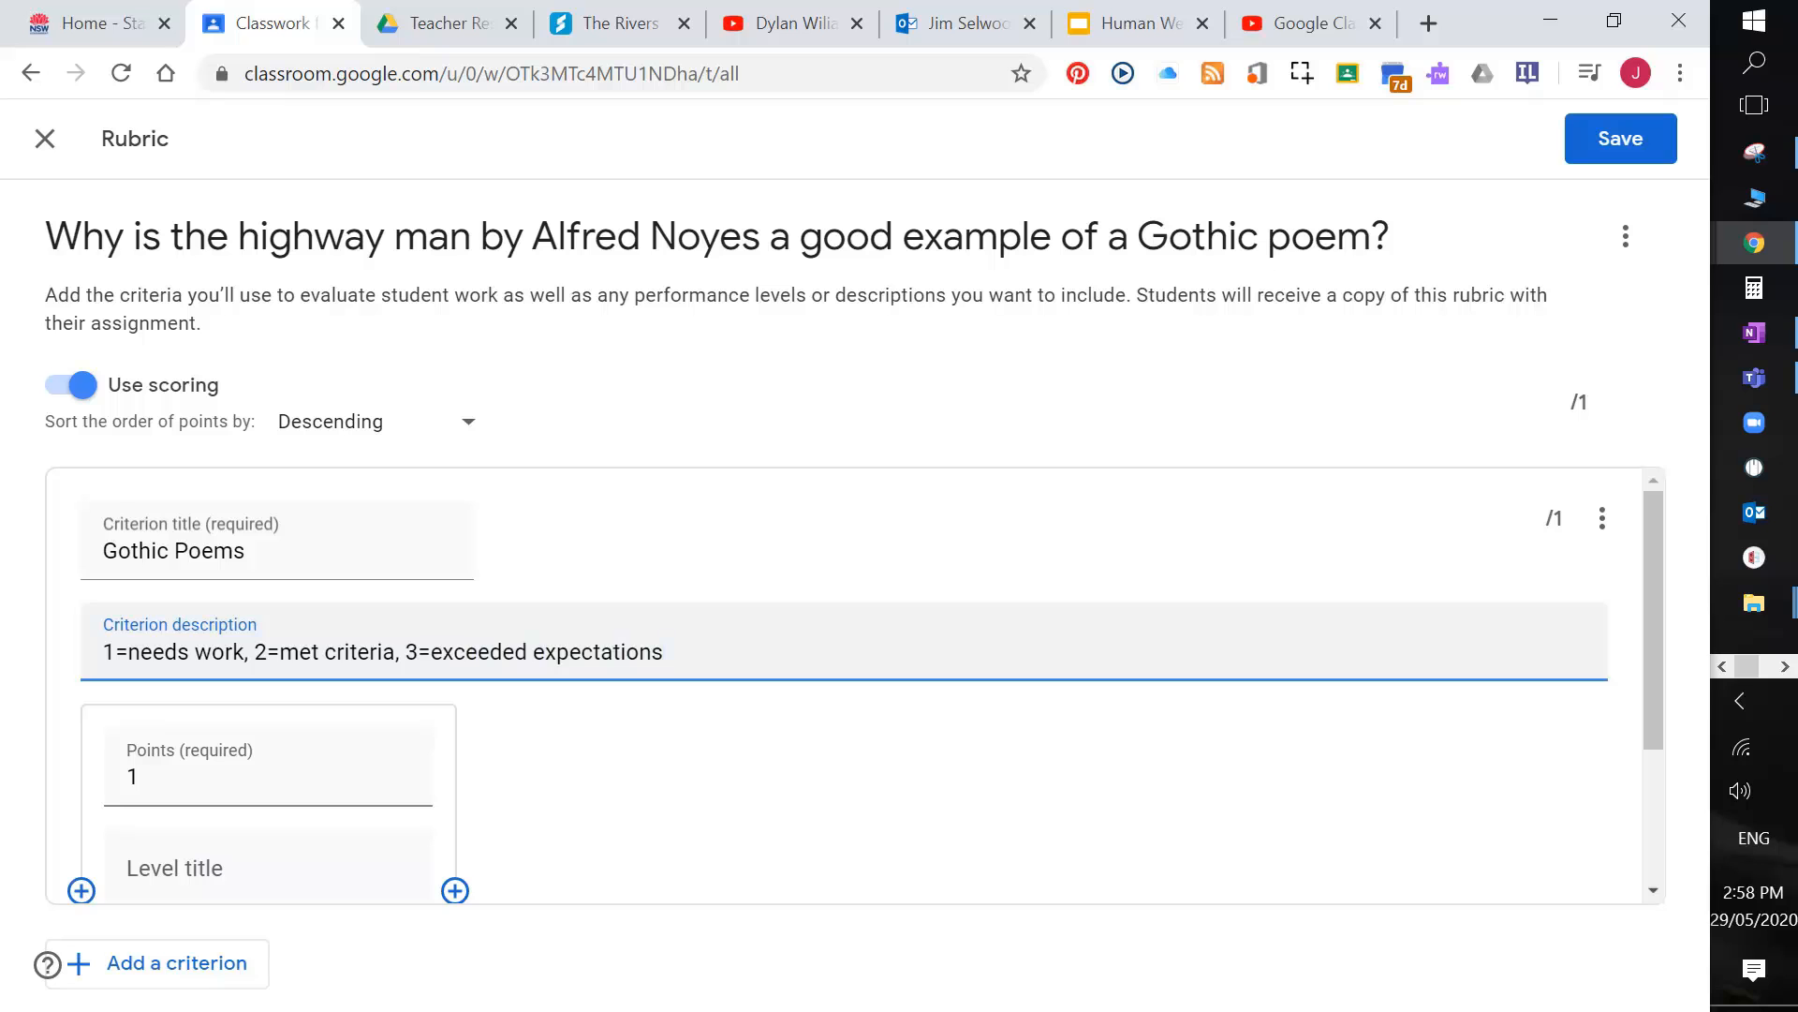
scroll(321, 731, "down", 2)
scroll(437, 594, "up", 2)
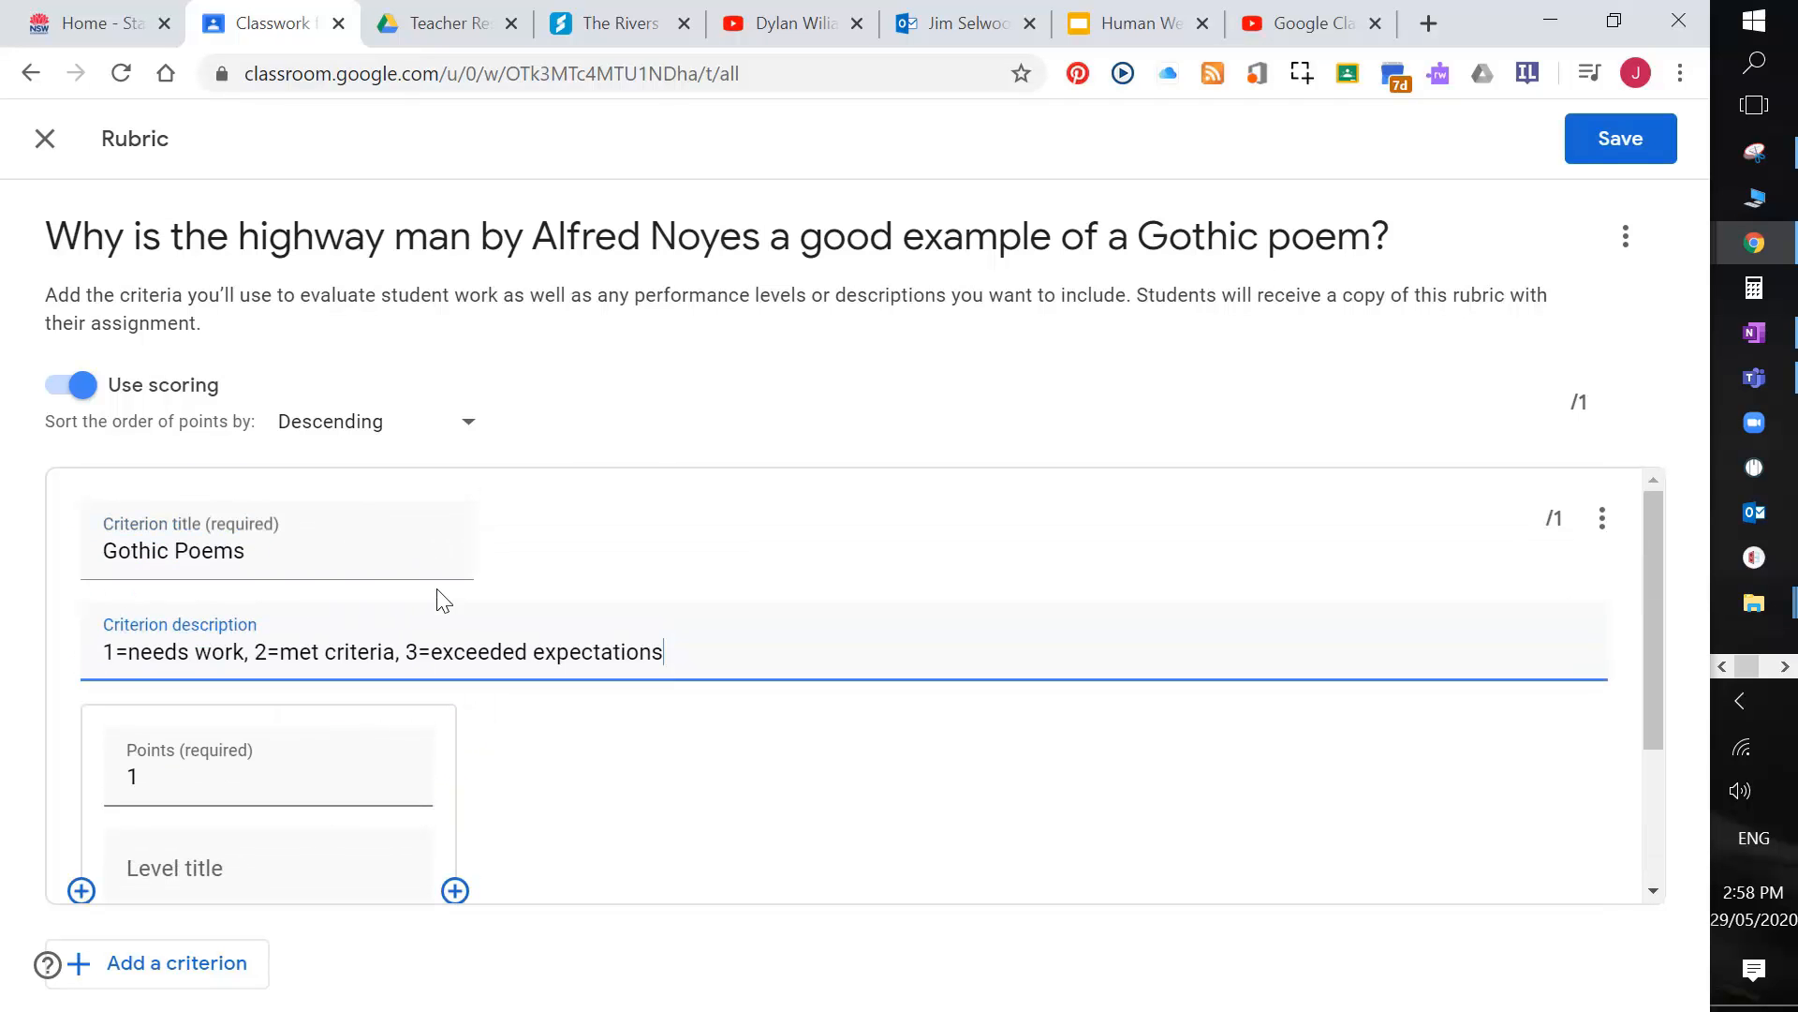
scroll(281, 647, "down", 2)
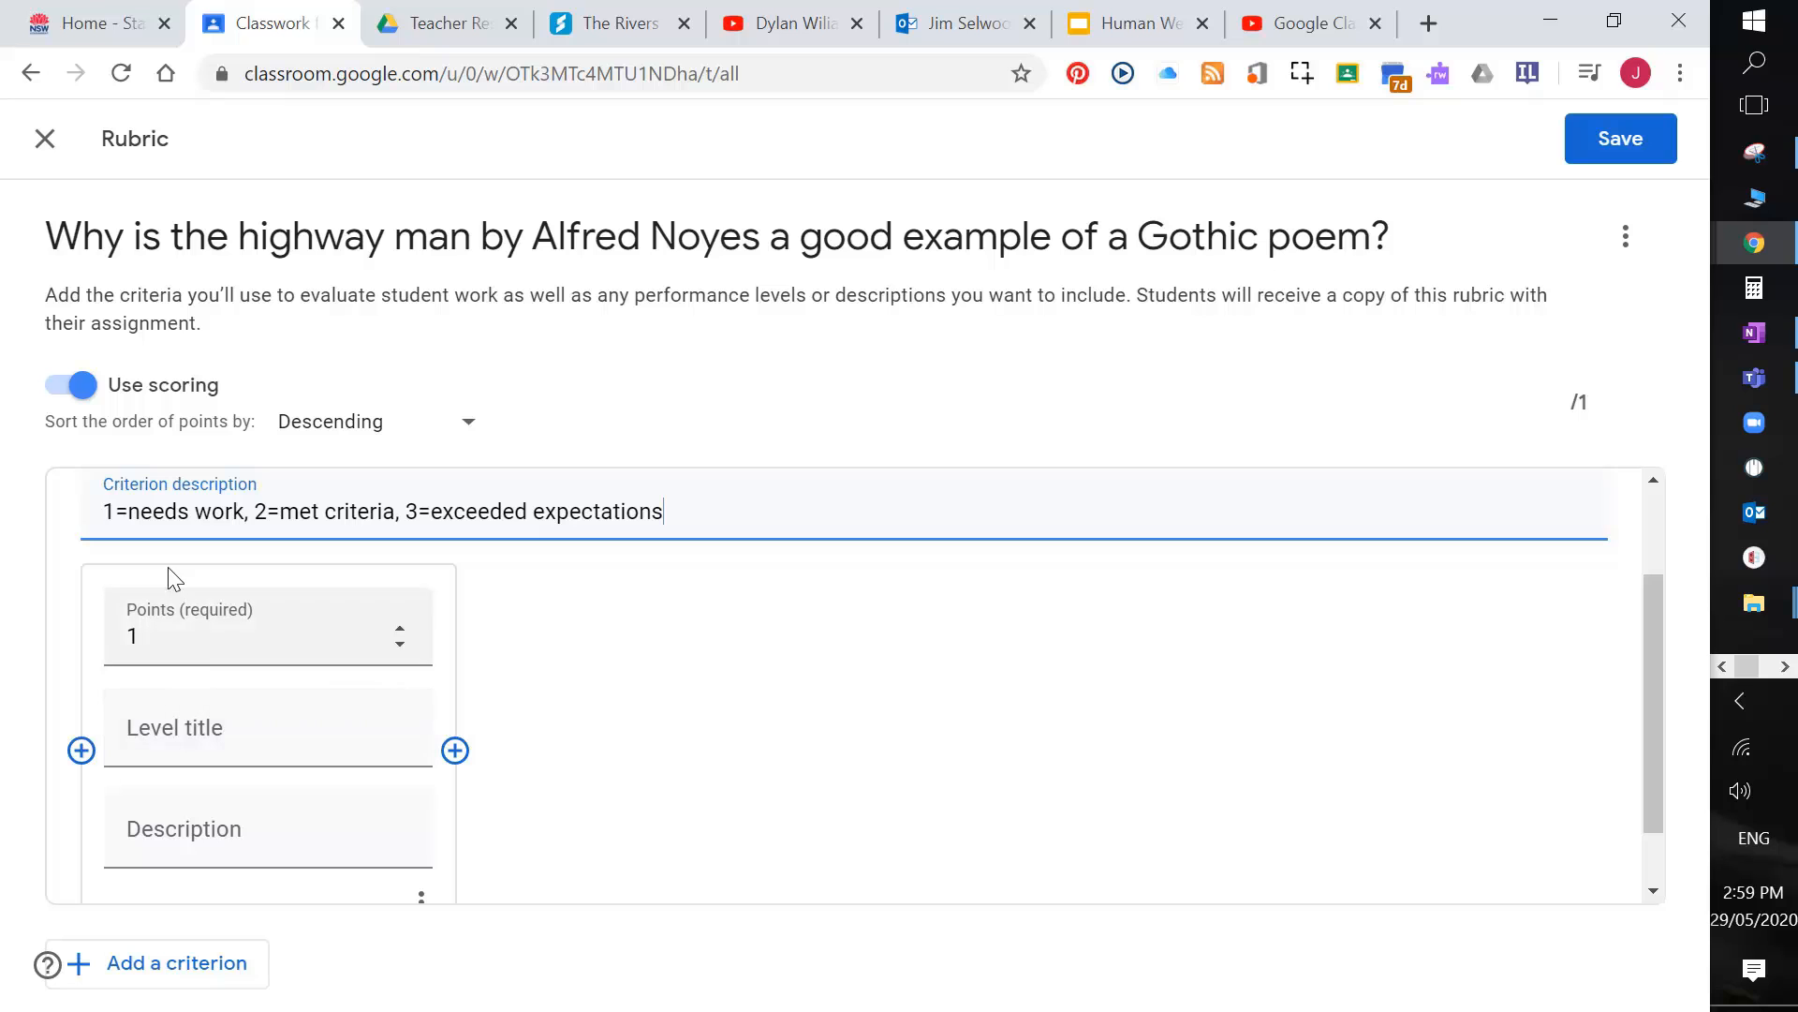
Step: Title the 1-point level 'needs work' with description 'Teacher will comment on areas for improvement'
left_click_drag(128, 511, 245, 512)
left_click(177, 731)
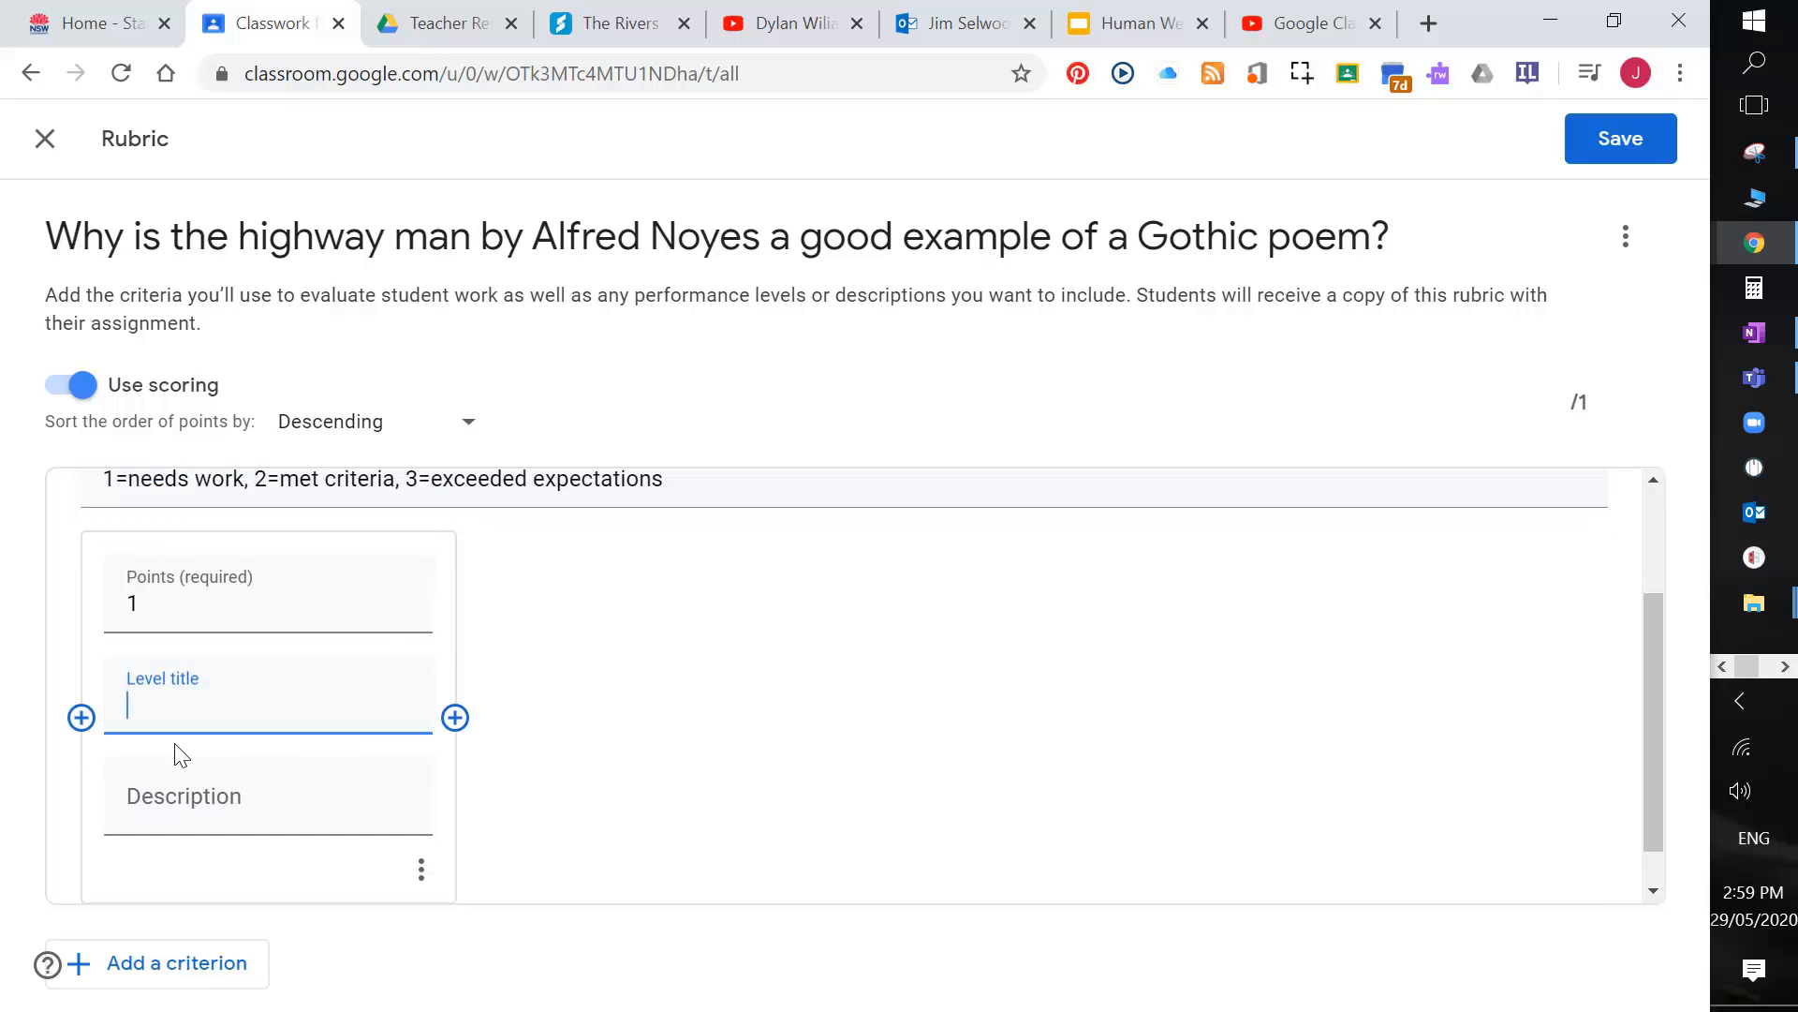
key("ctrl+v")
left_click(185, 798)
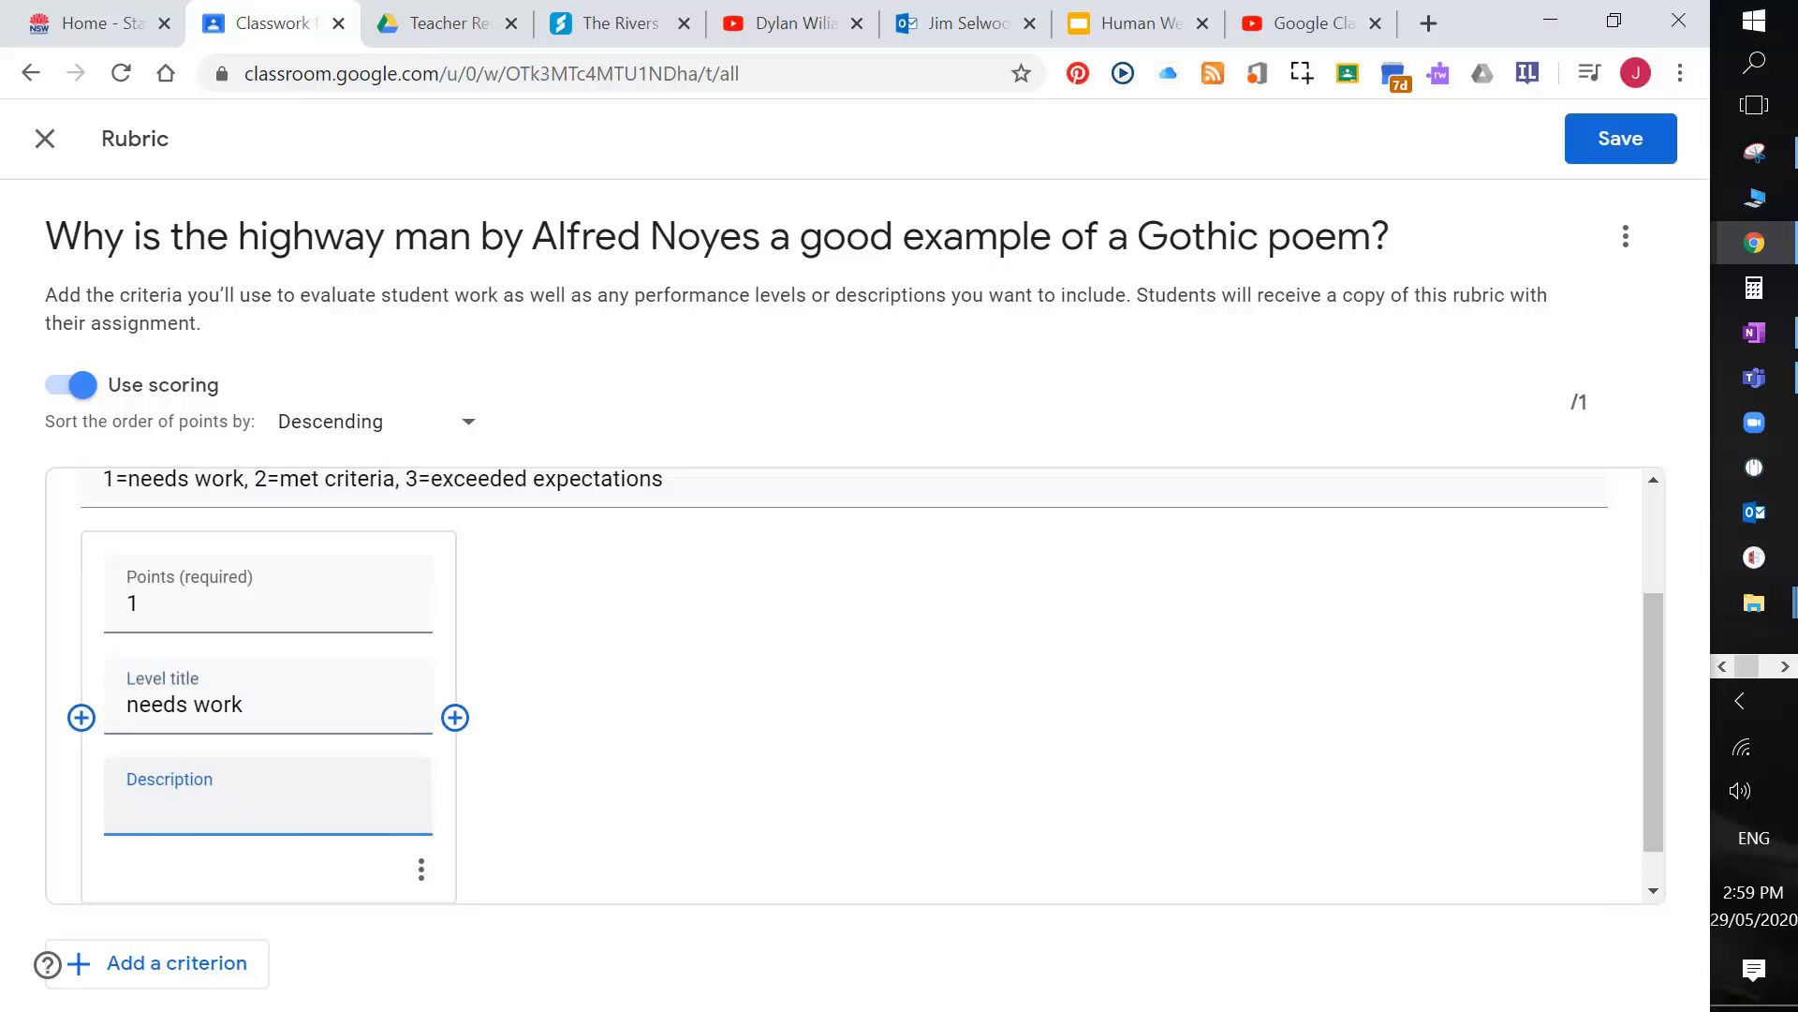
type("Teacher will comment on areas for im")
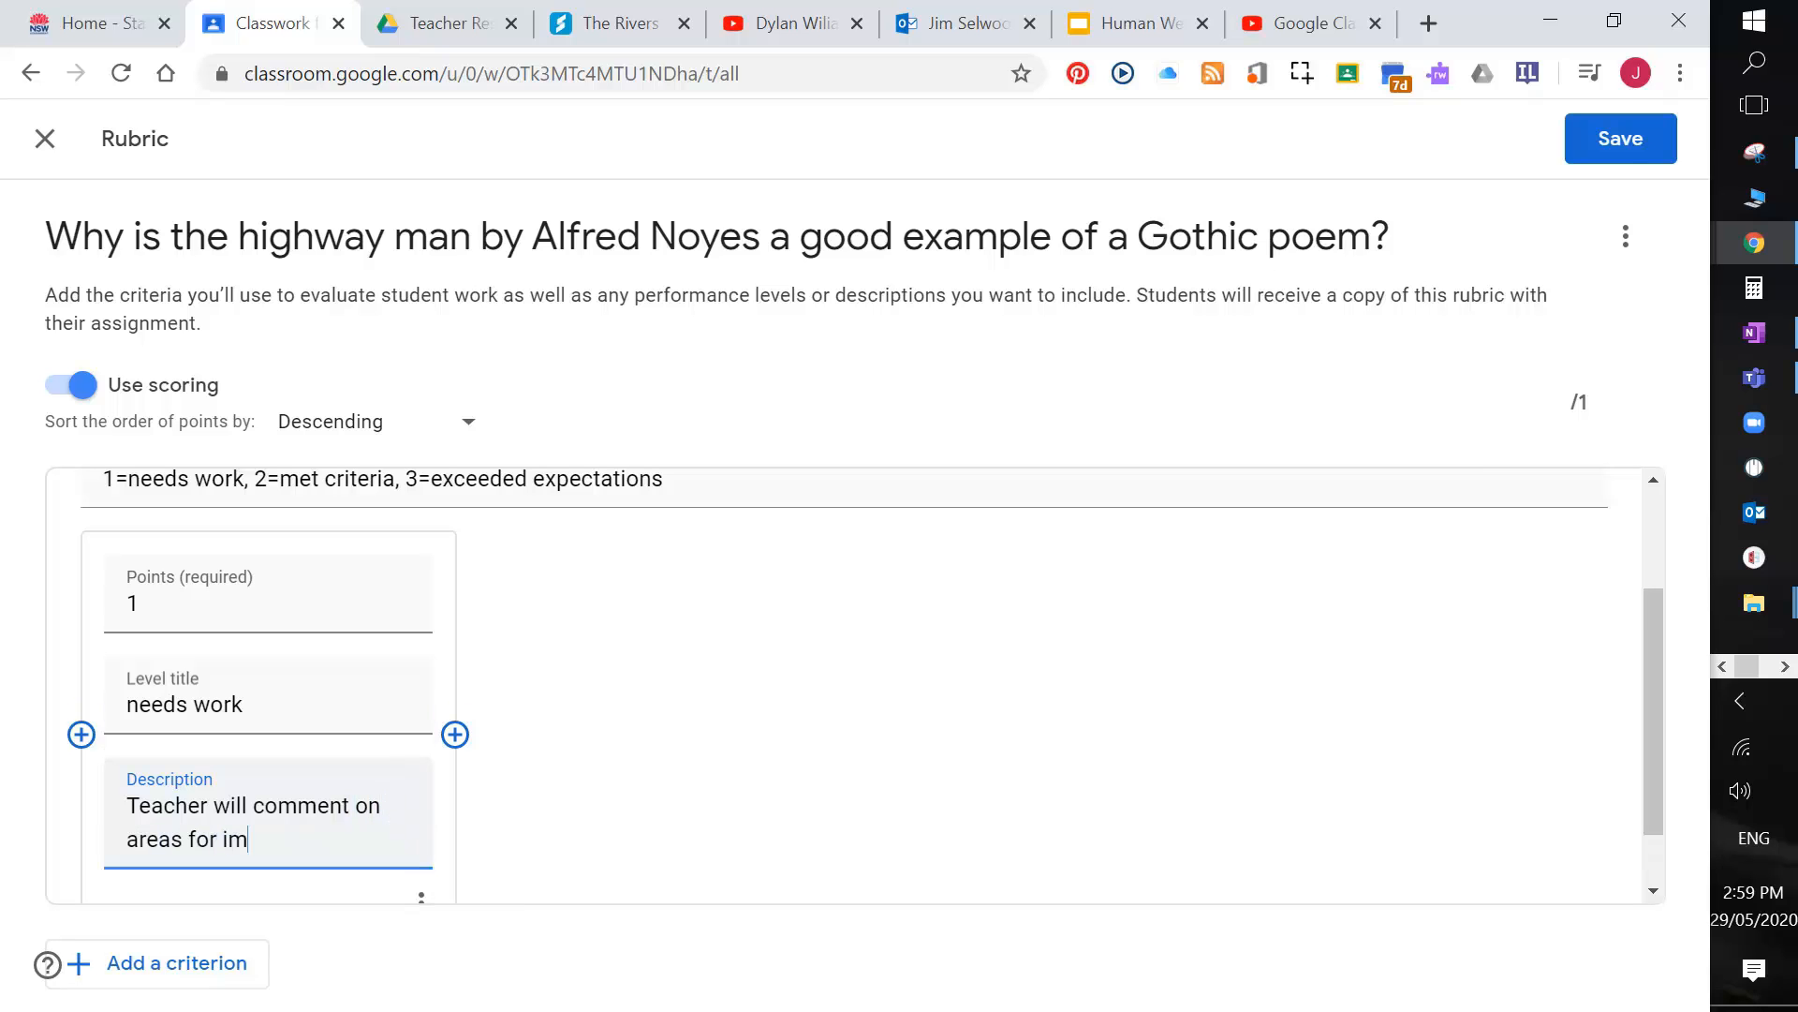
type("privemen")
left_click(273, 839)
key("BackSpace")
type("o")
scroll(317, 827, "up", 1)
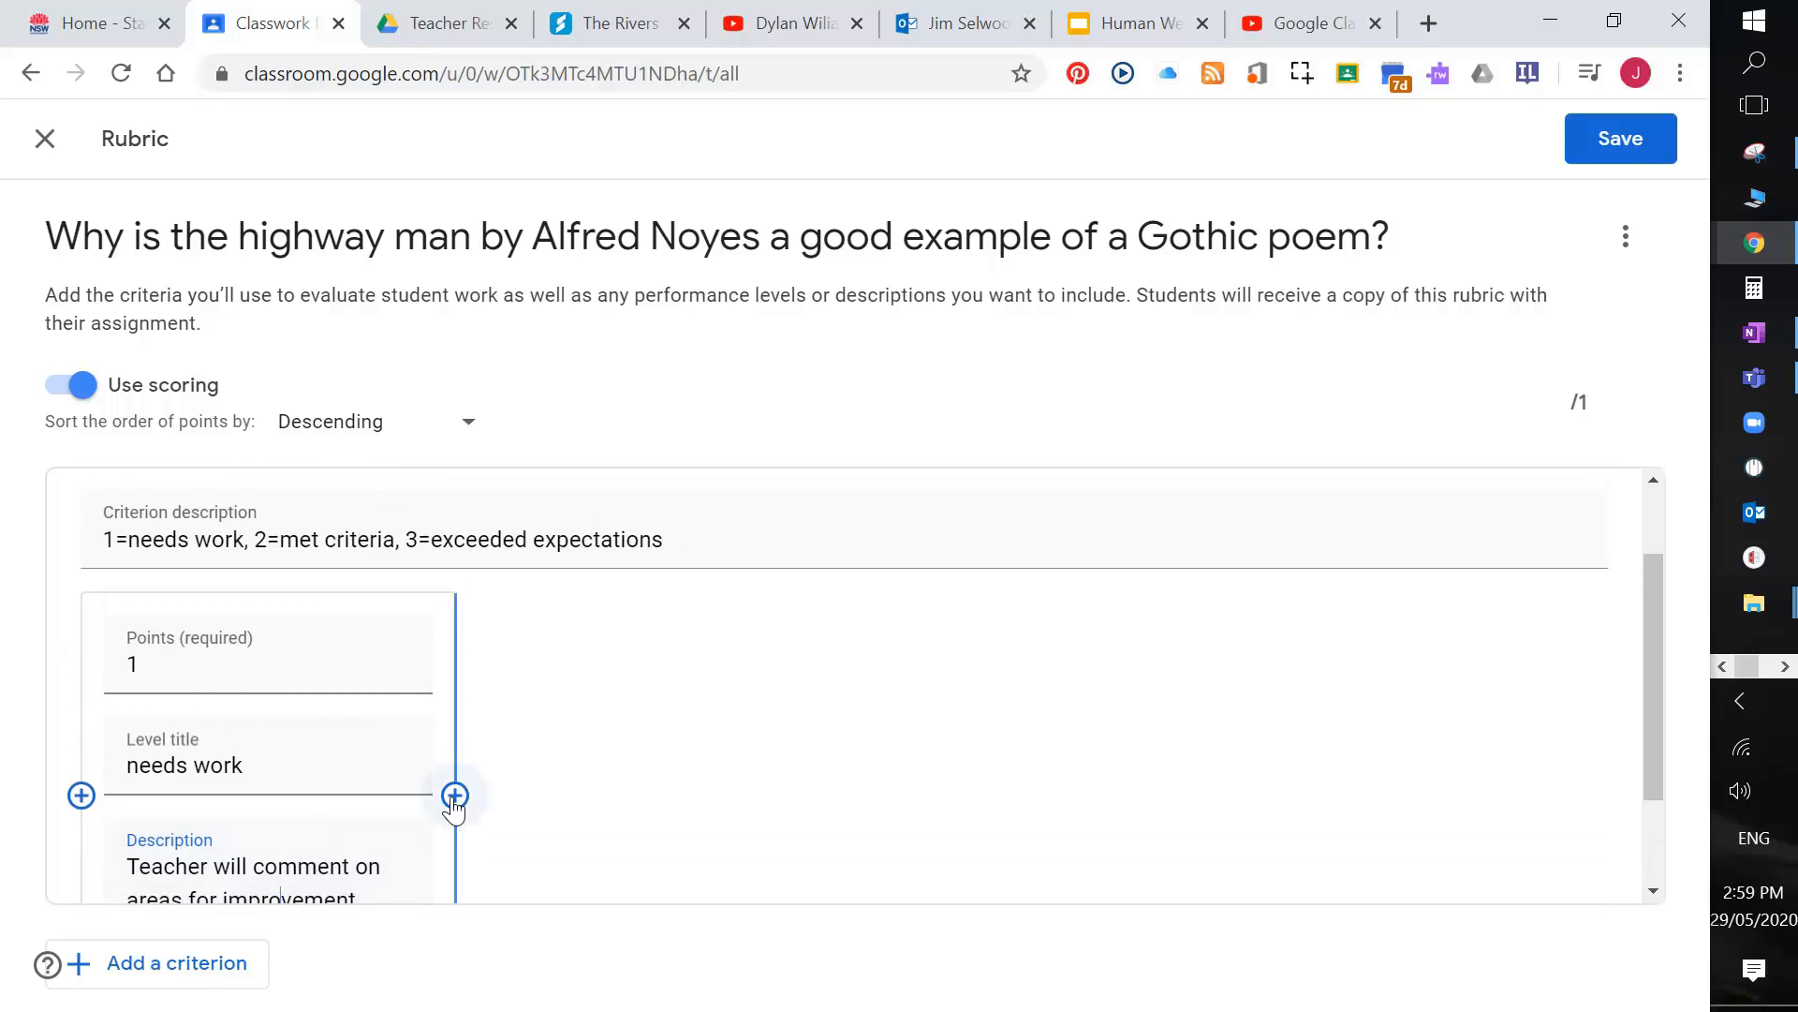
Step: Add a 2-point 'Met criteria' level: 'You have successfully met the criteria for this task.'
left_click(454, 795)
type("2")
left_click(594, 662)
type("Met crite")
left_click(583, 761)
type("You have successfully met the criteria for this task.")
scroll(762, 738, "down", 1)
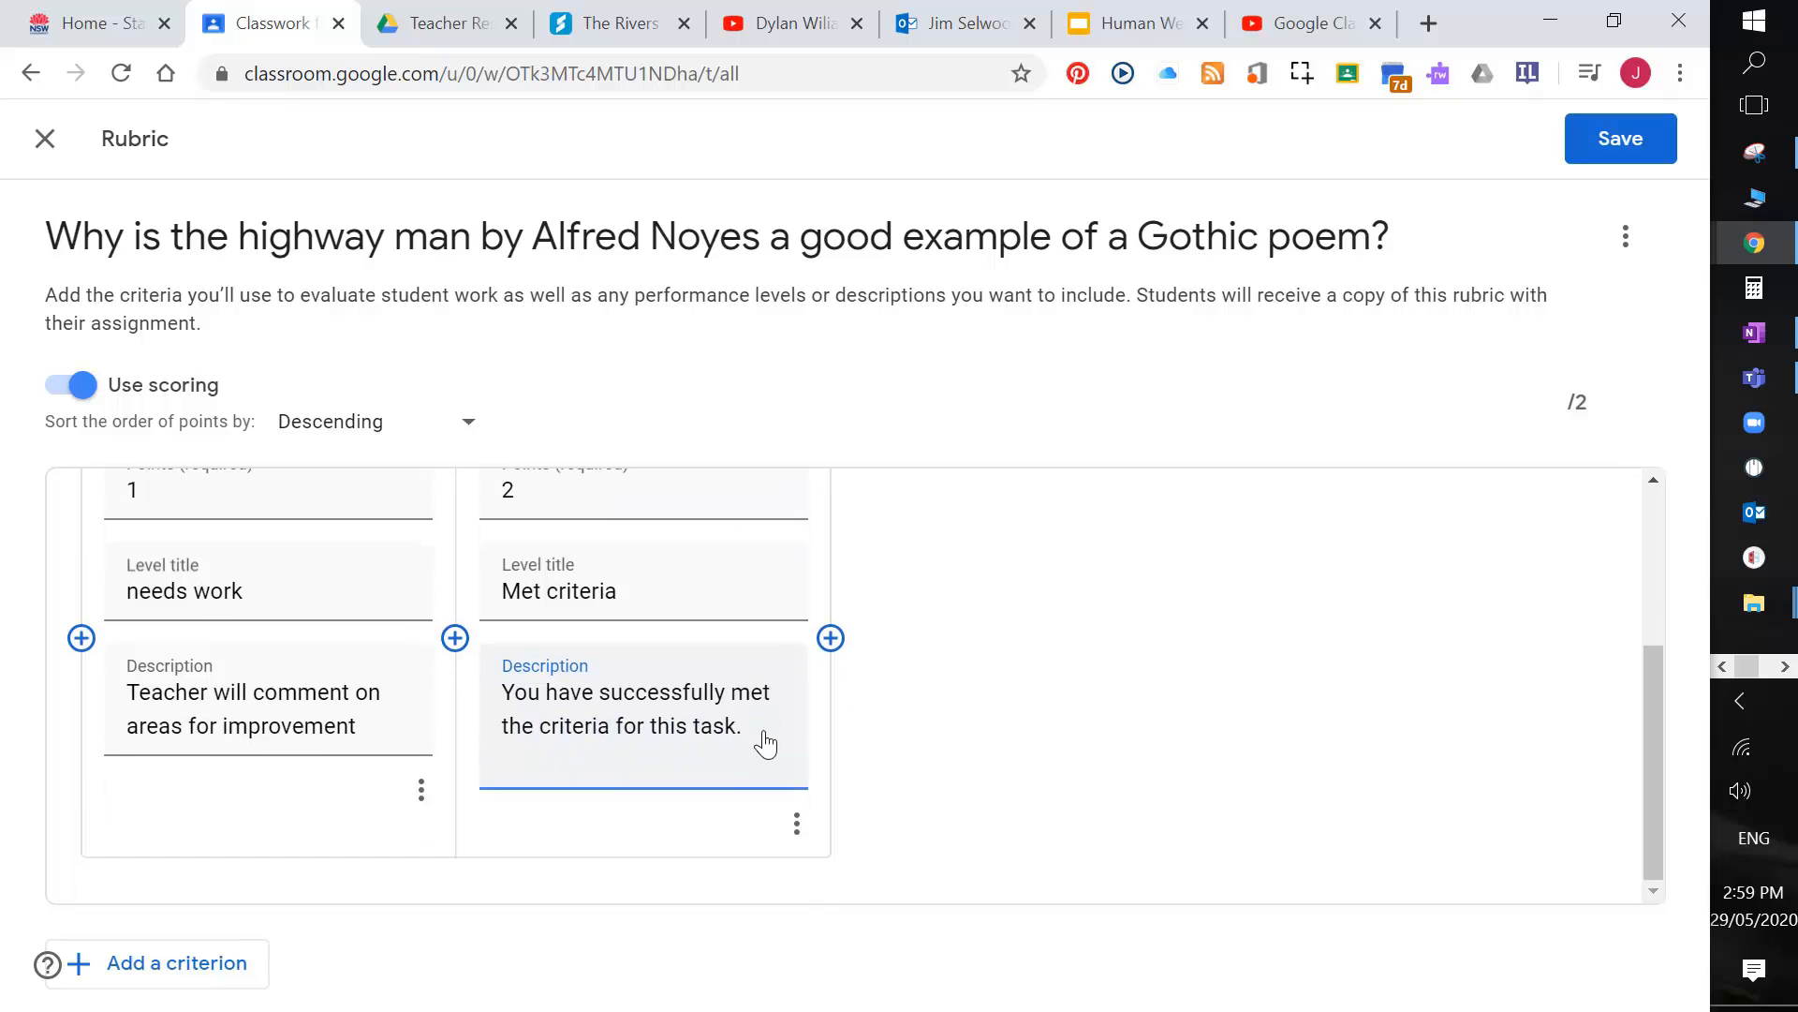
scroll(762, 739, "up", 3)
scroll(769, 733, "down", 2)
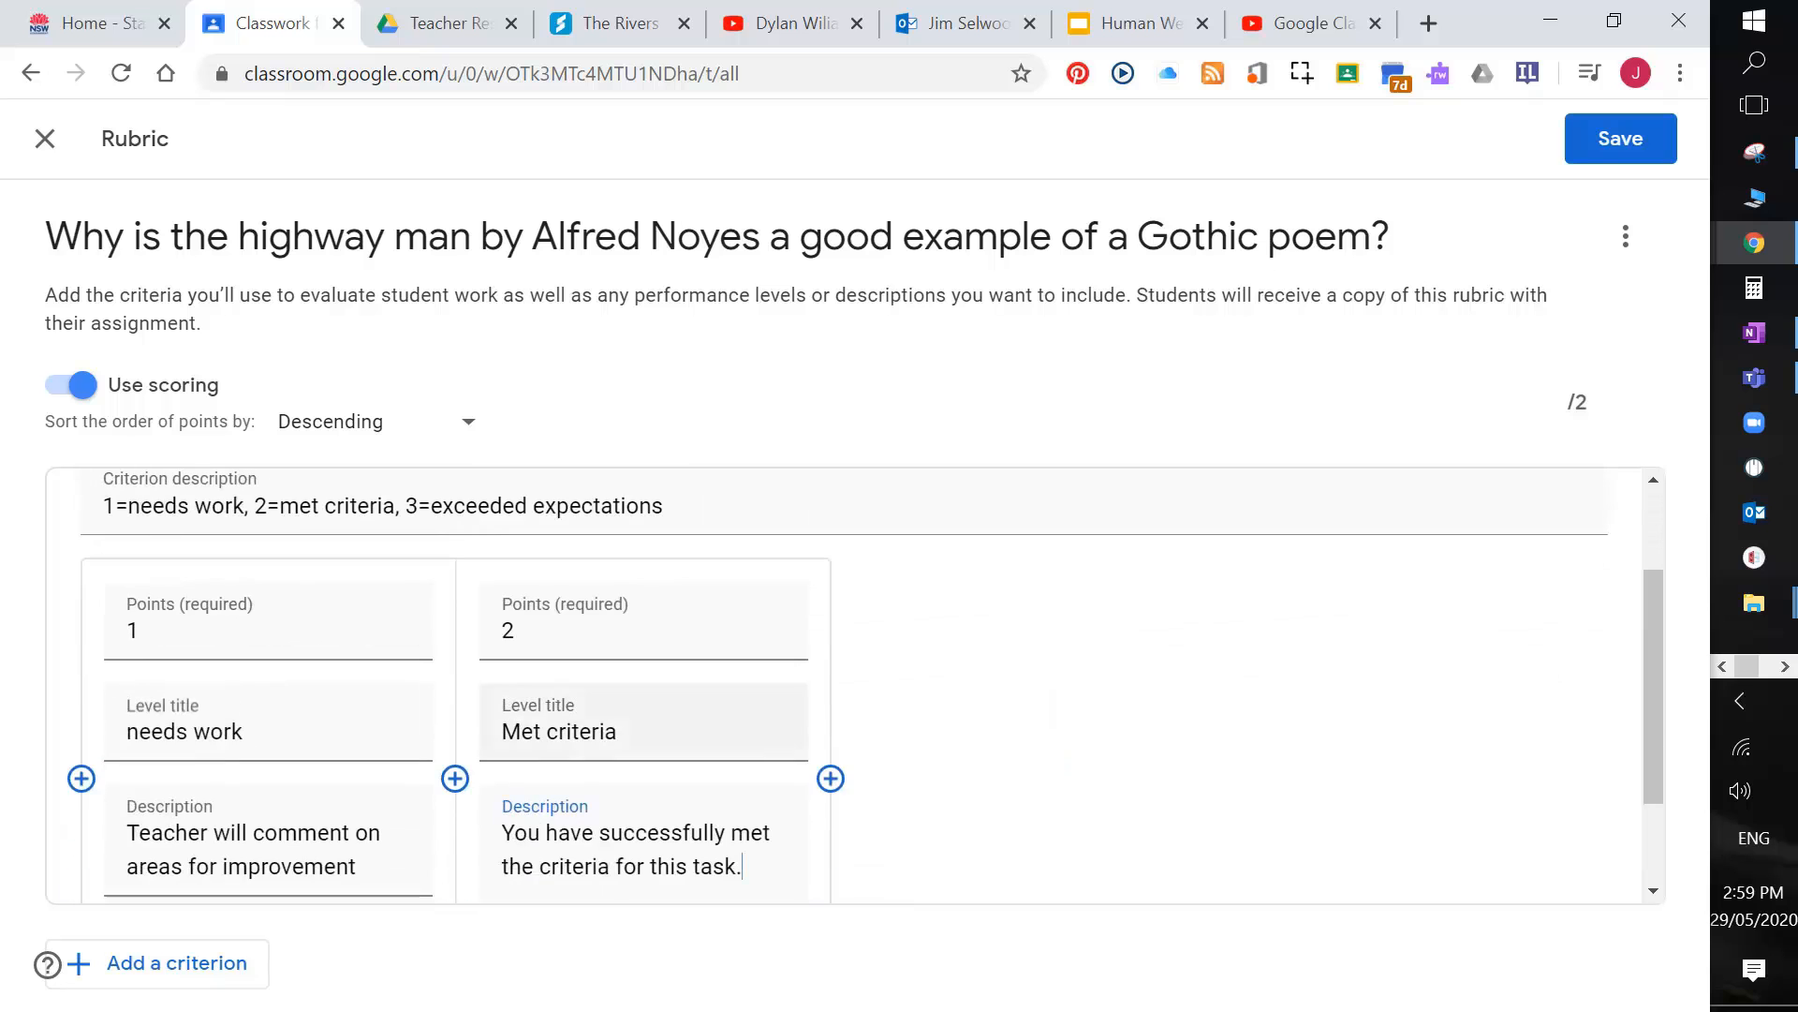
Step: Add a 3-point 'Exceeded expectations' level saying the teacher will explain how you exceeded expectations
left_click(831, 784)
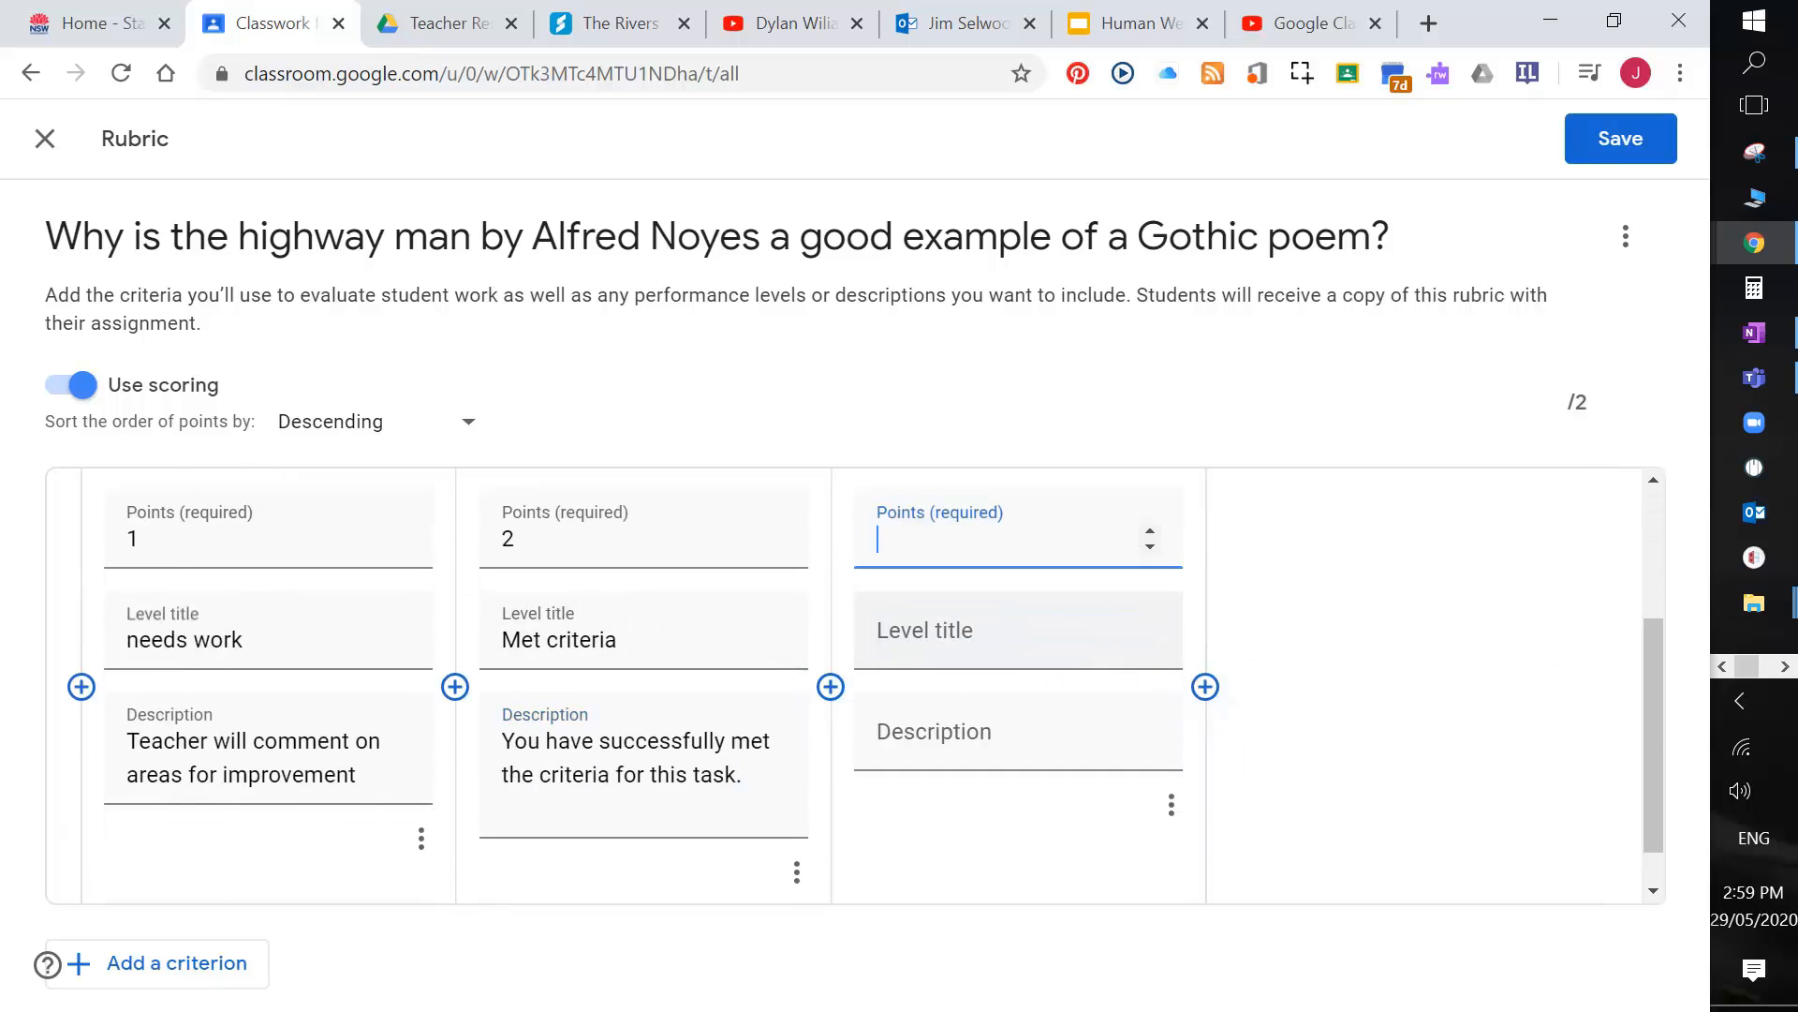
left_click(1150, 531)
key("Tab")
type("Ex")
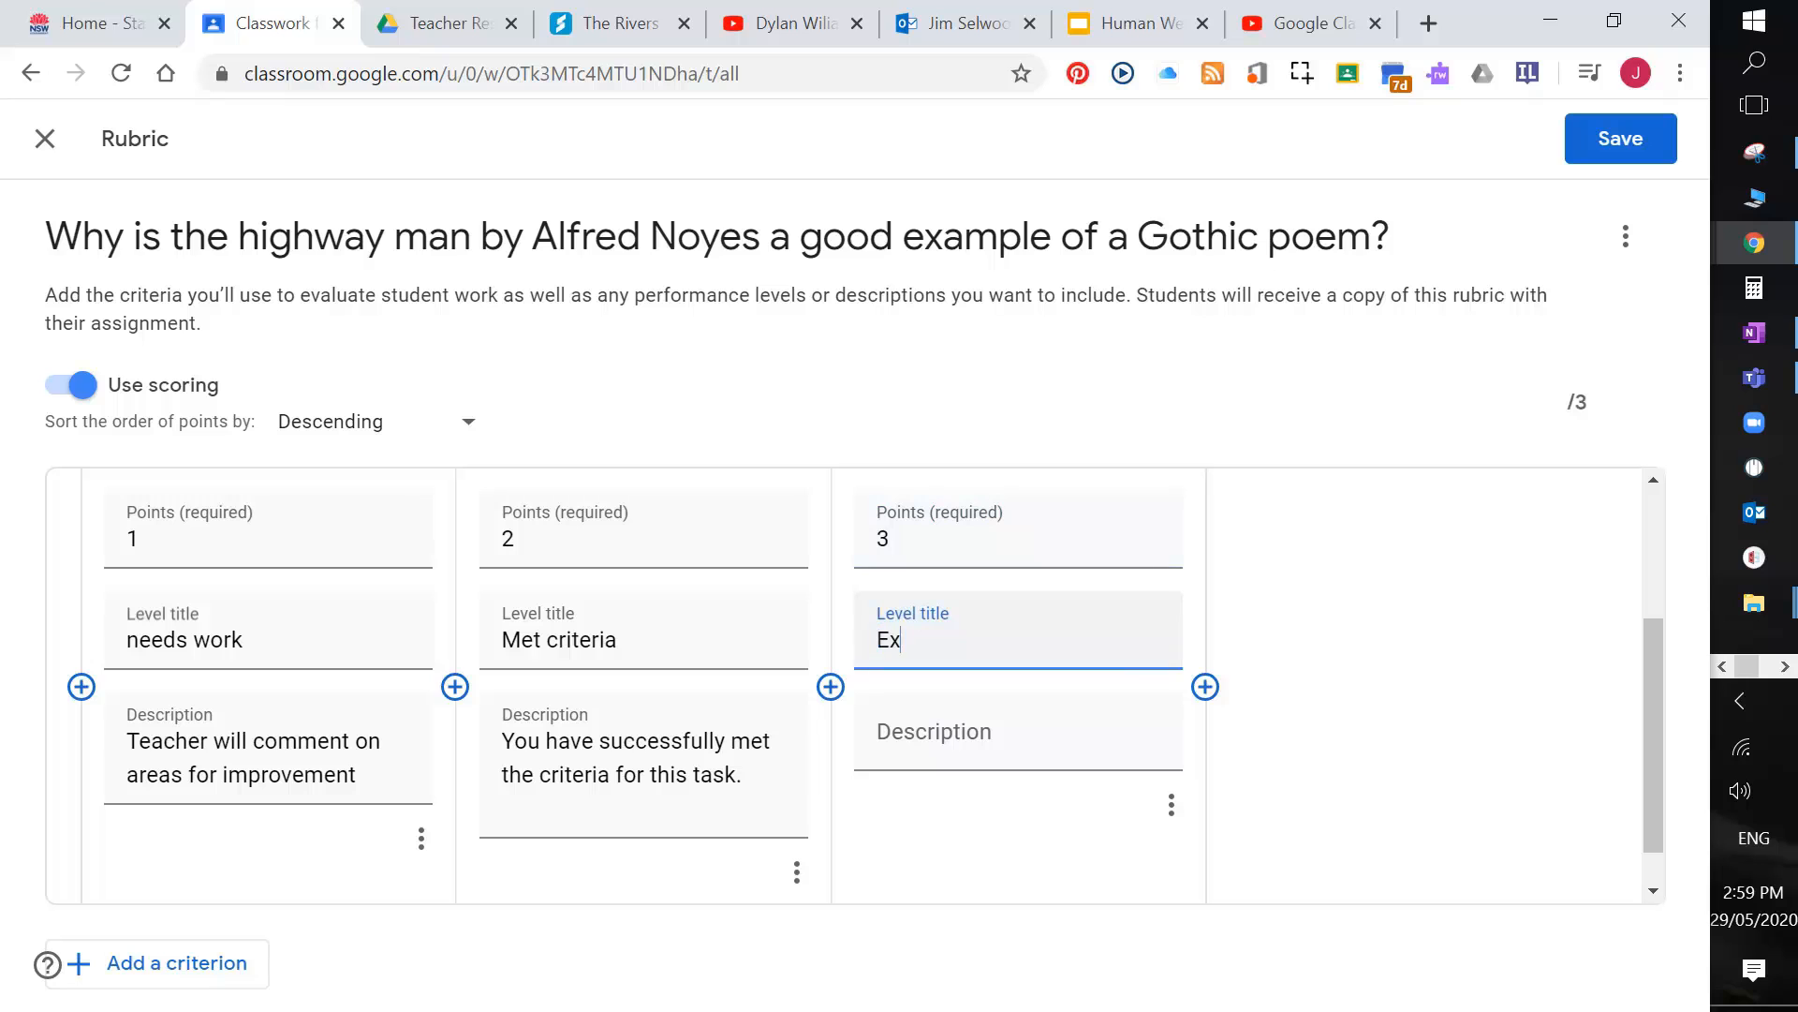
type("ceedd")
type("d expectations")
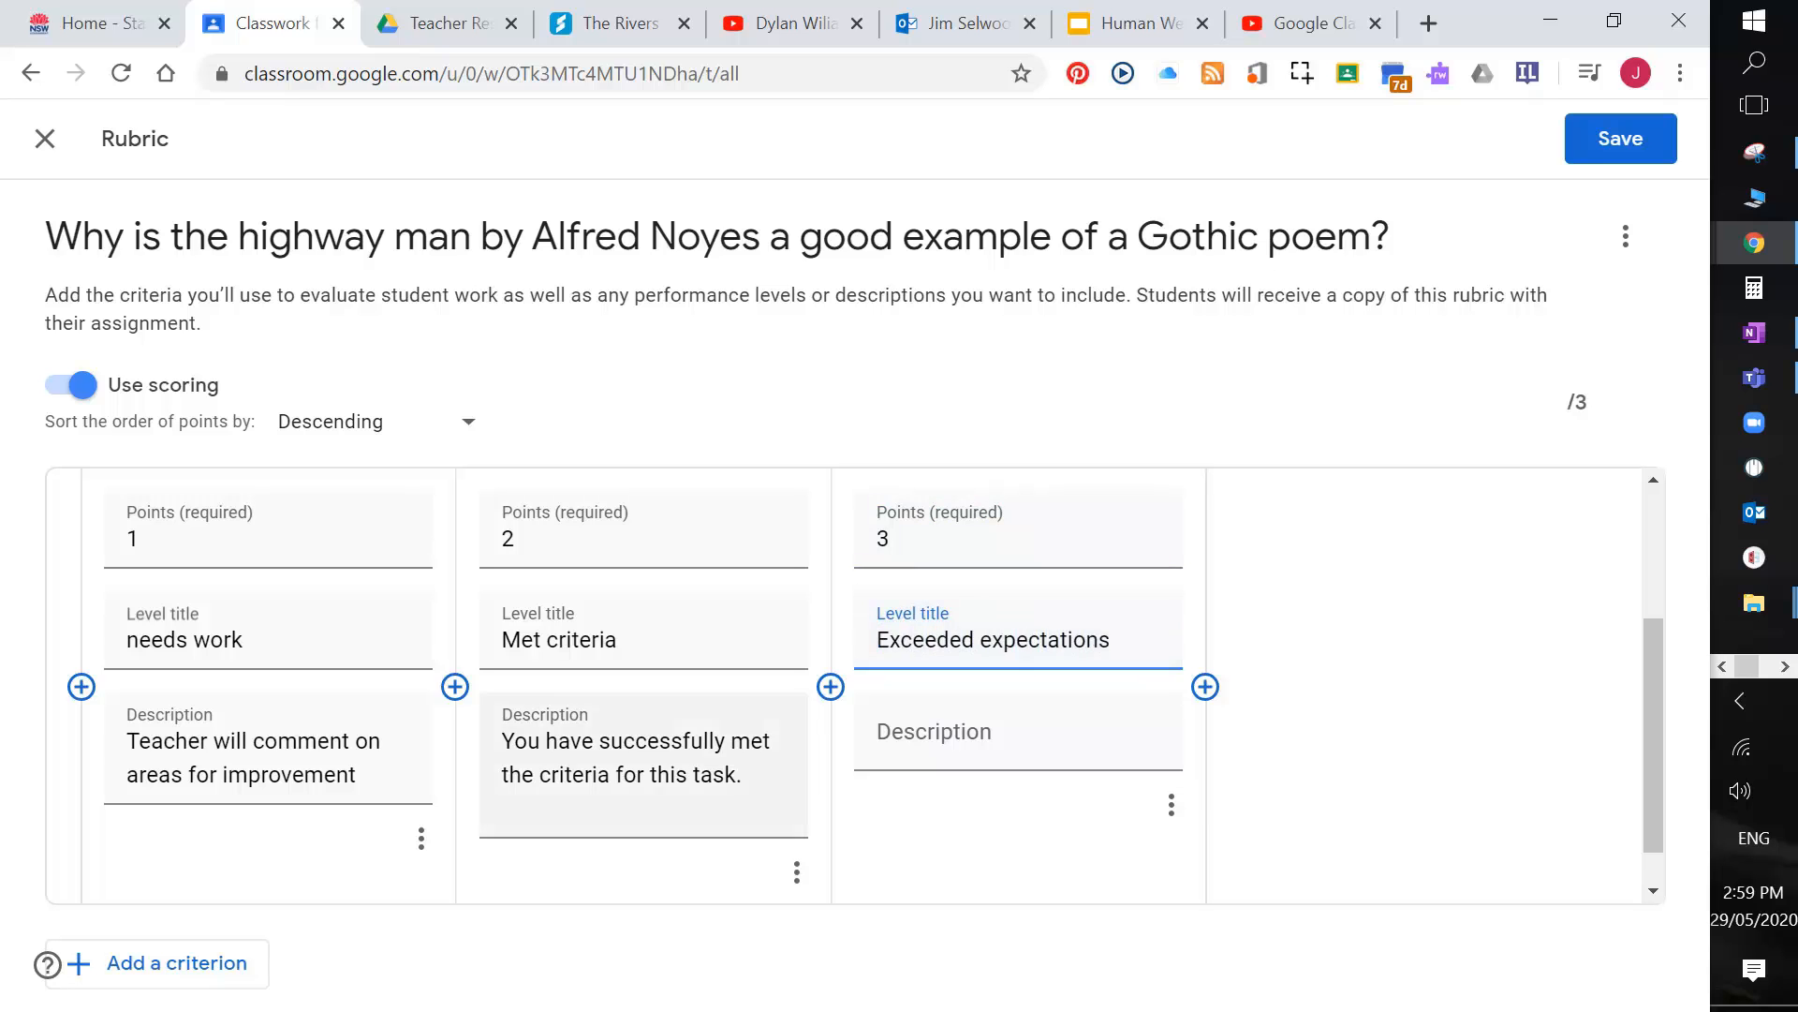
key("Tab")
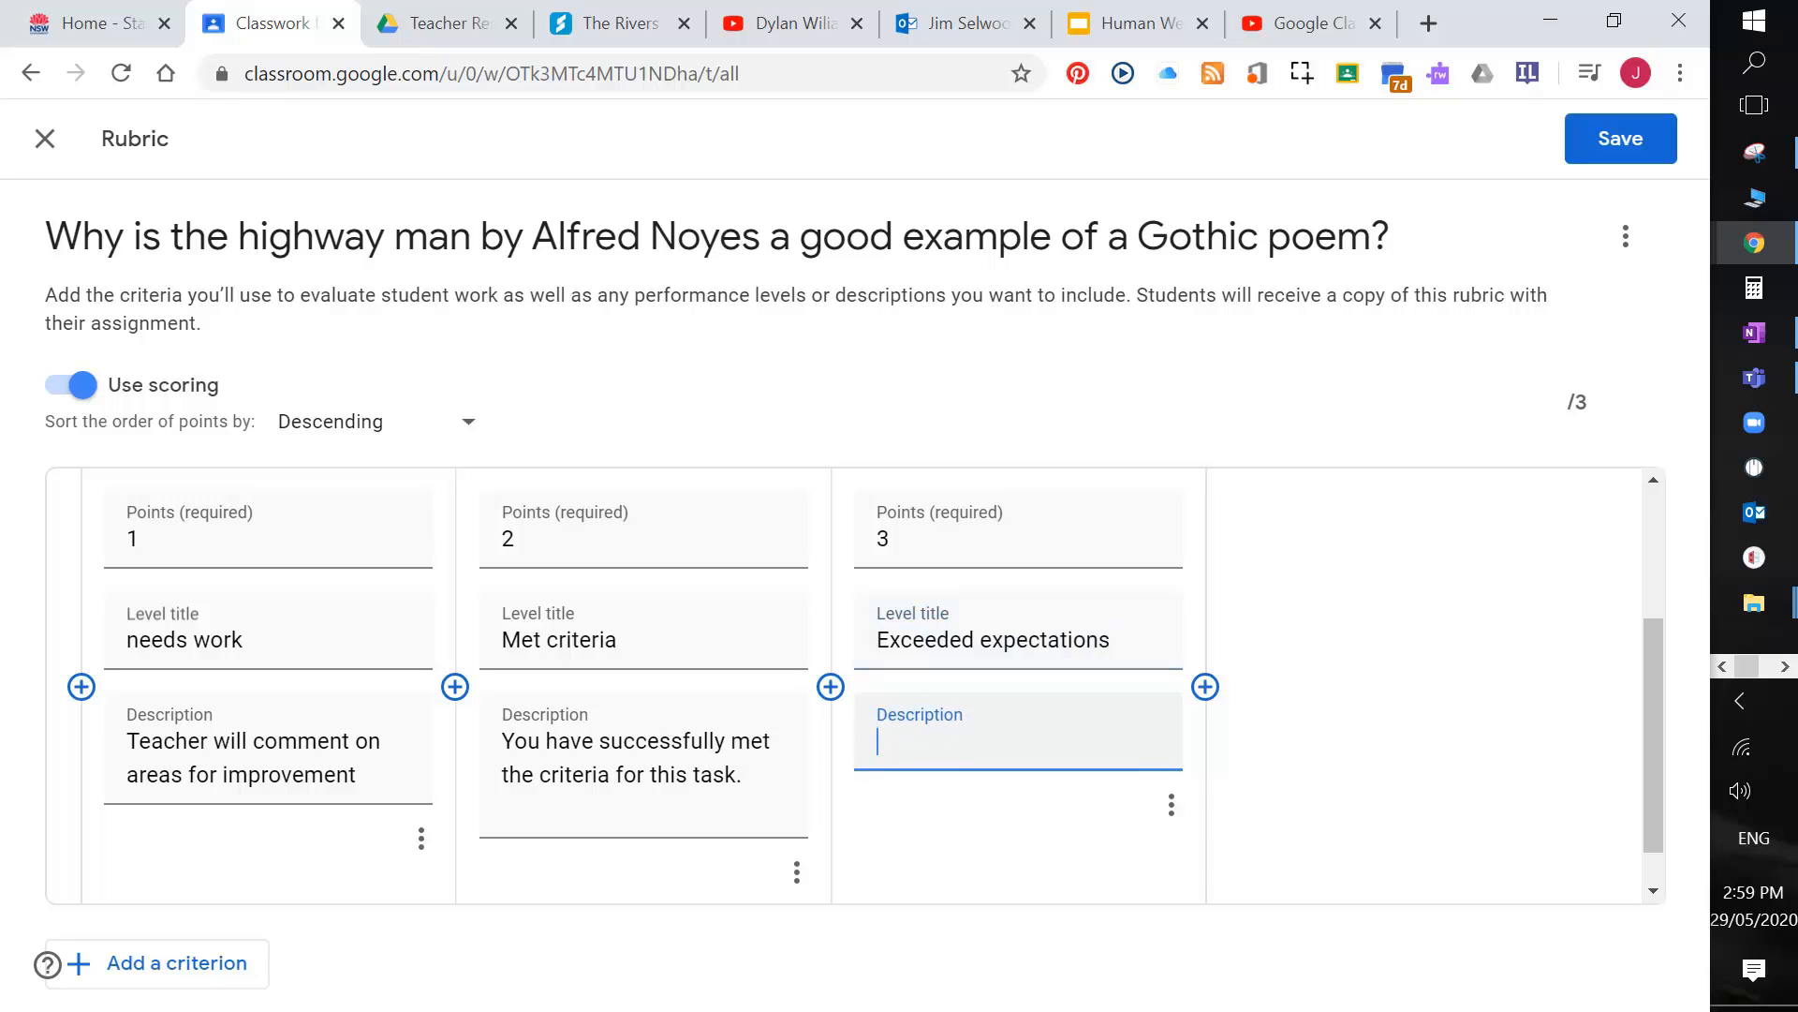
type("You have done more than ")
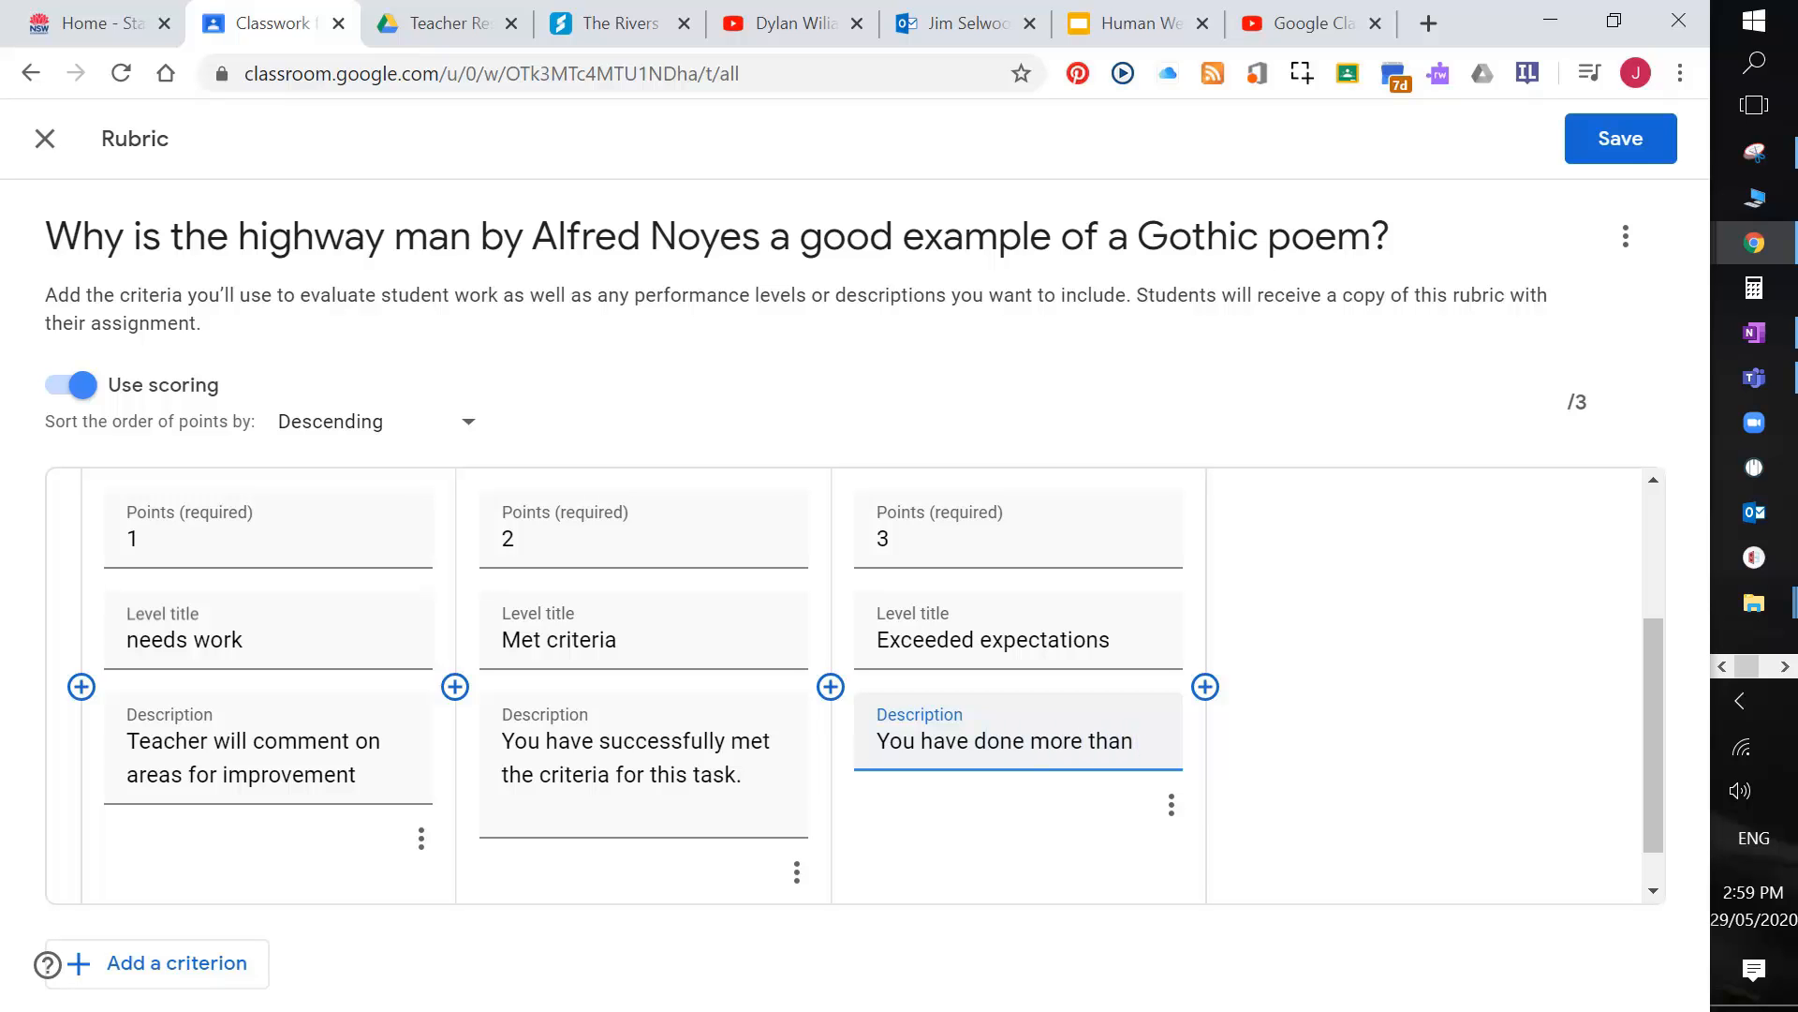
type("a")
type("was required.")
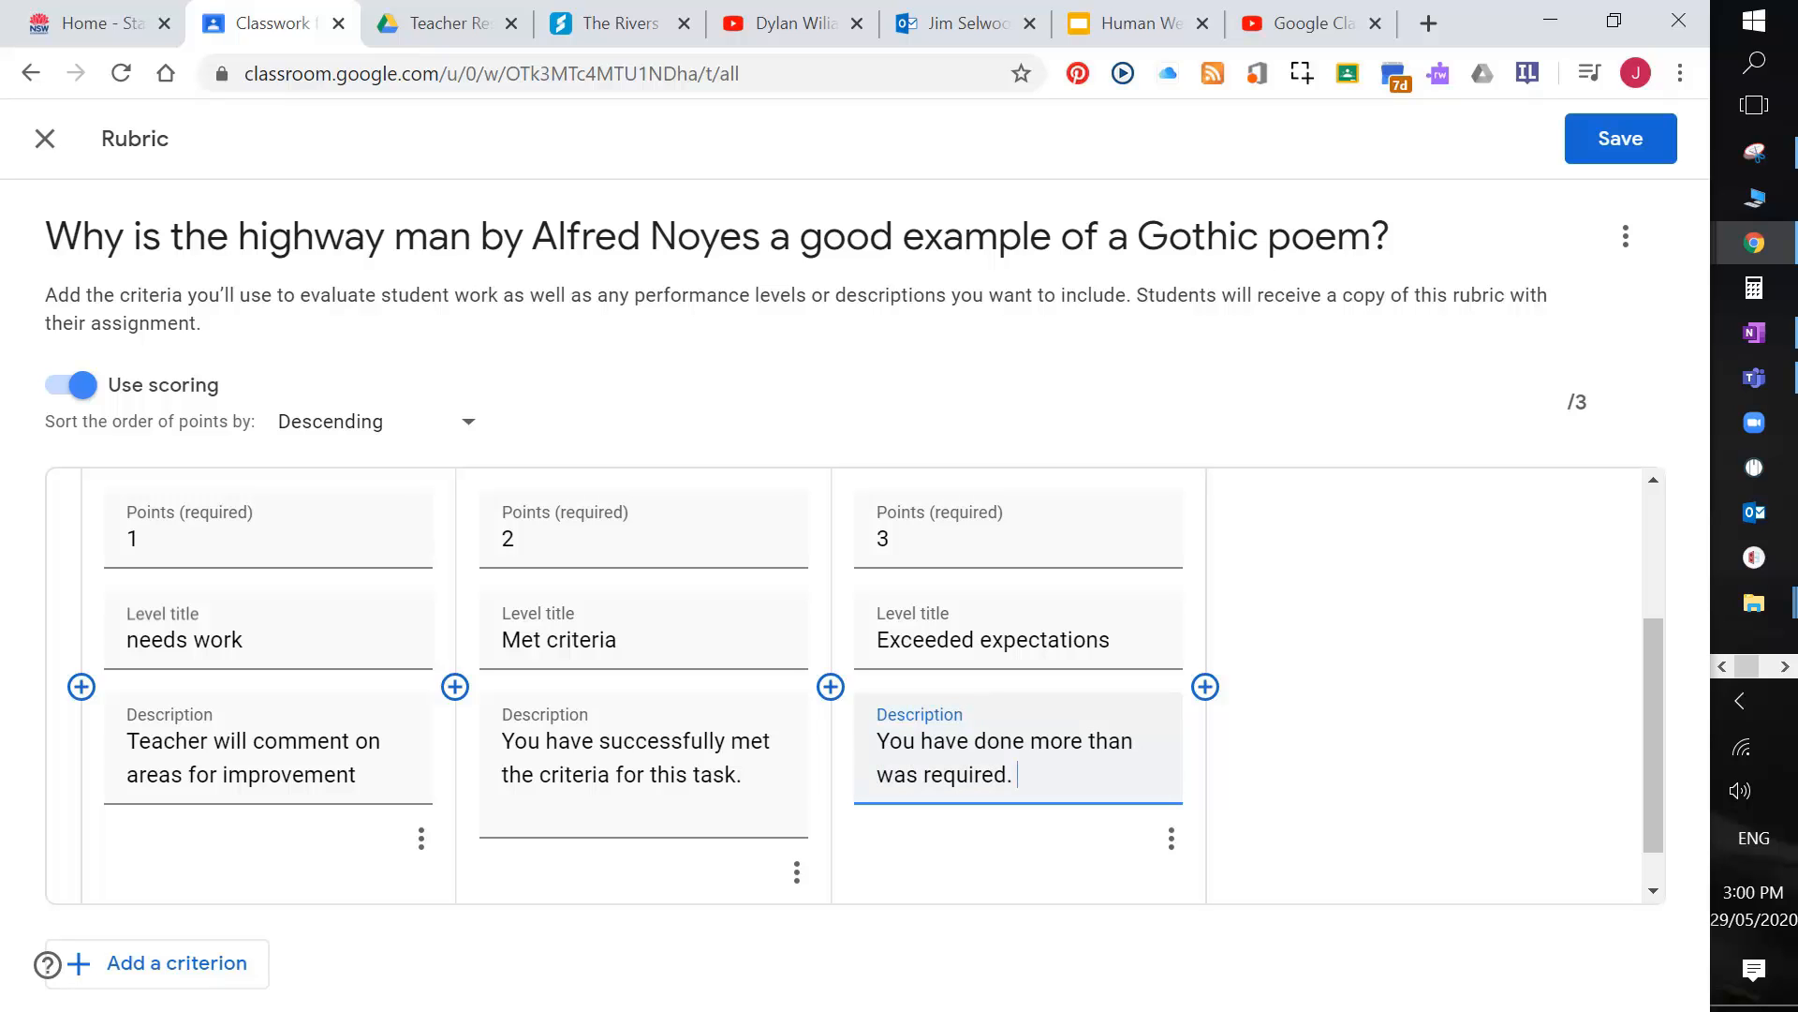
type(" Teacher will explain how")
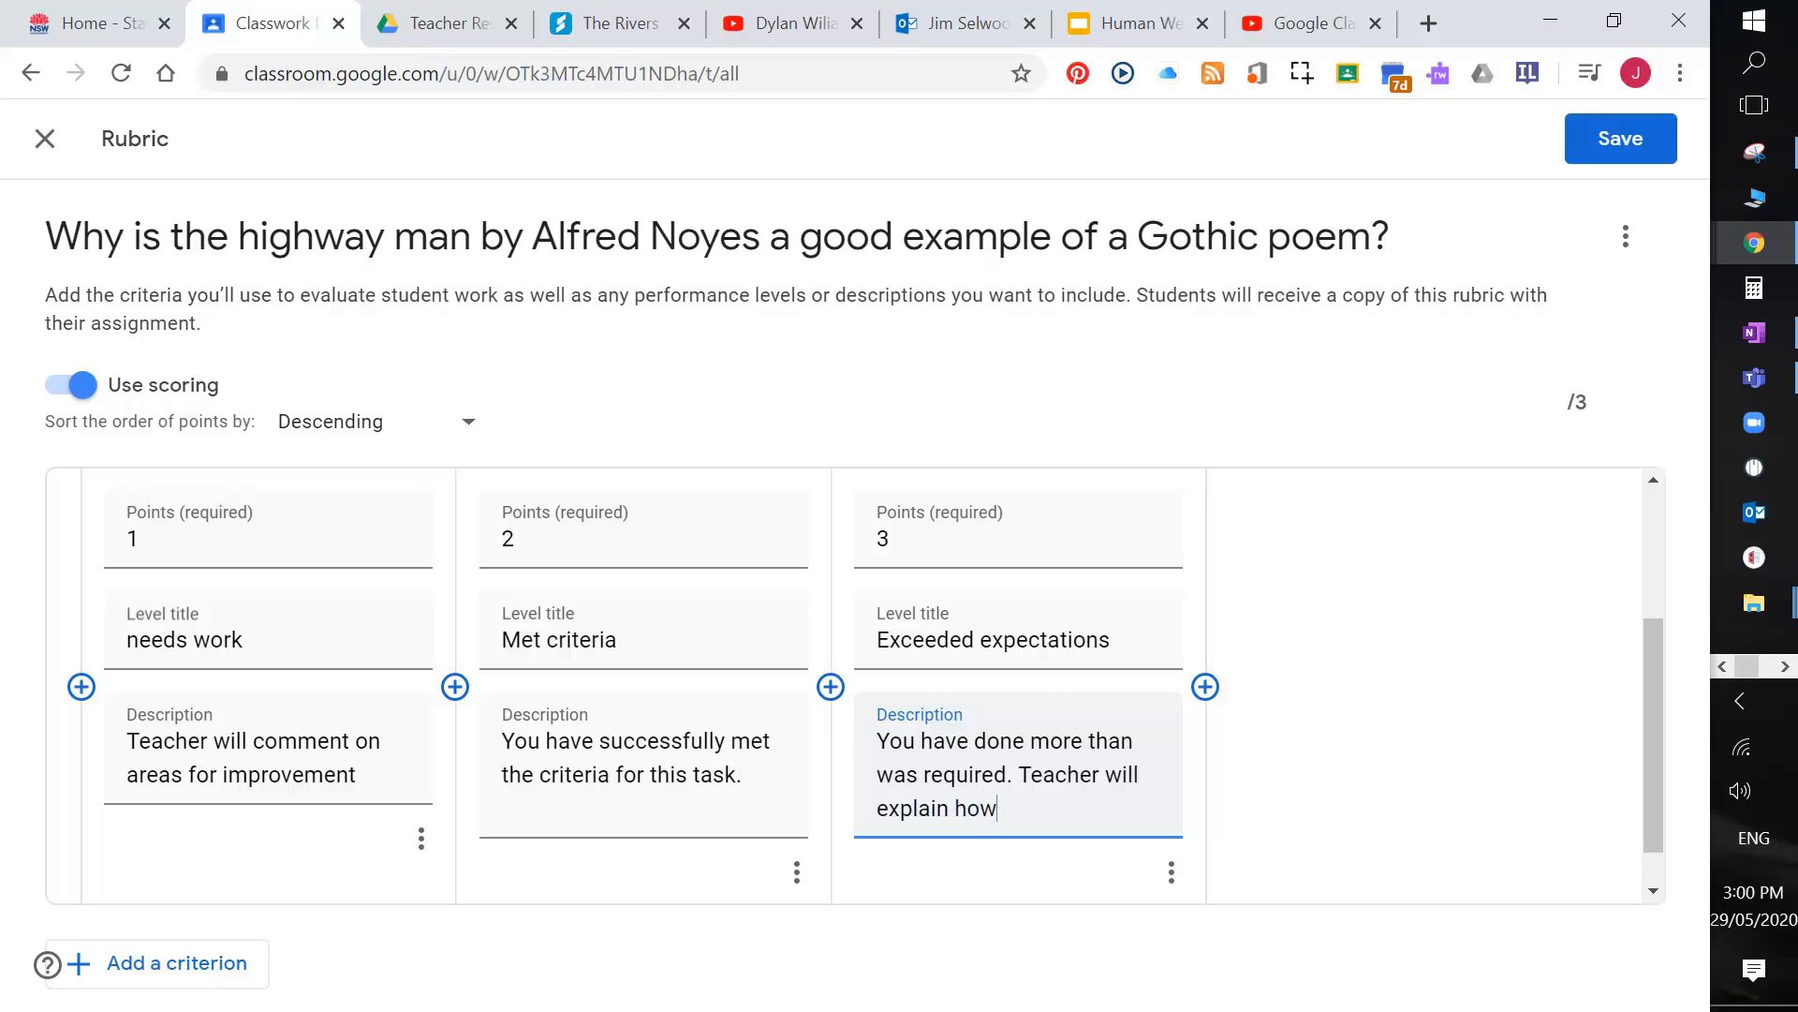
type(" you exceede")
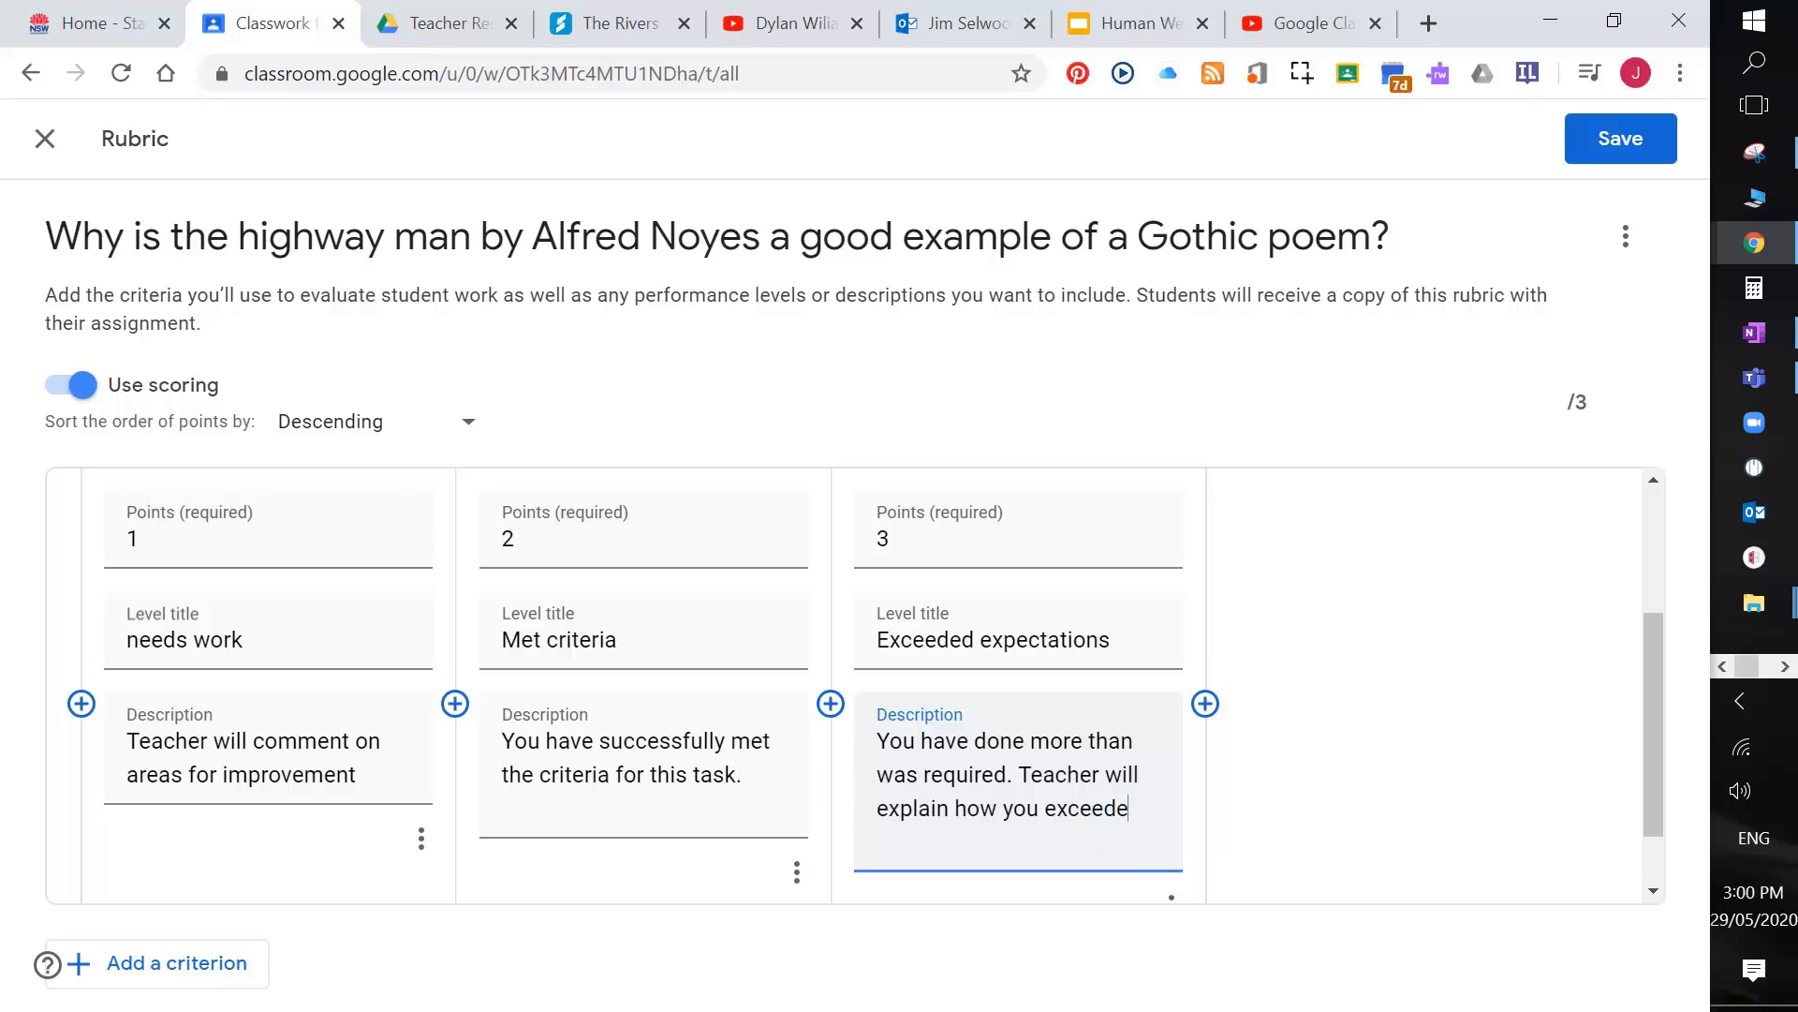
type("d expeectations.")
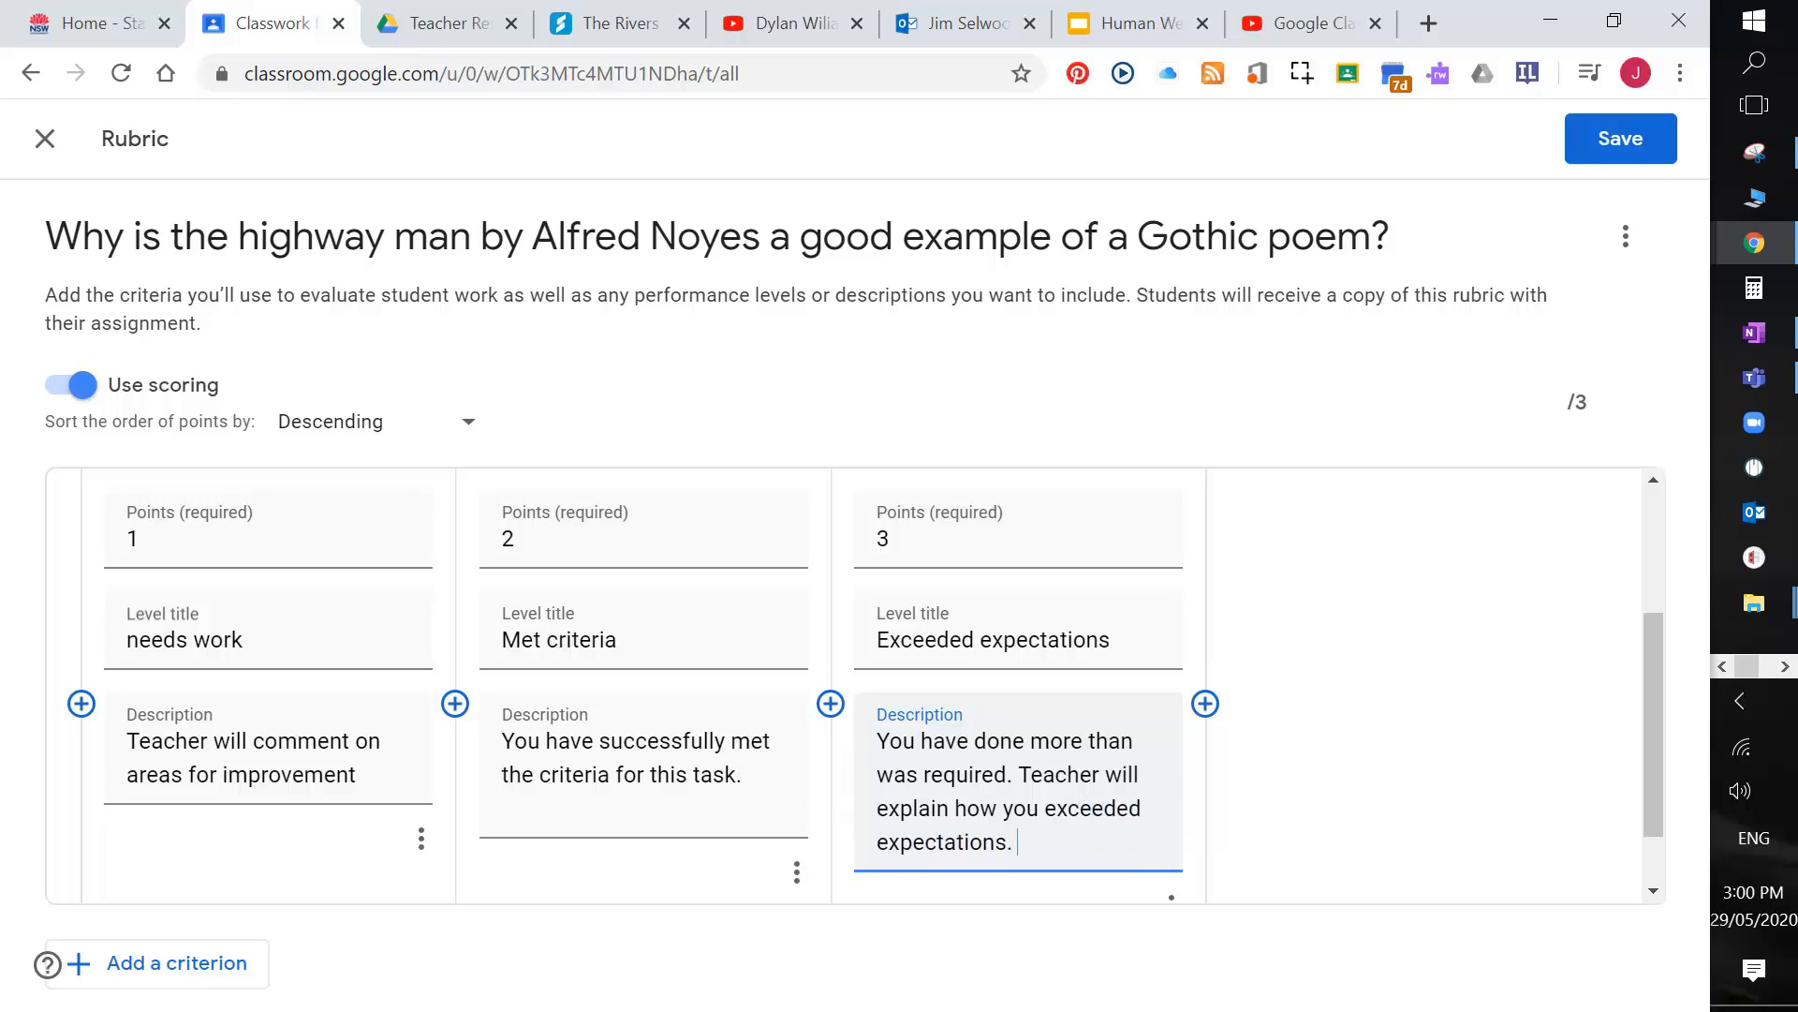
Step: Review the Gothic Poems criterion and save the three-level, 3-point rubric
scroll(1036, 743, "up", 3)
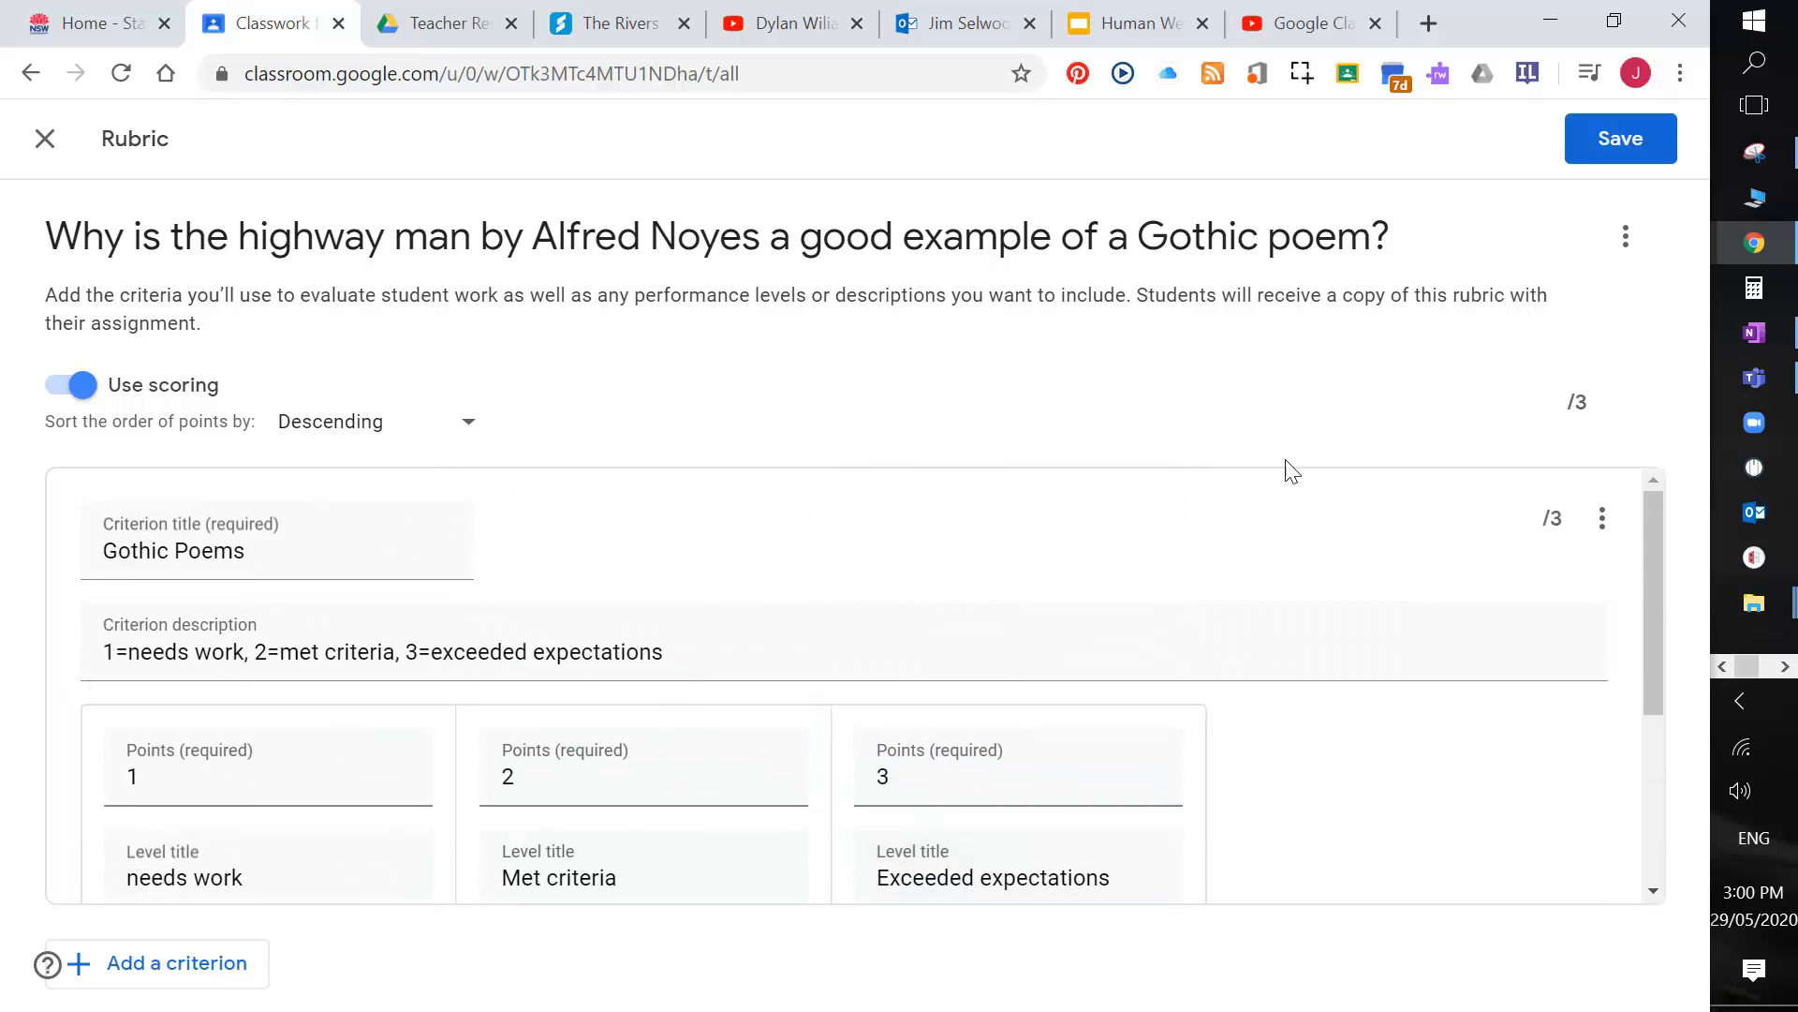
scroll(1281, 550, "down", 2)
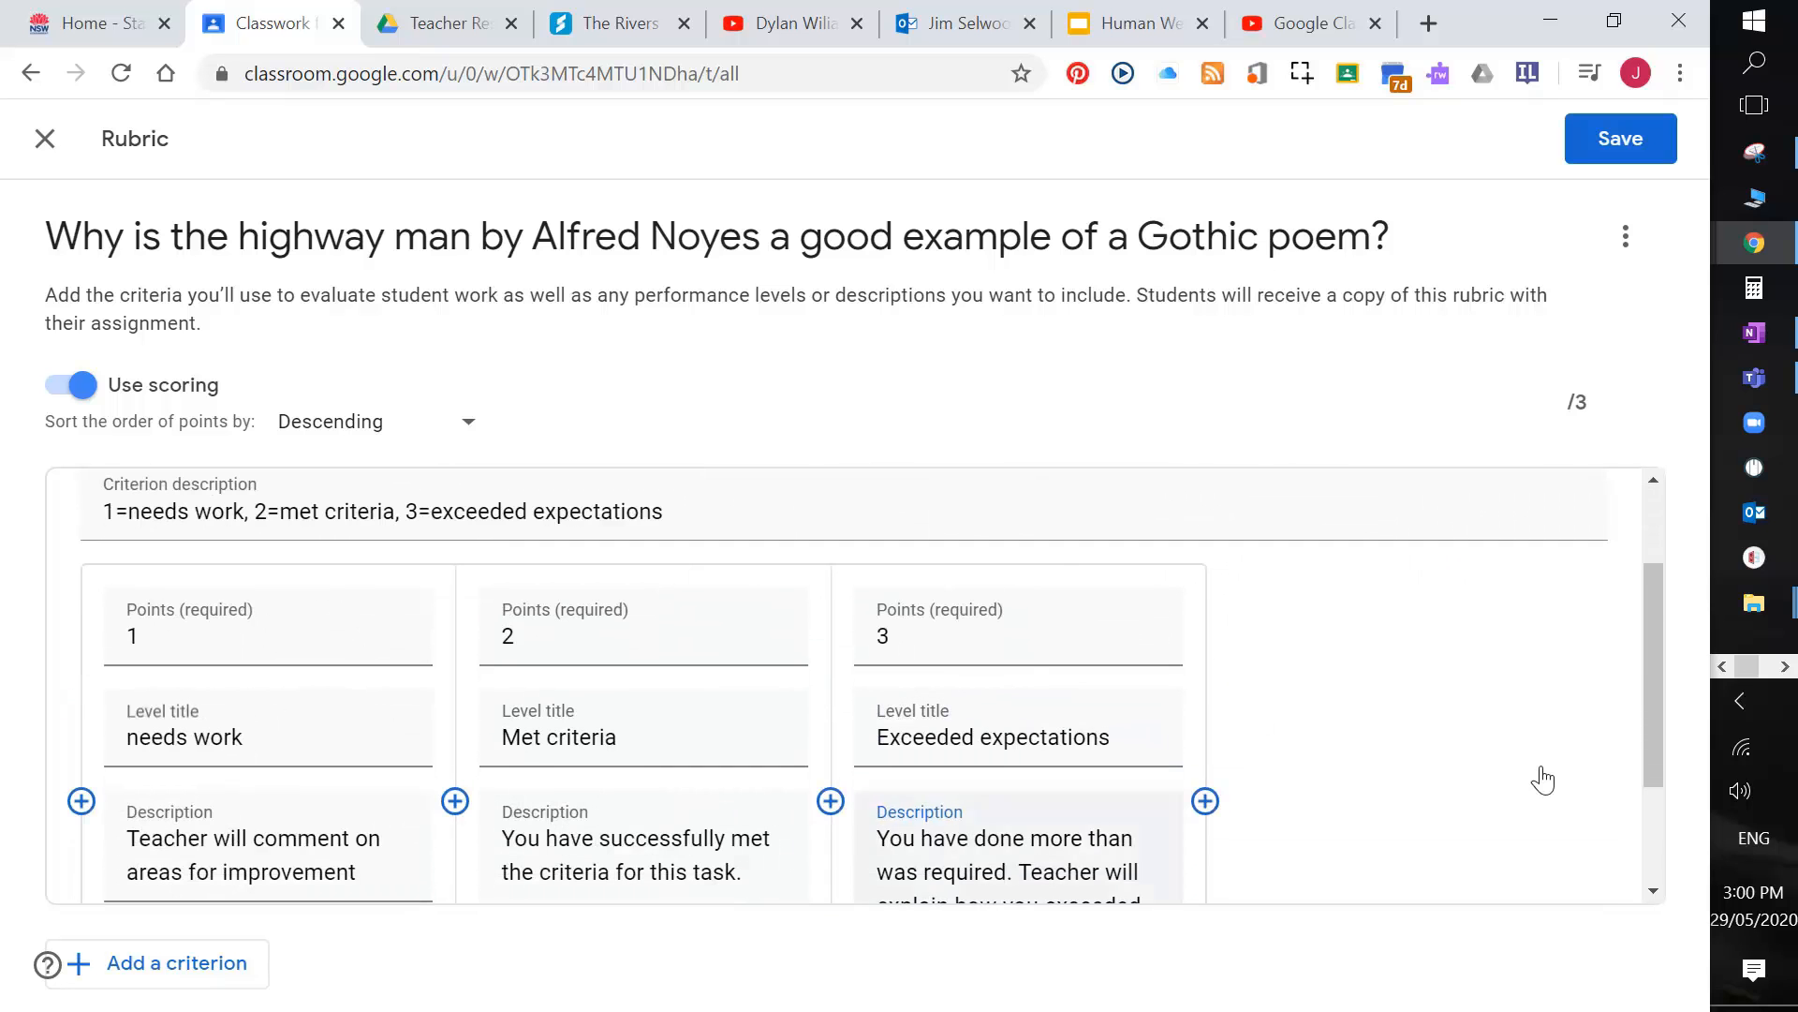
scroll(509, 704, "down", 2)
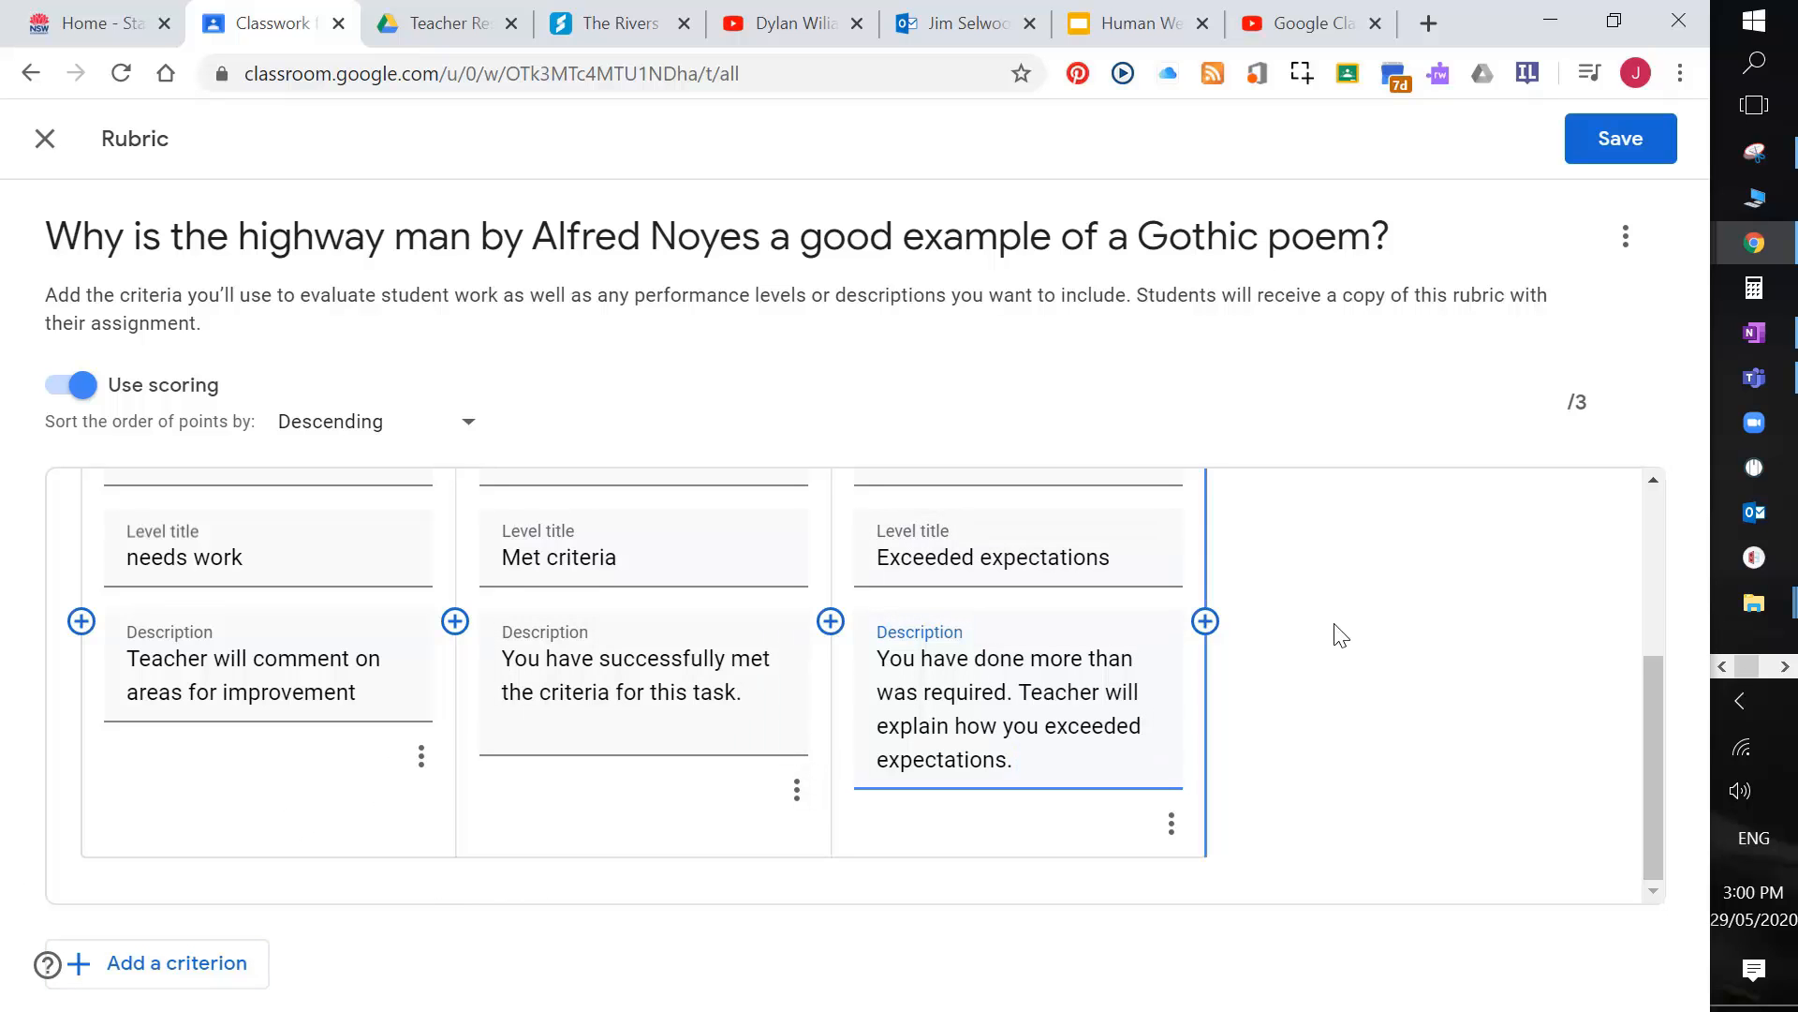
scroll(647, 693, "up", 1)
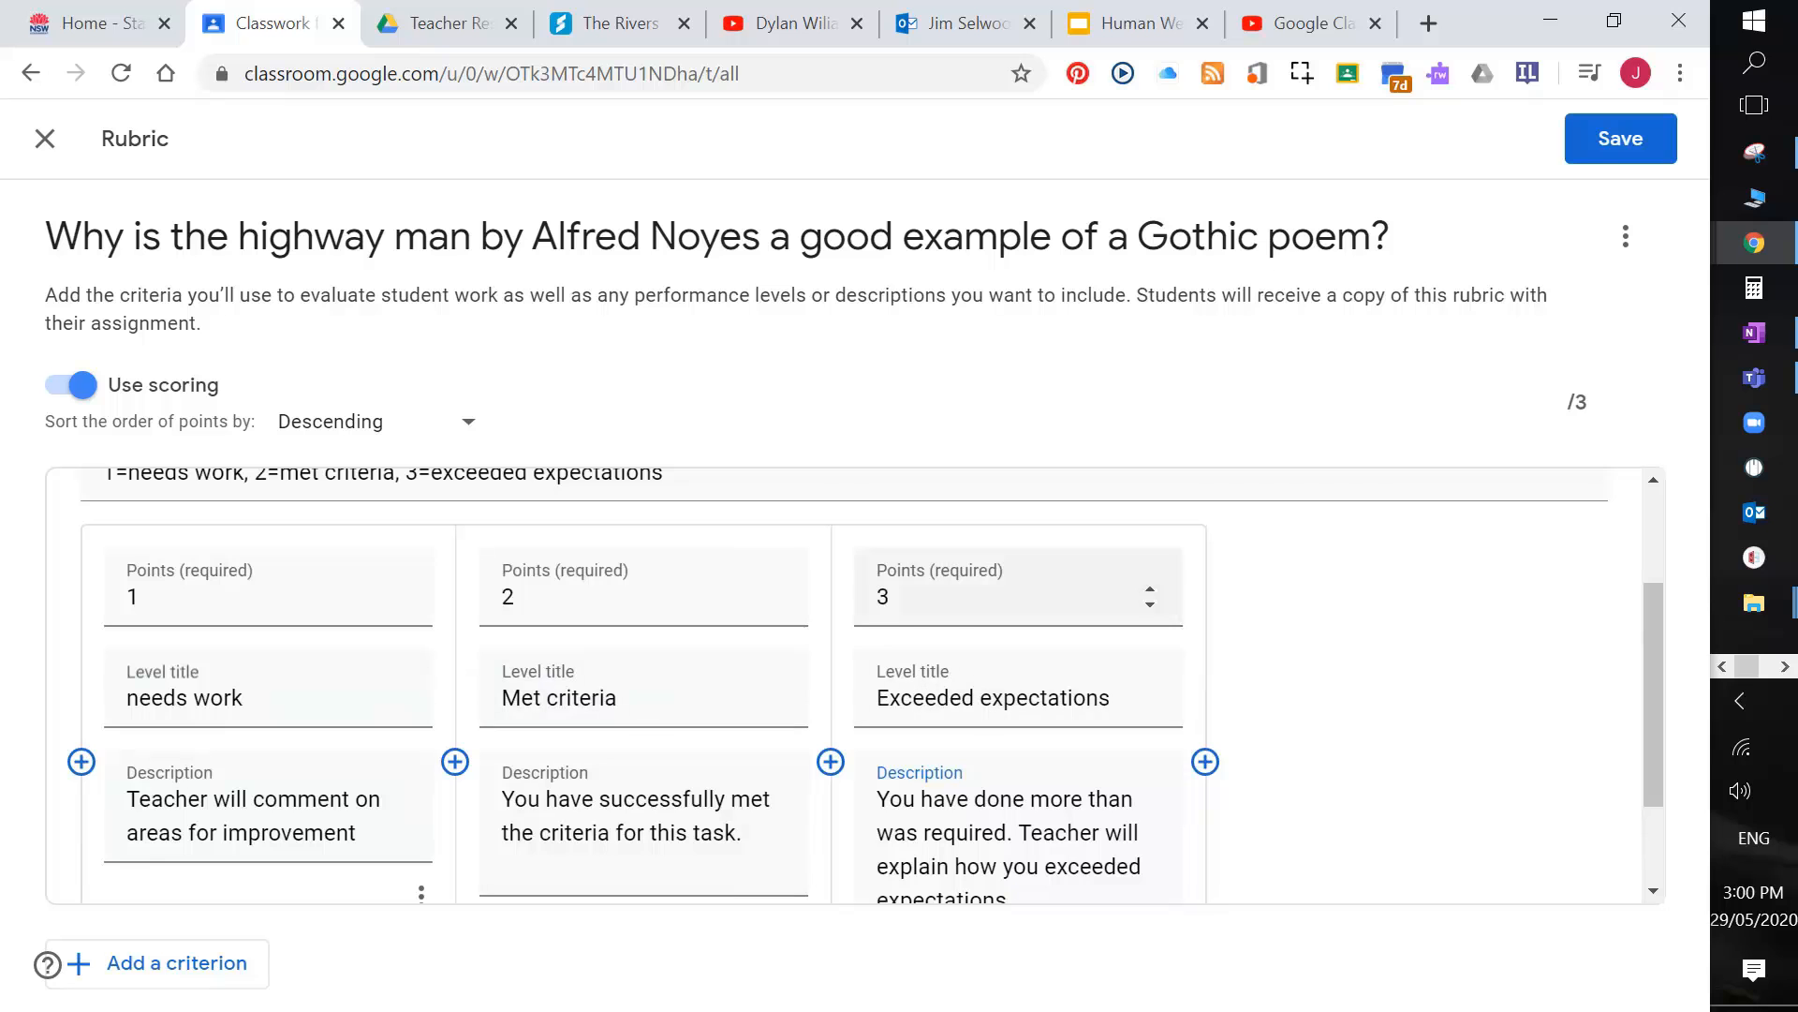
scroll(843, 683, "up", 1)
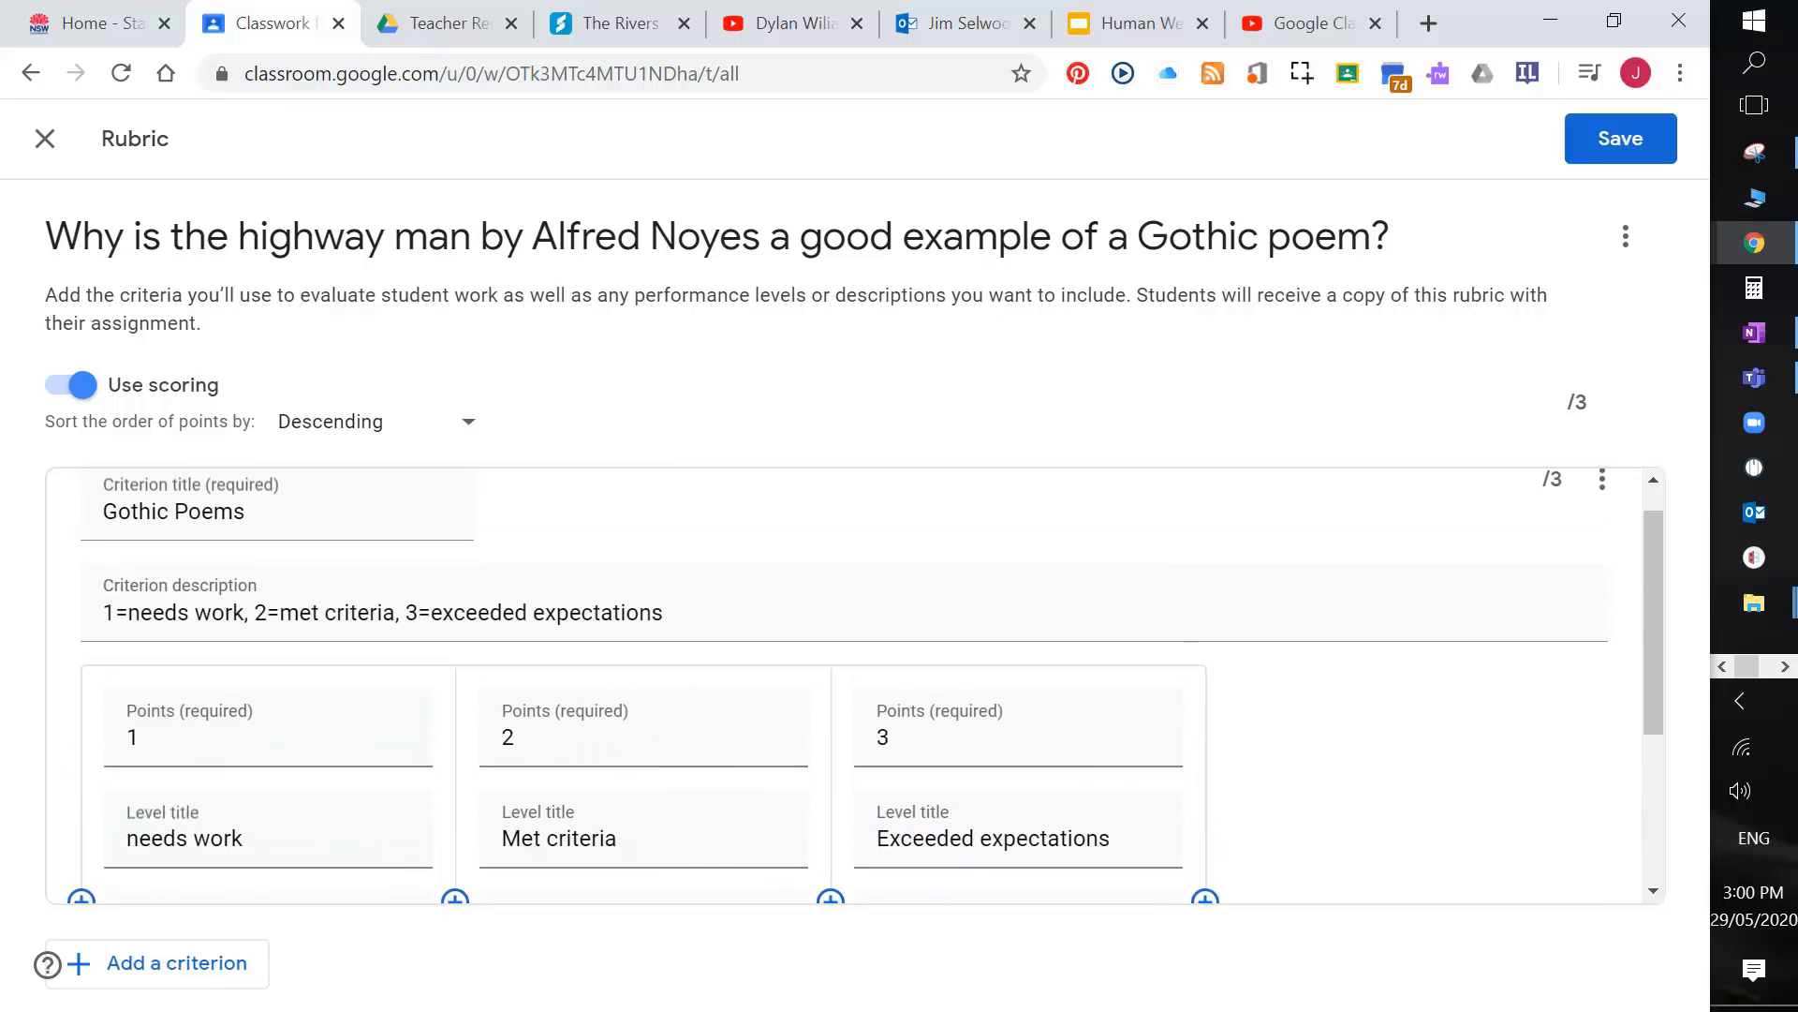
left_click(1620, 143)
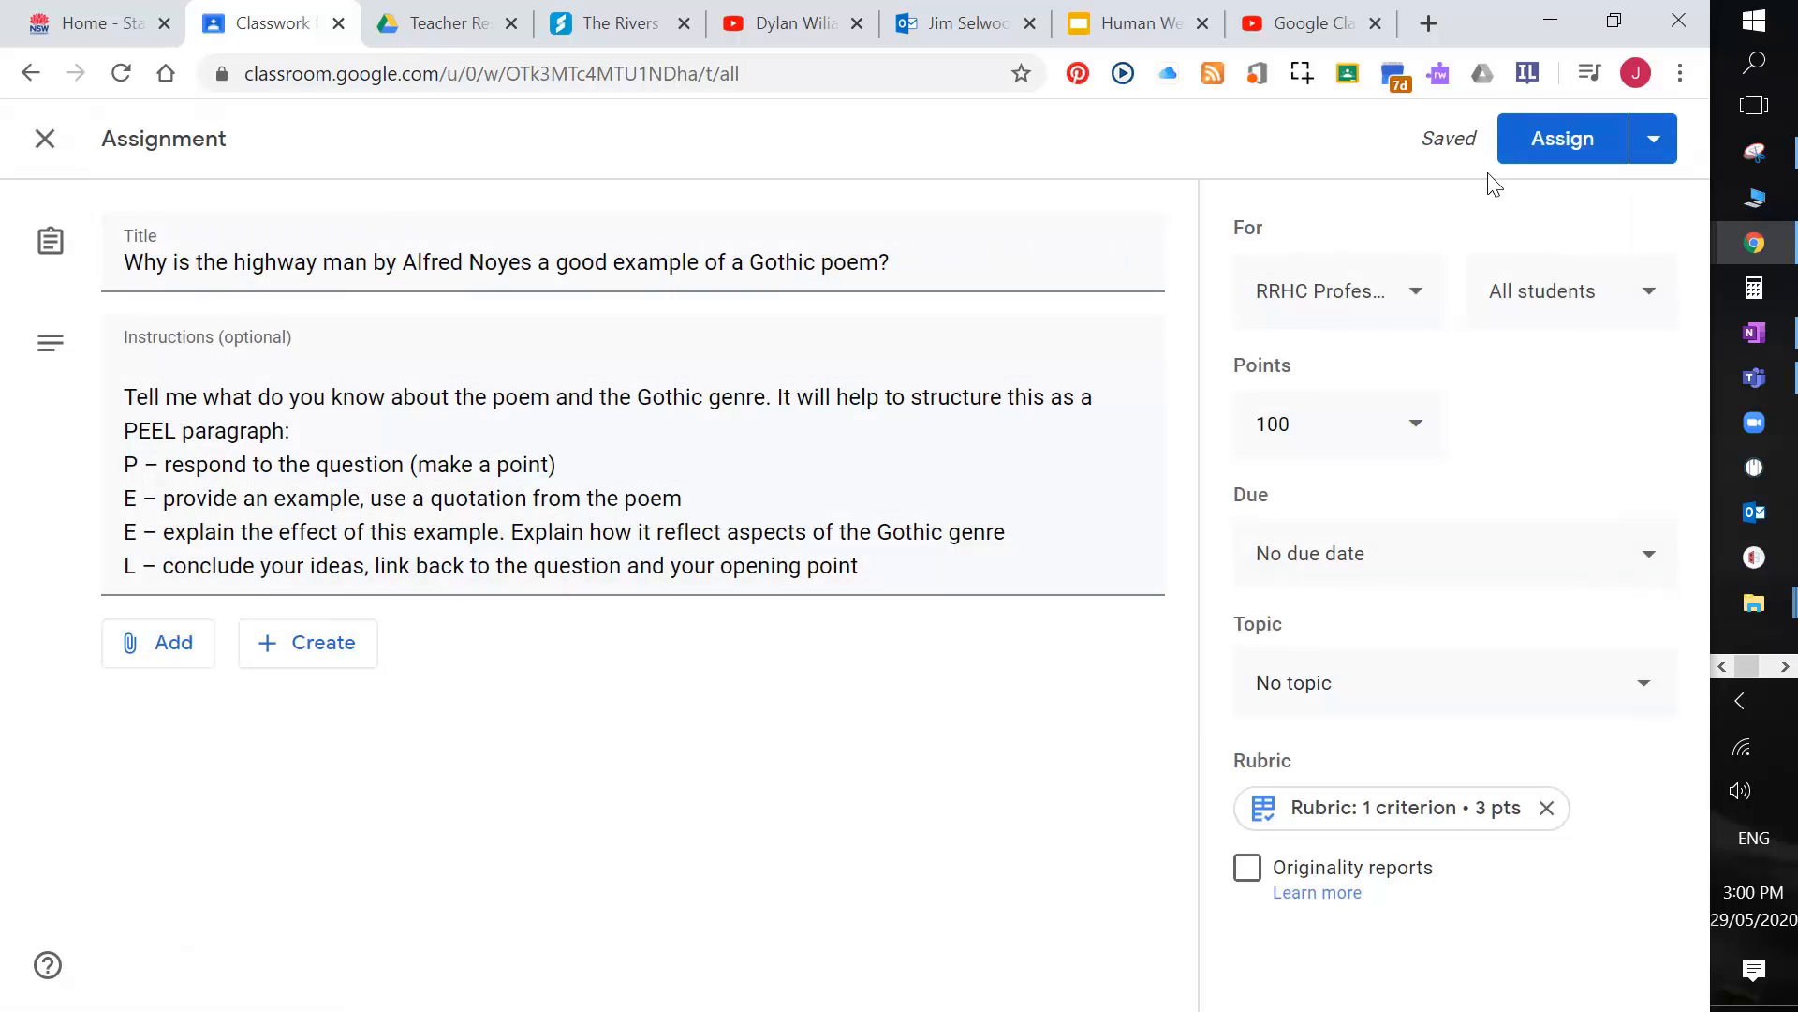
Step: Post the assignment, check its attached rubric, then go to its student work page
left_click(1546, 140)
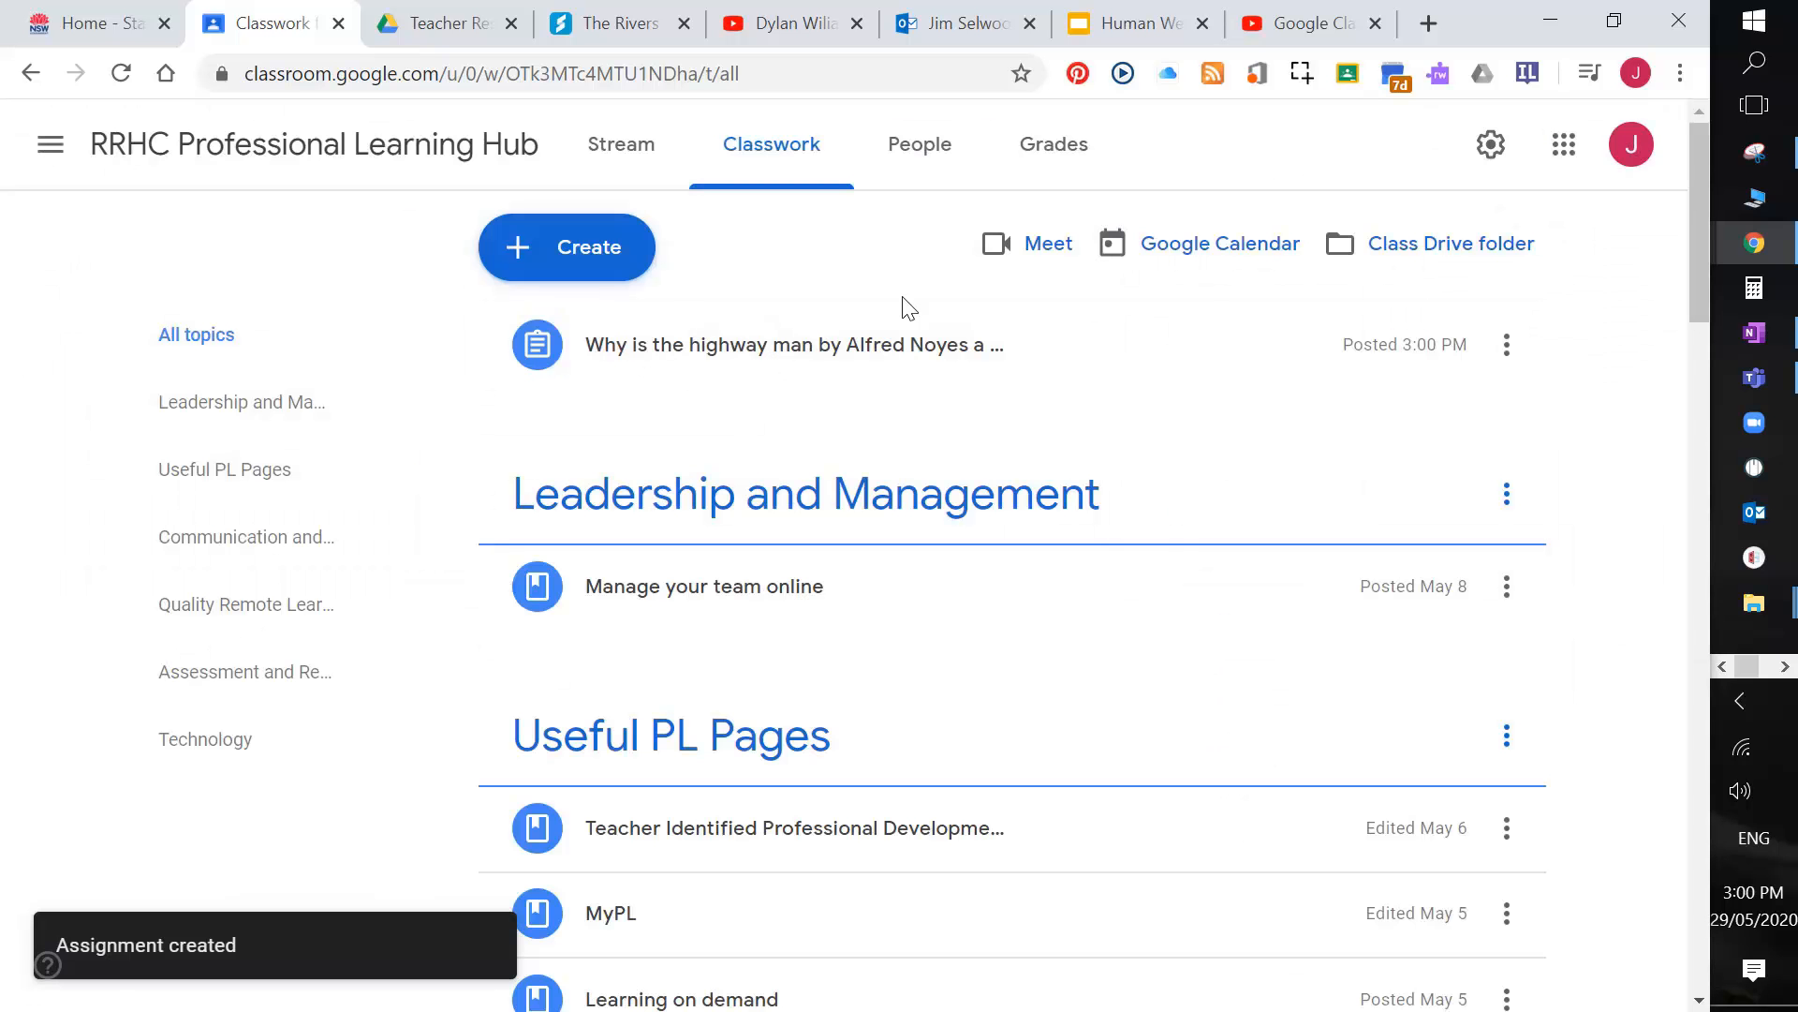
left_click(723, 347)
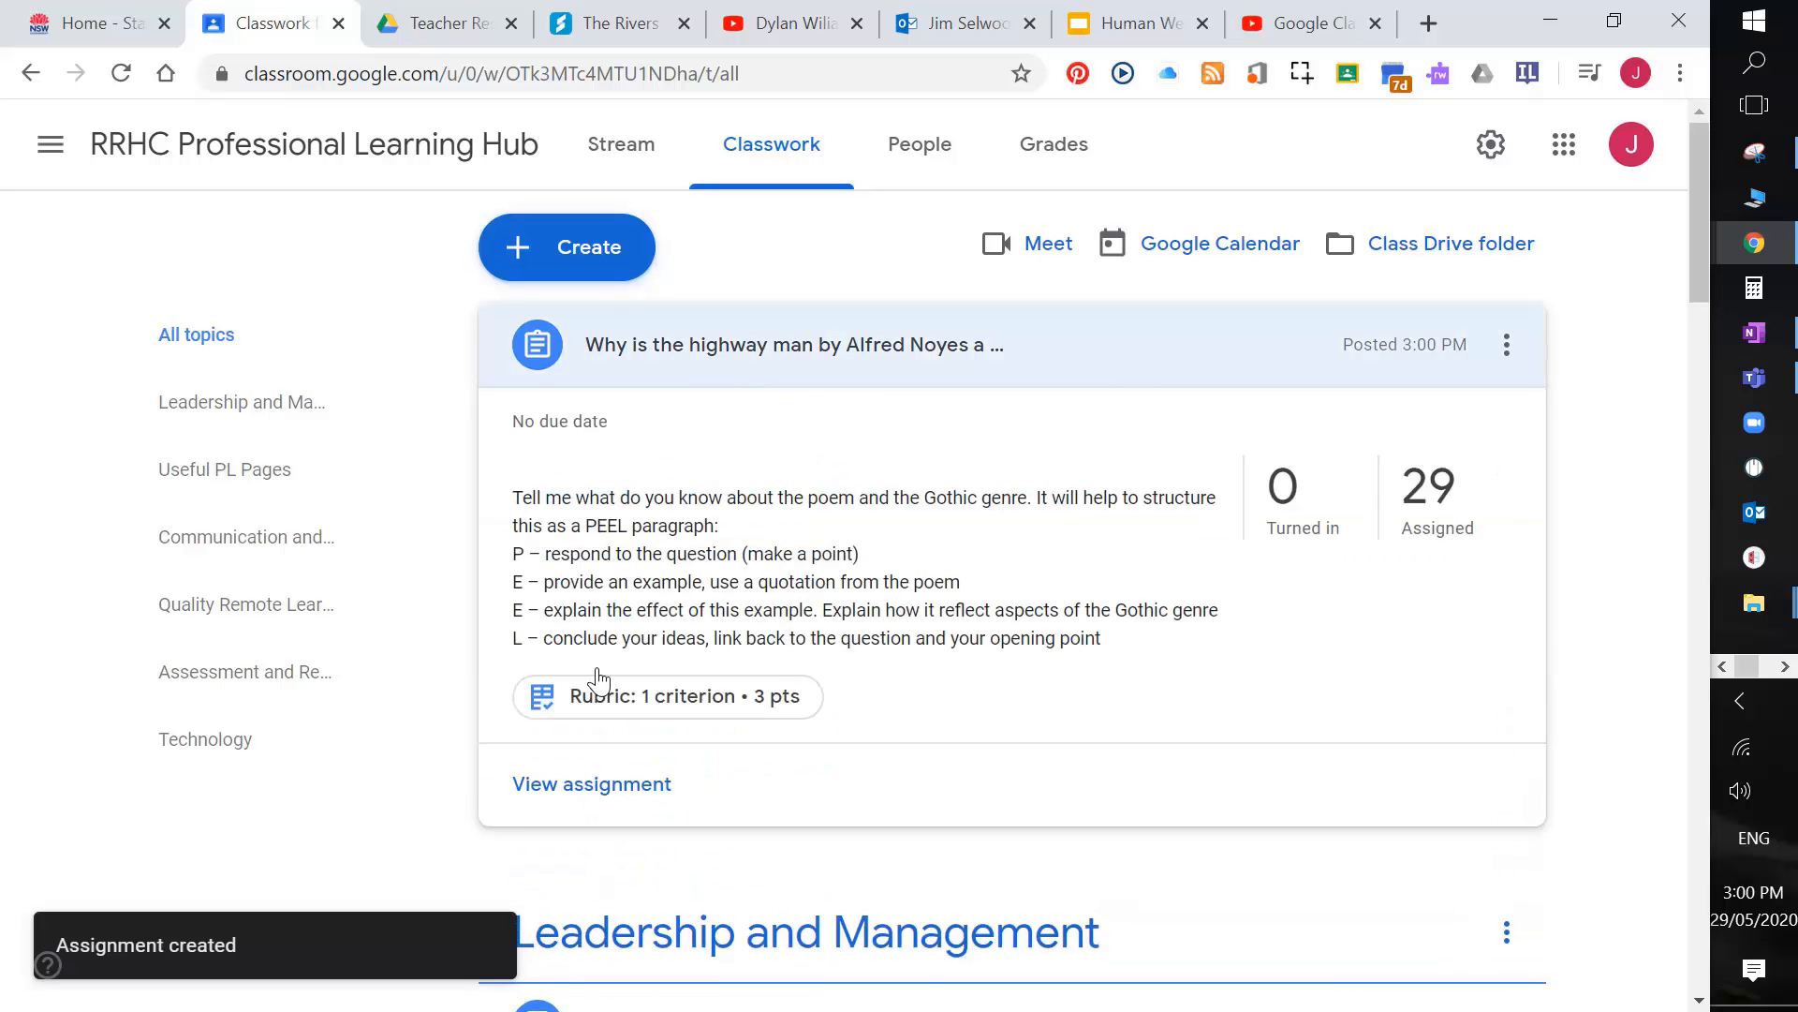
left_click(630, 704)
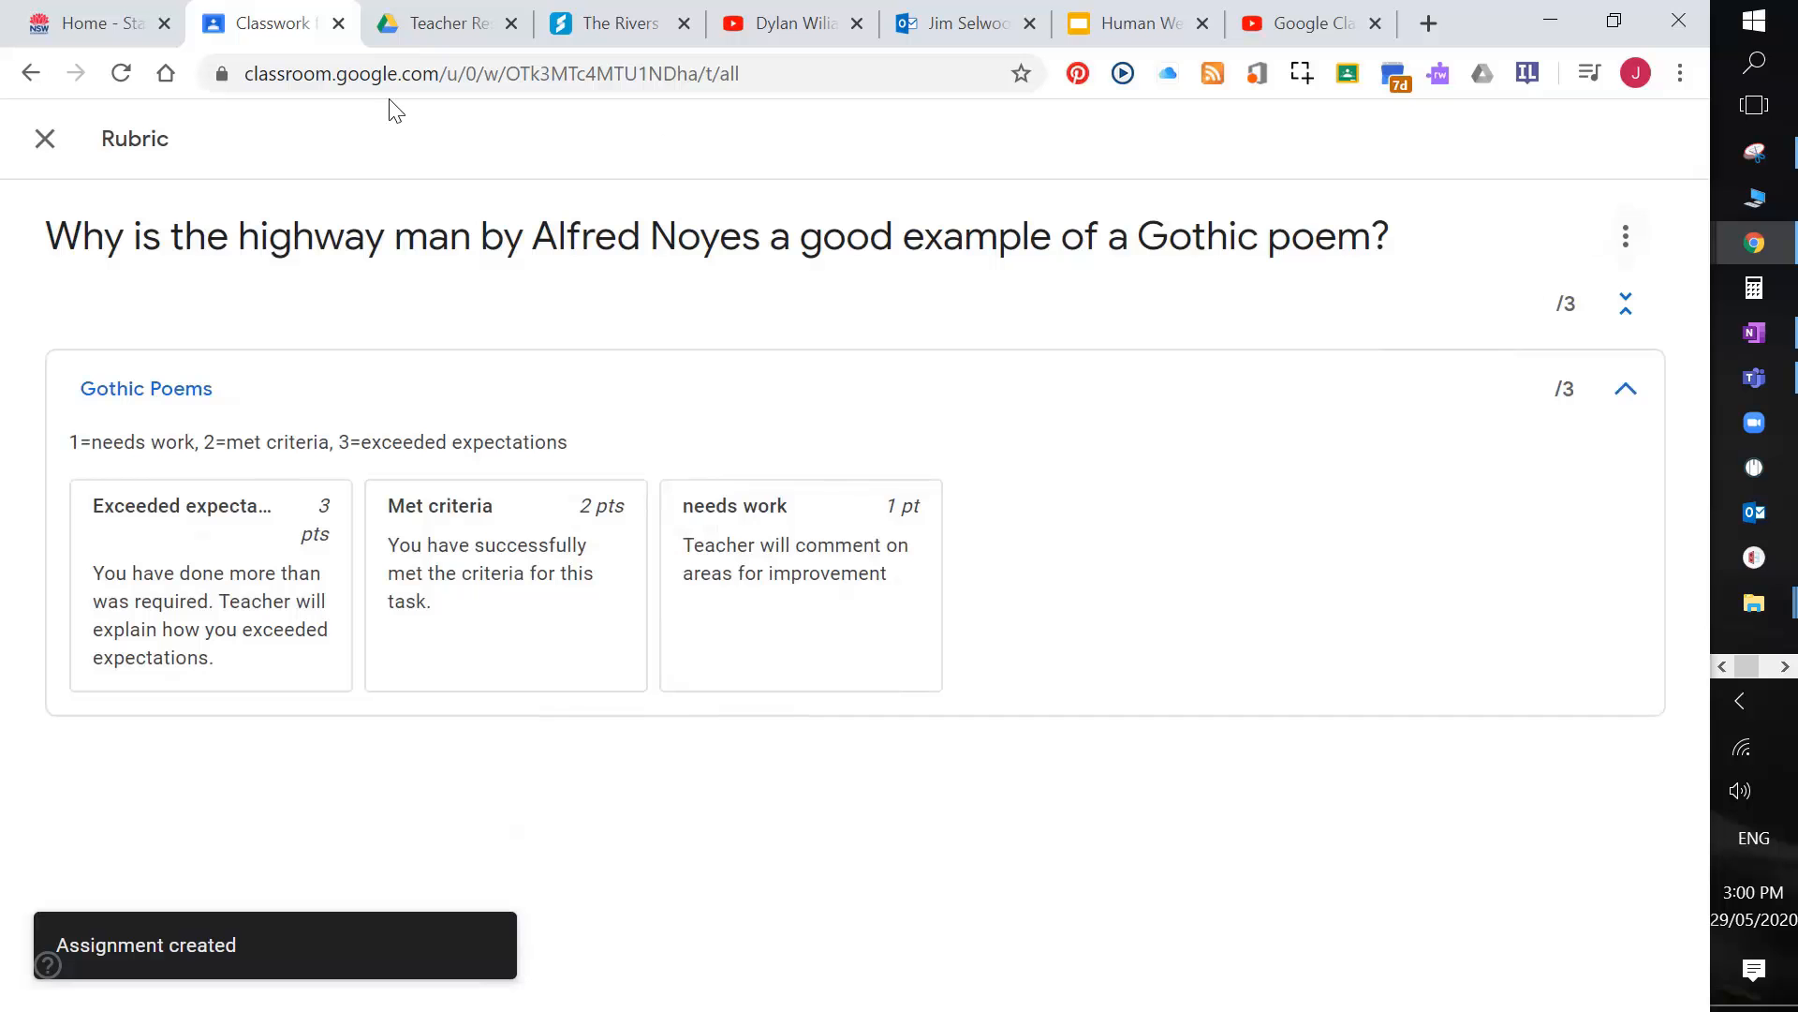
left_click(46, 141)
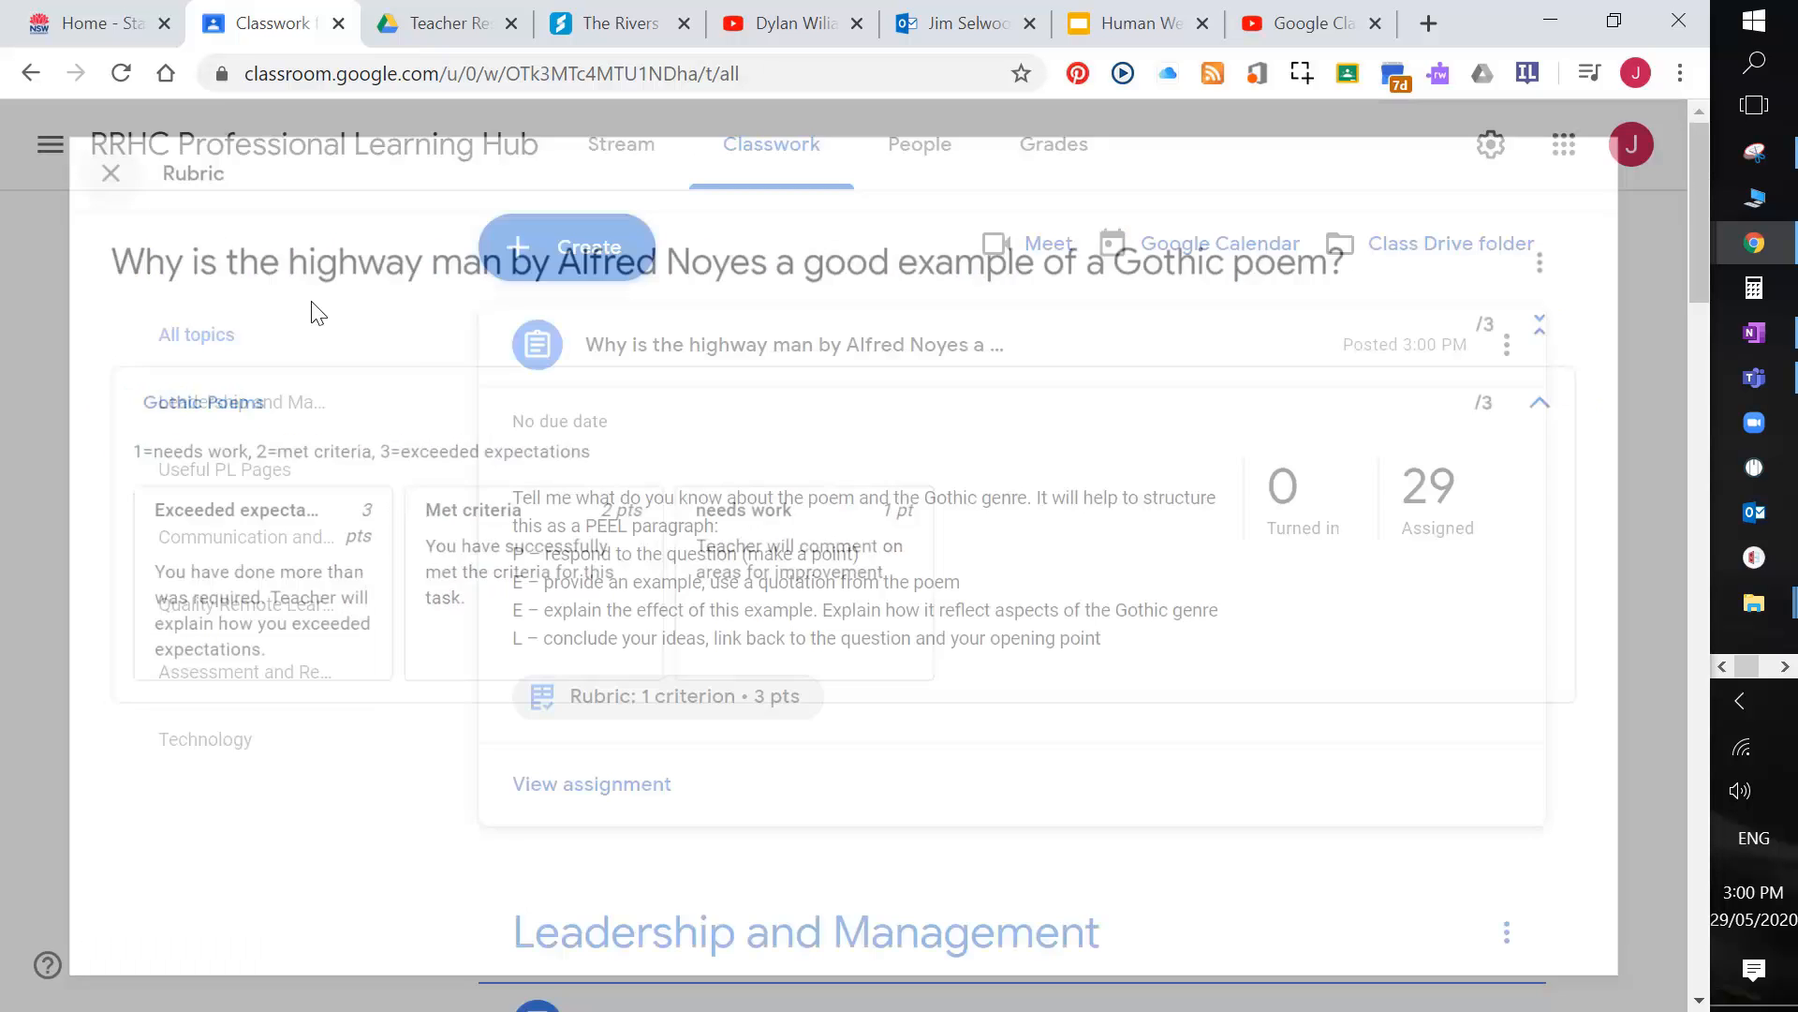
left_click(1171, 571)
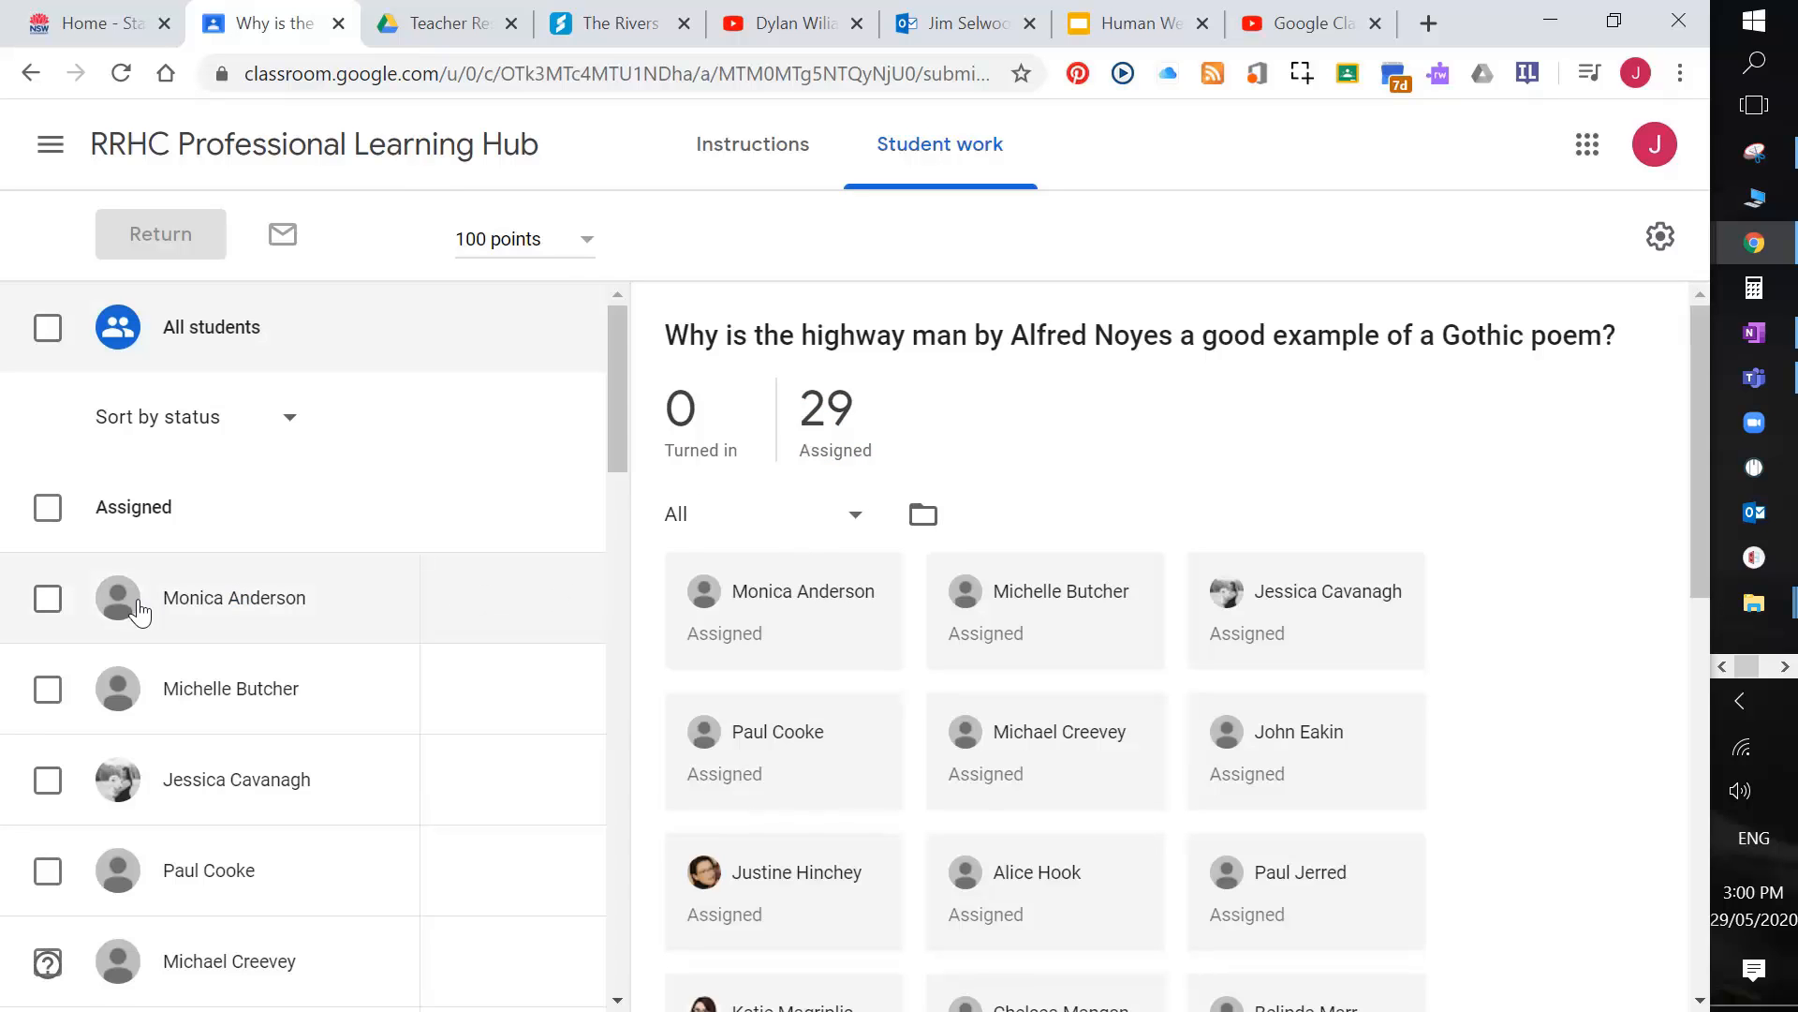
Step: Give the first student the 2-point Met criteria rubric level and view the instructions
left_click(266, 614)
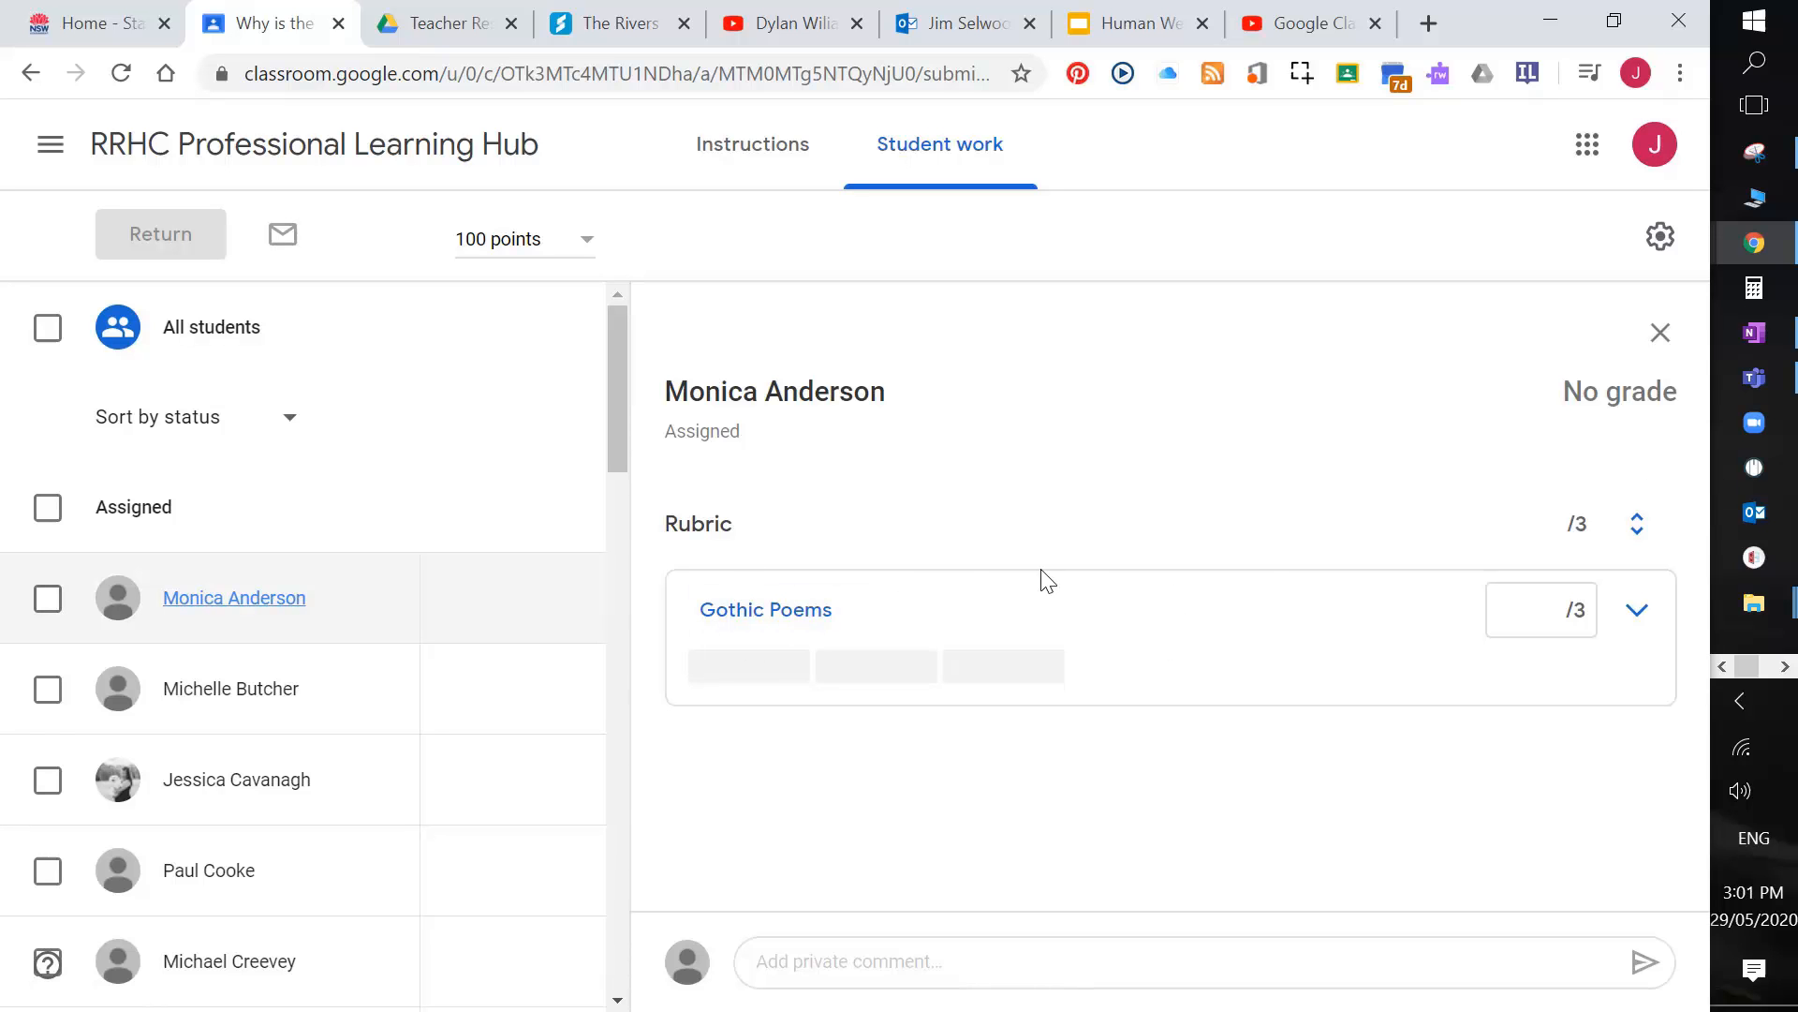
left_click(879, 669)
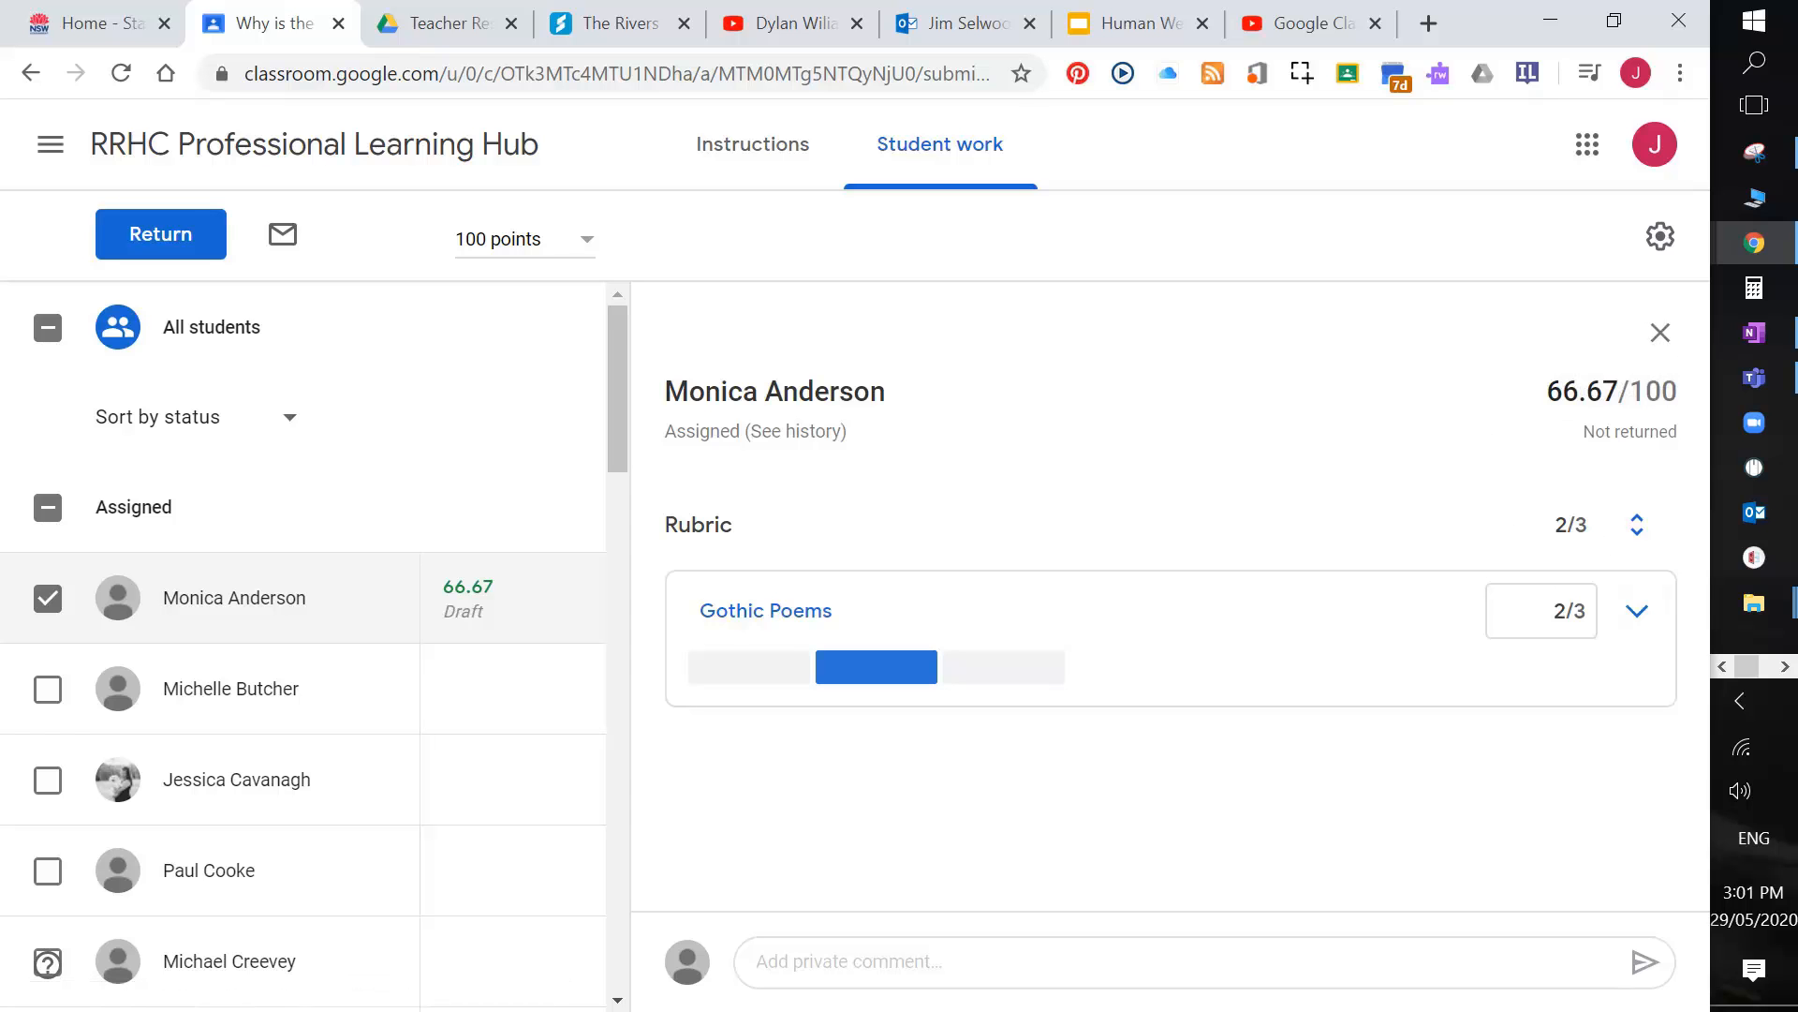
left_click(1659, 336)
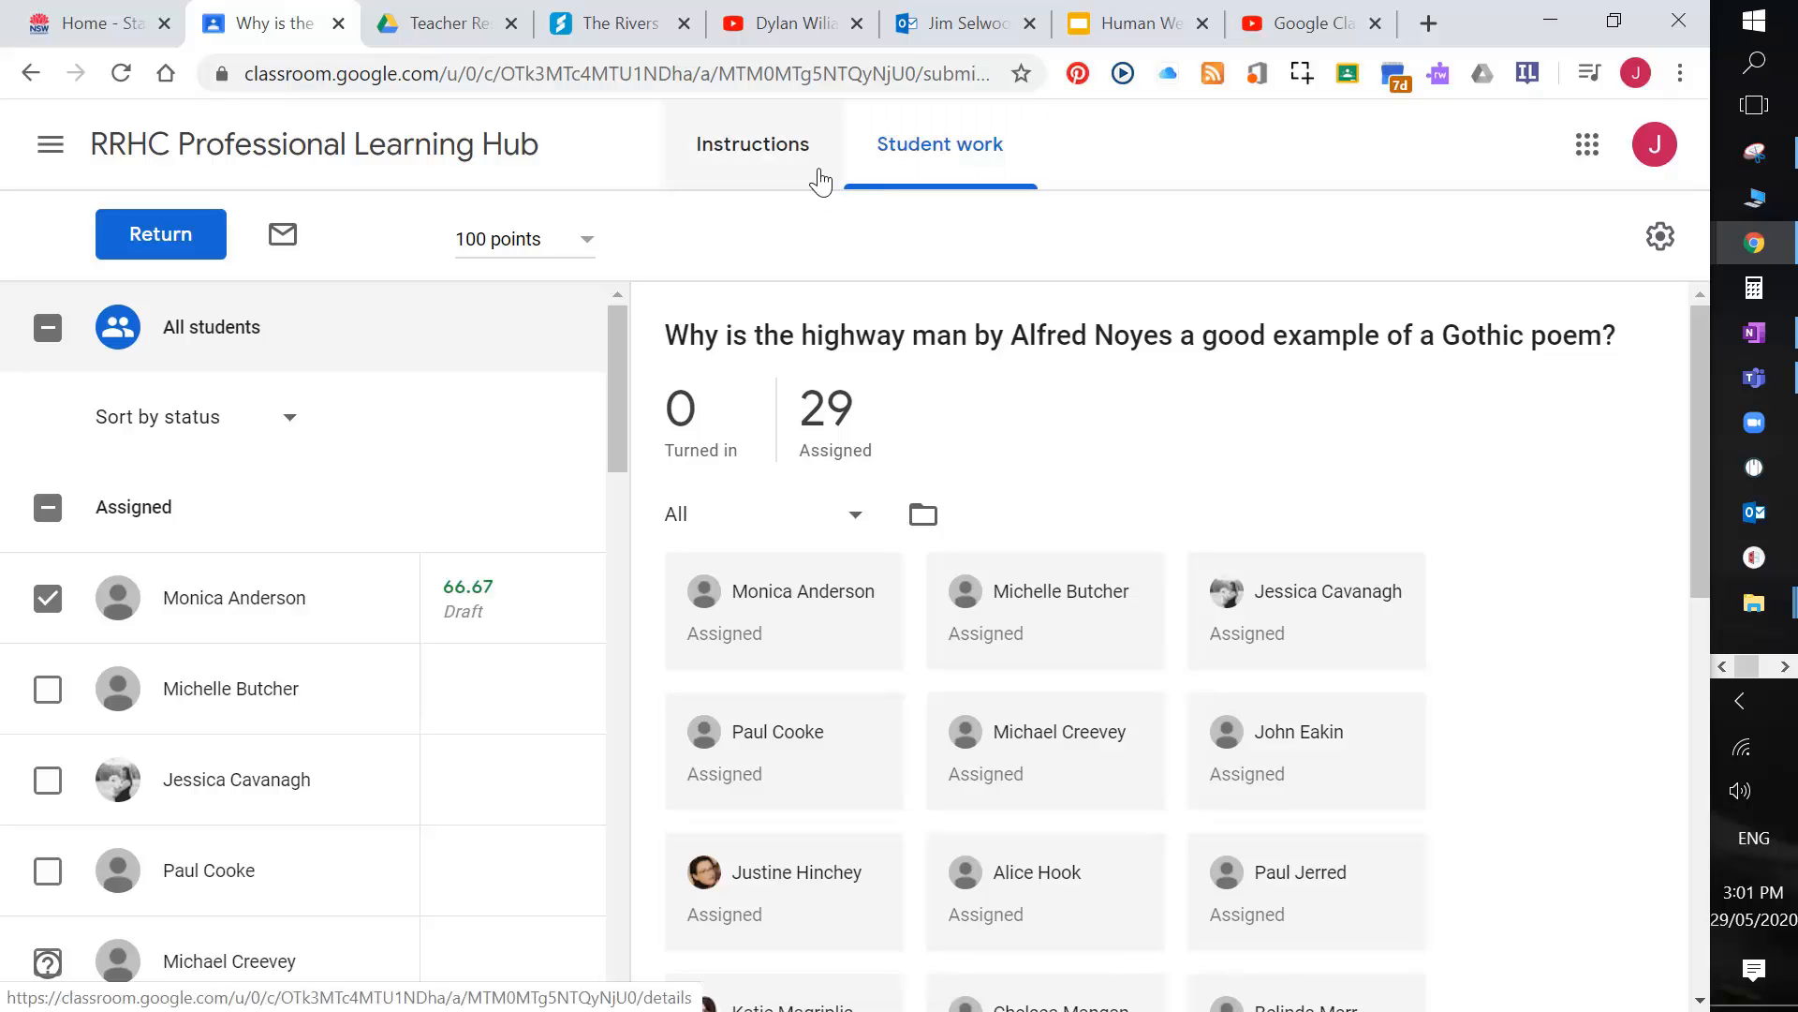
left_click(785, 176)
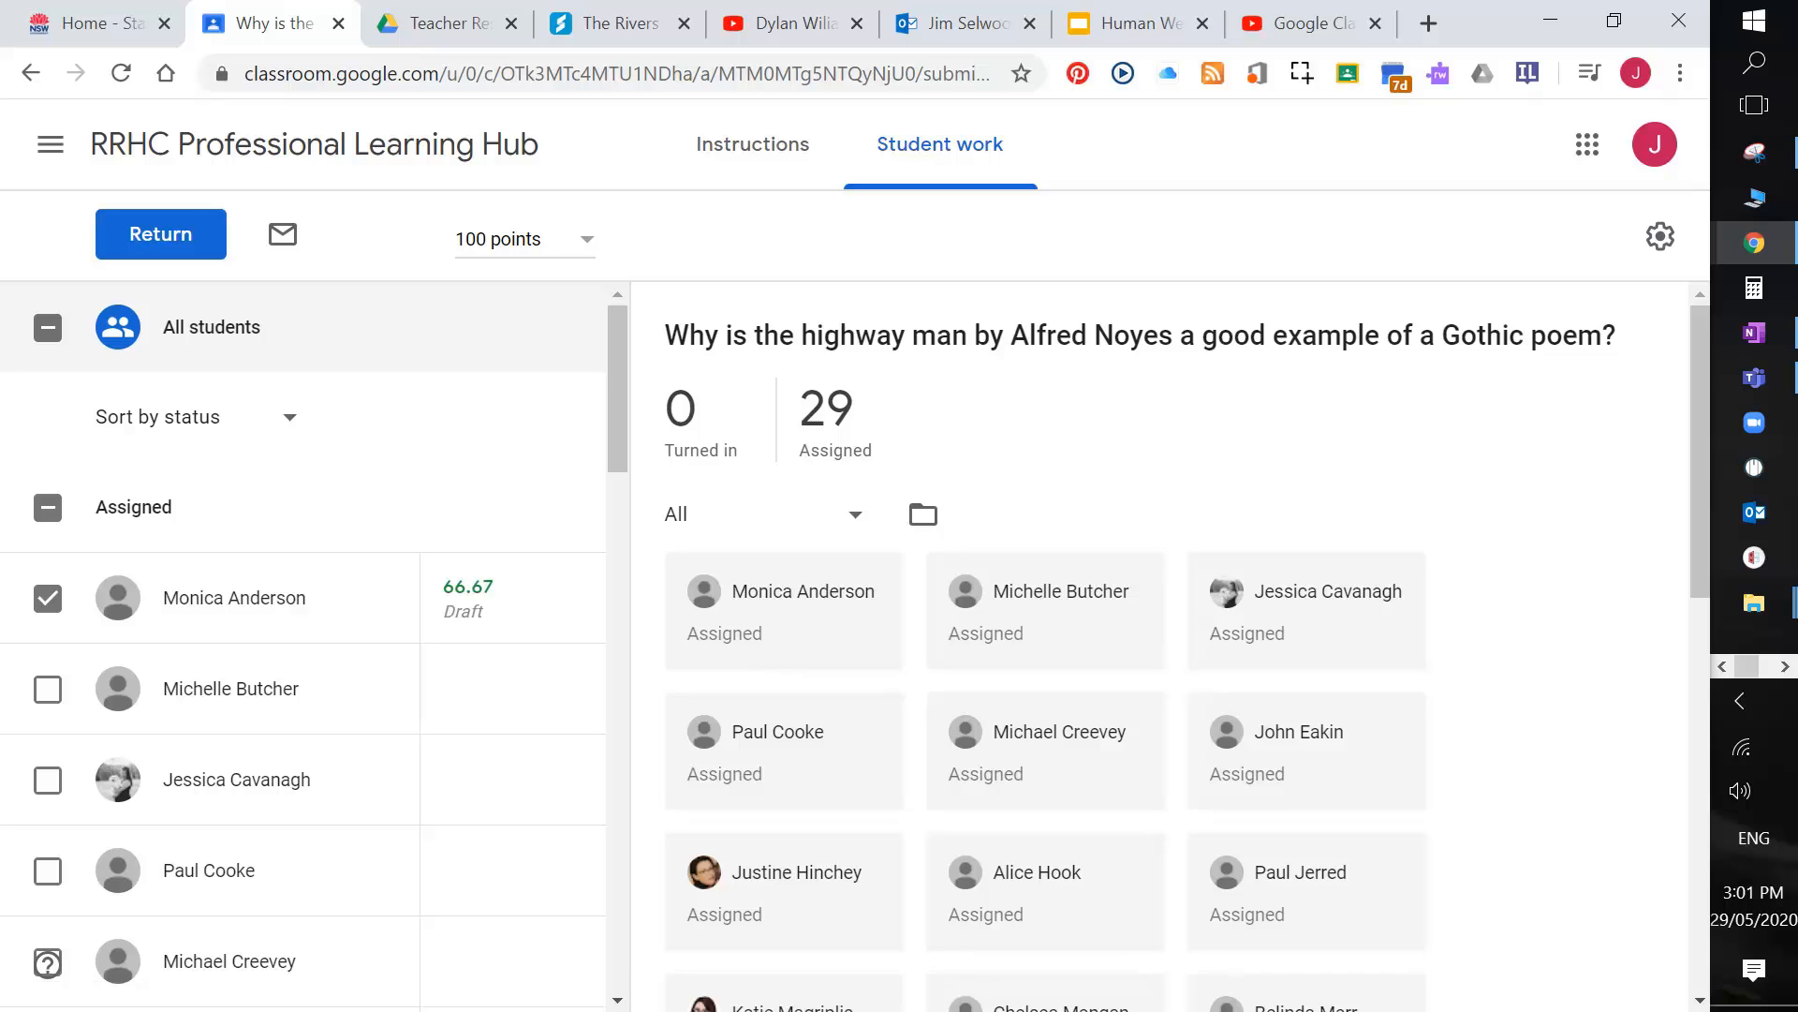
Step: Lower the first student's rubric grade to 1 point, needs work (33.33/100)
left_click(235, 598)
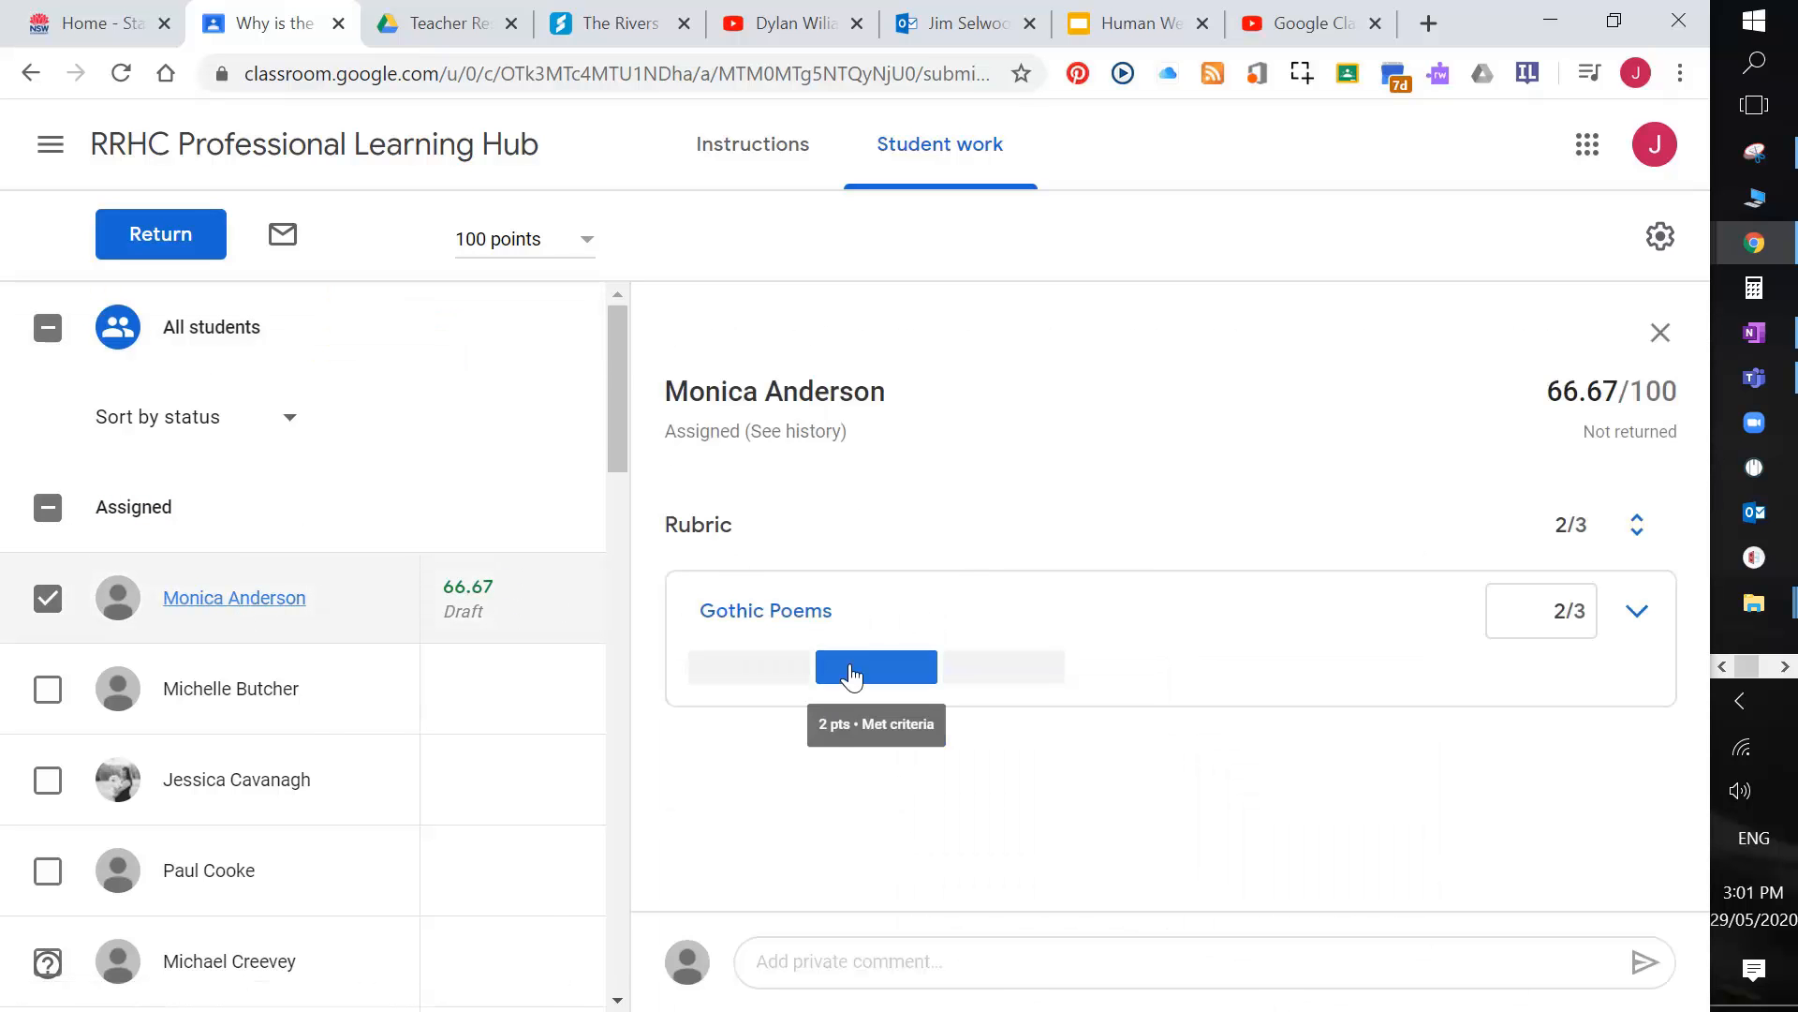
left_click(979, 669)
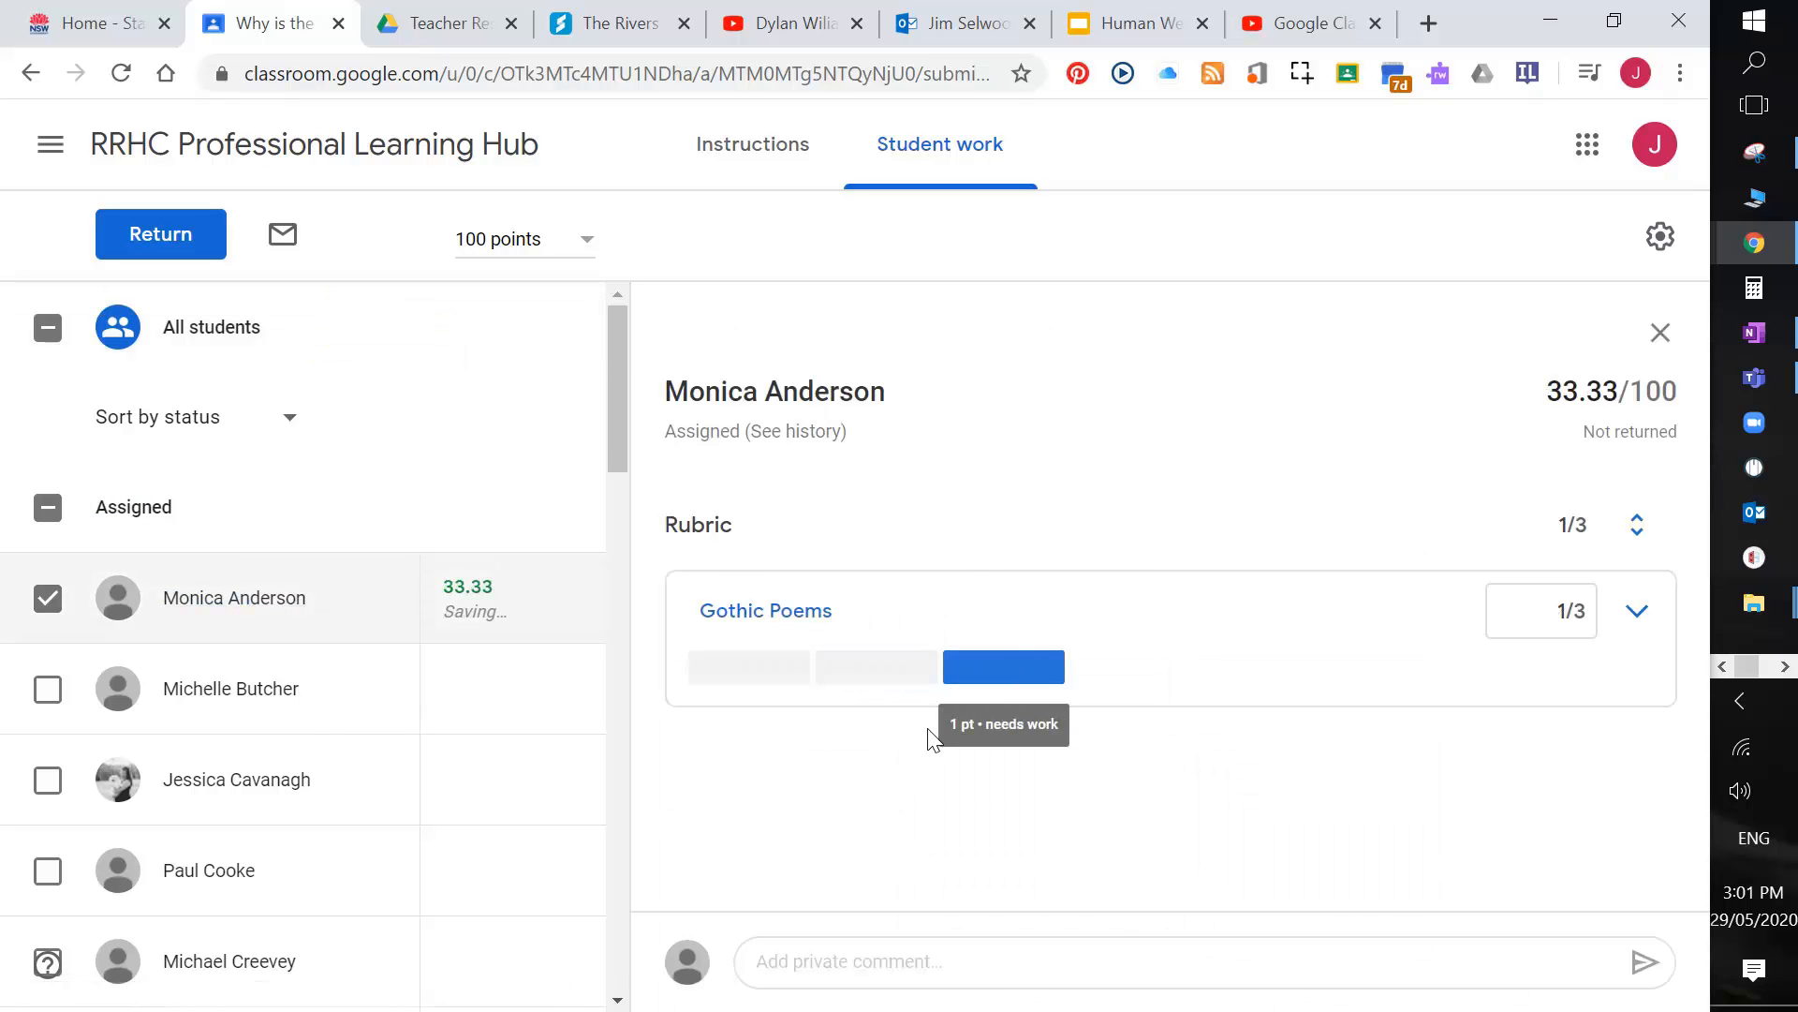
left_click(886, 962)
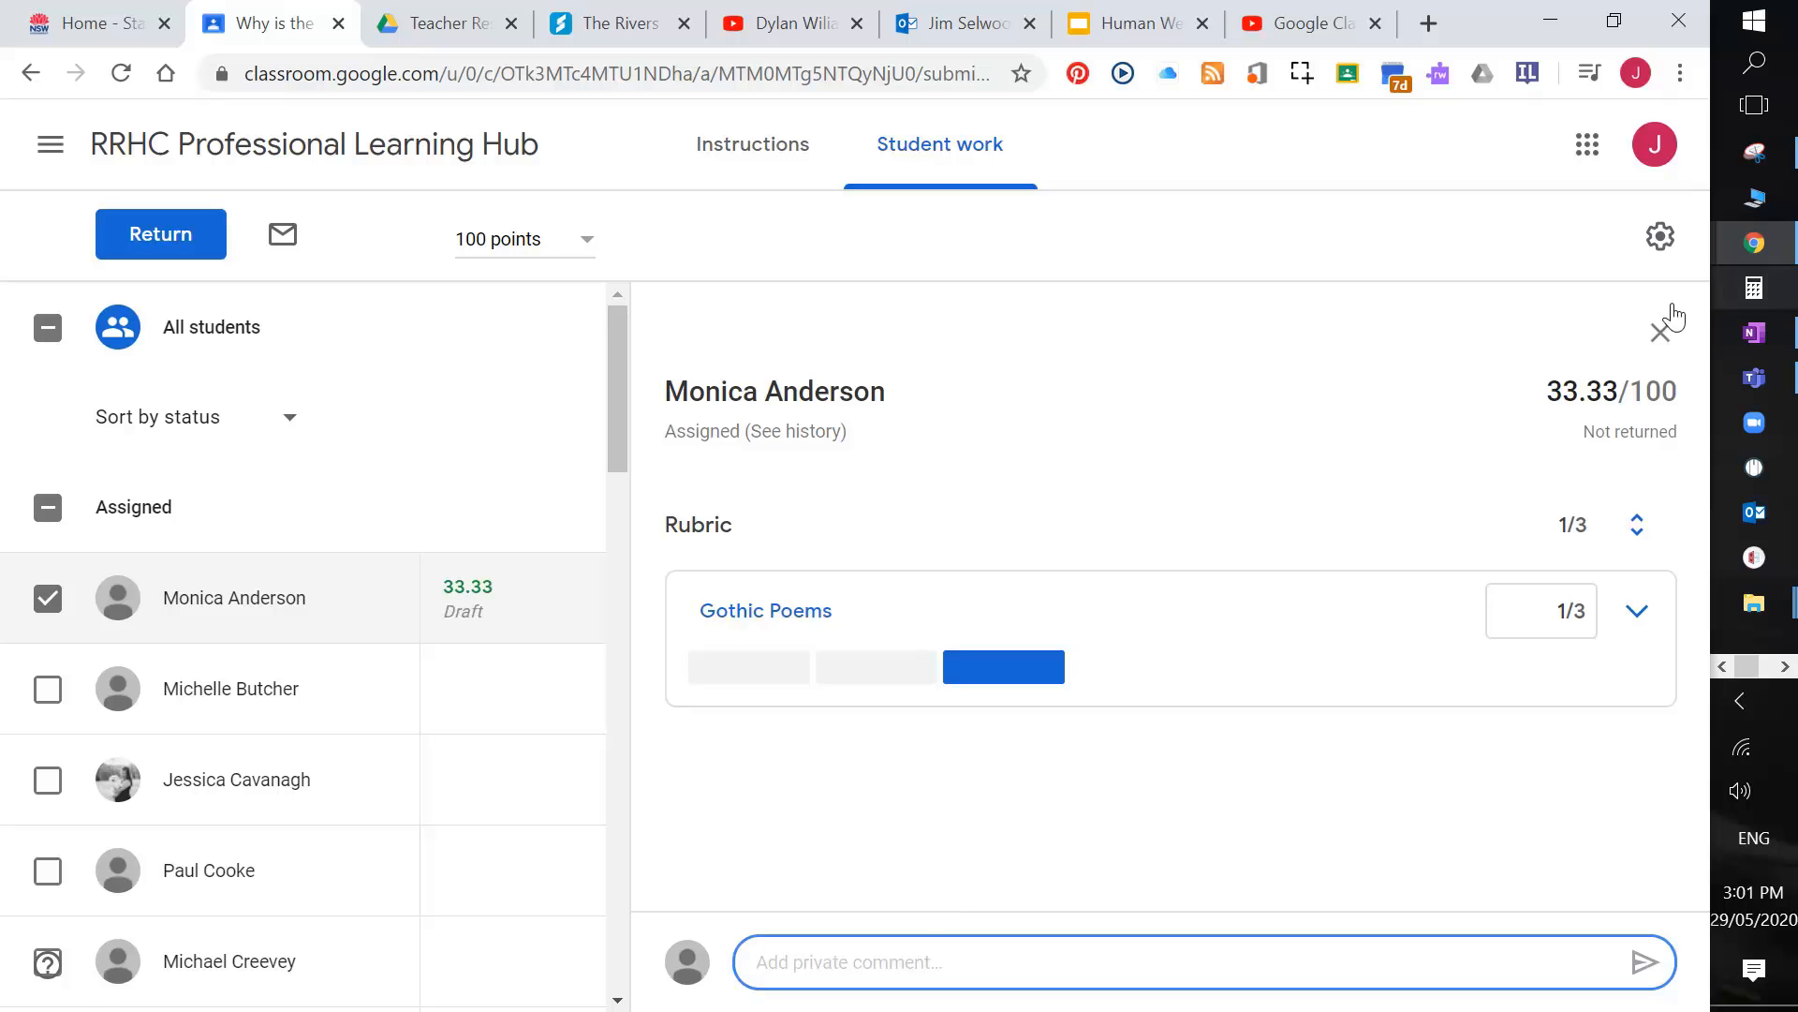
left_click(1661, 353)
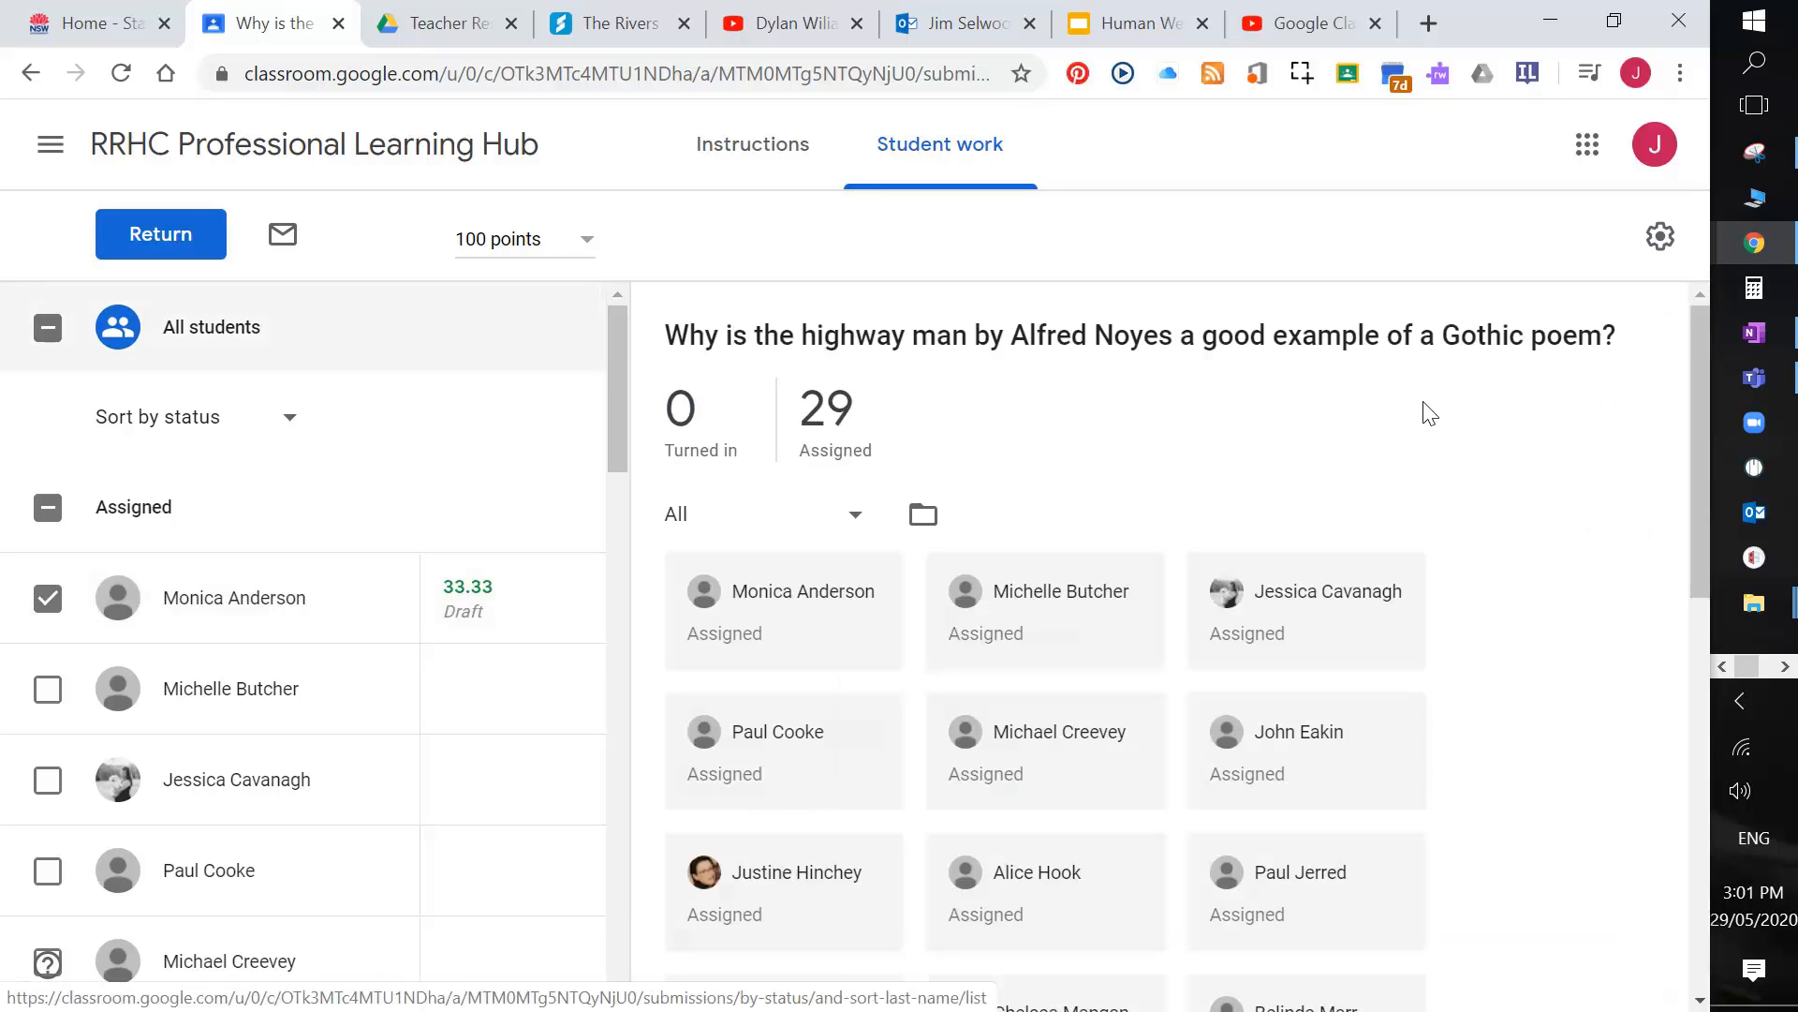
left_click(673, 178)
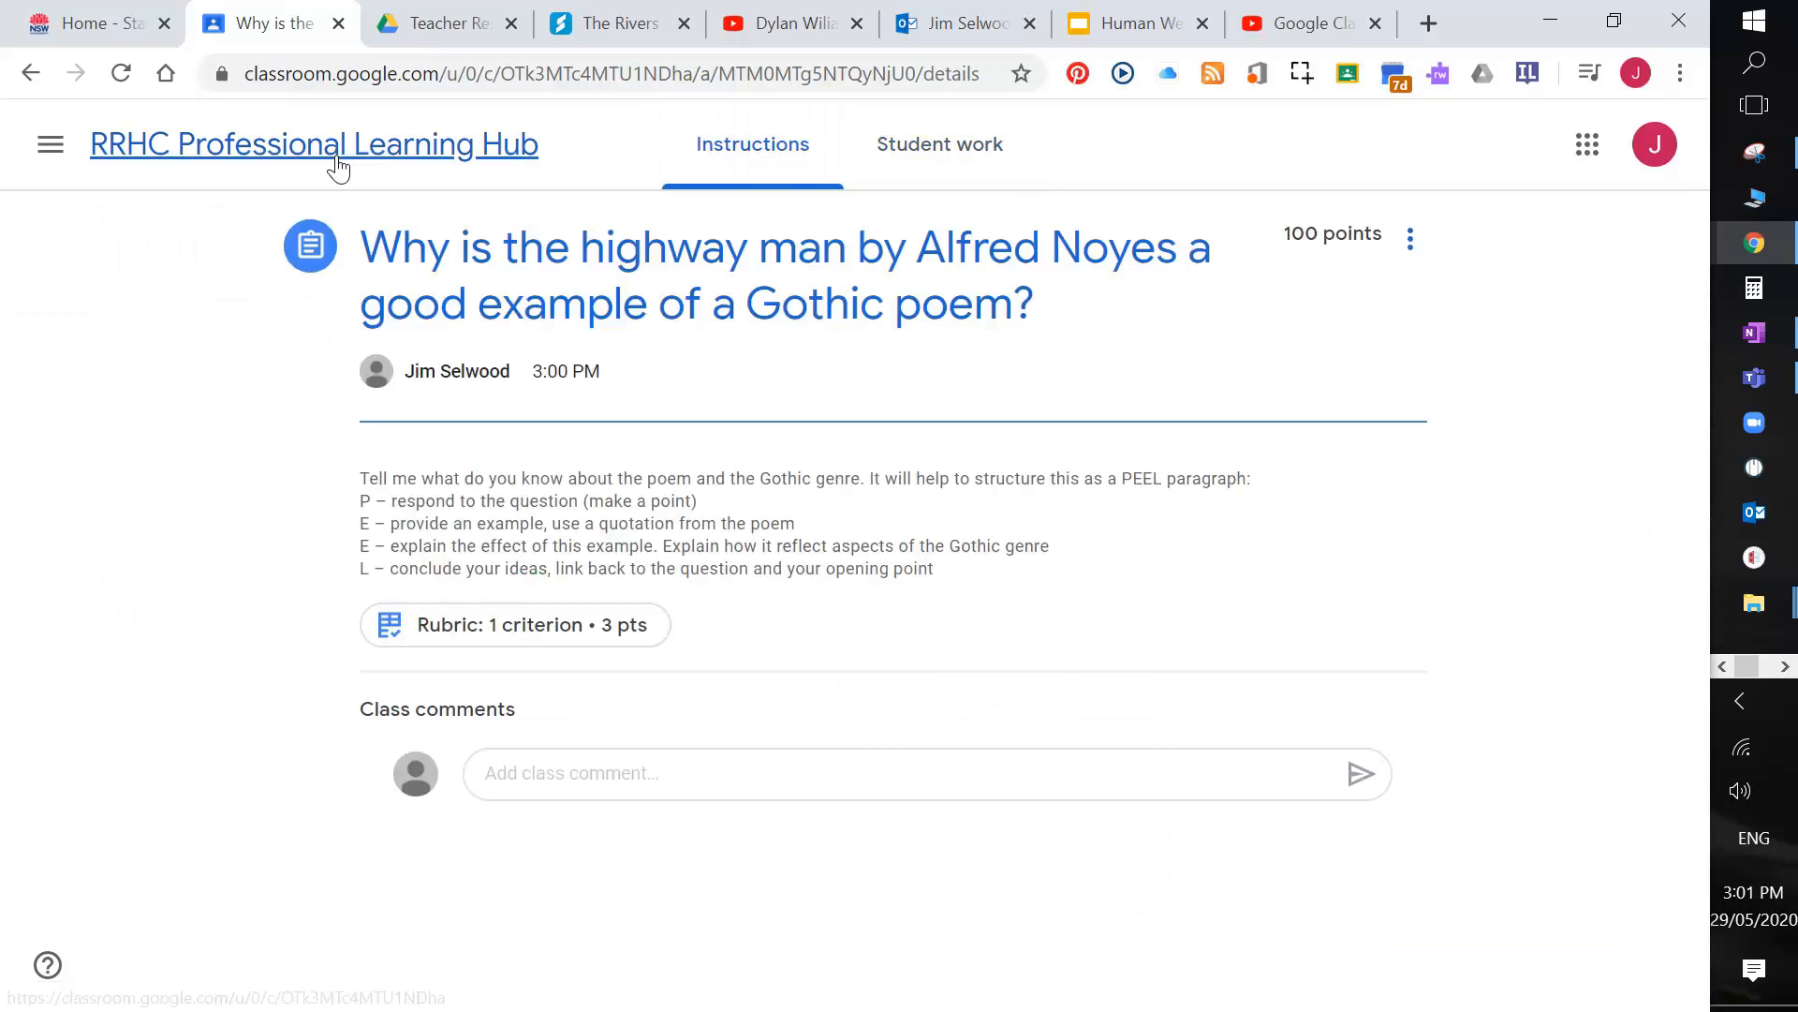
Step: From the class's Classwork page, create a new assignment titled 'blah blah' with instructions 'blah'
left_click(370, 165)
scroll(749, 495, "up", 3)
left_click(770, 172)
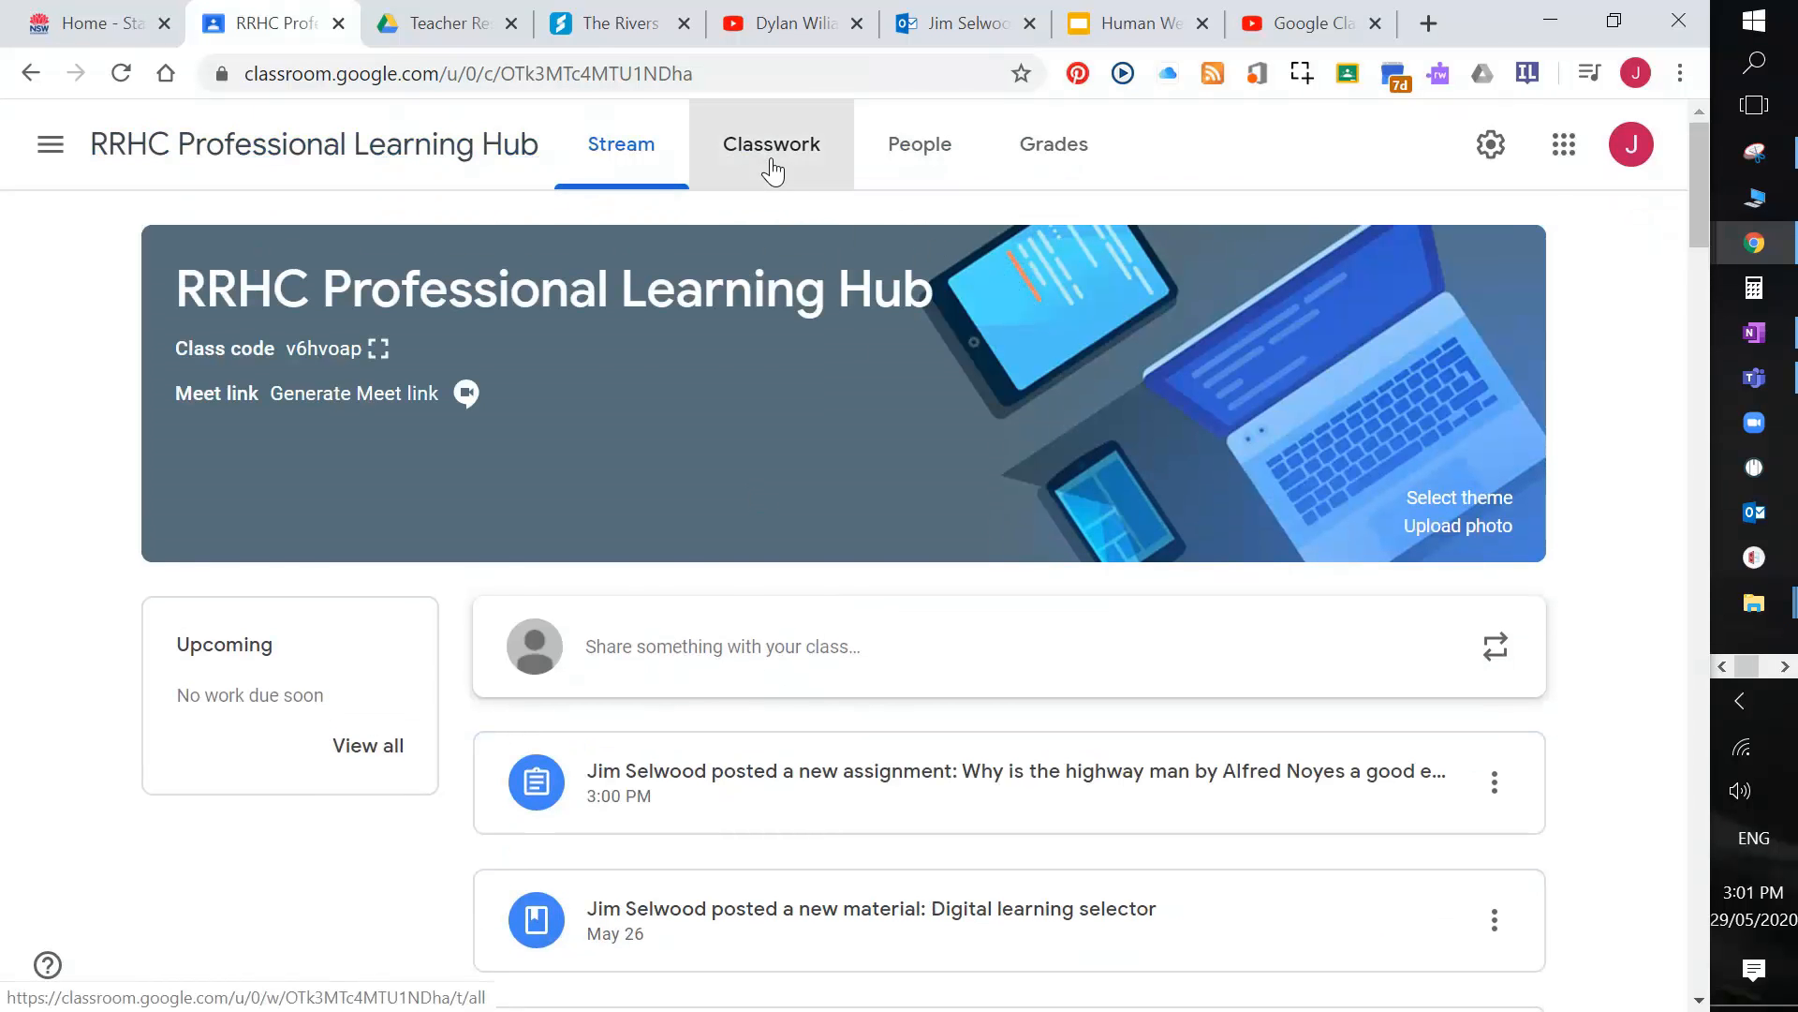
left_click(567, 251)
left_click(609, 330)
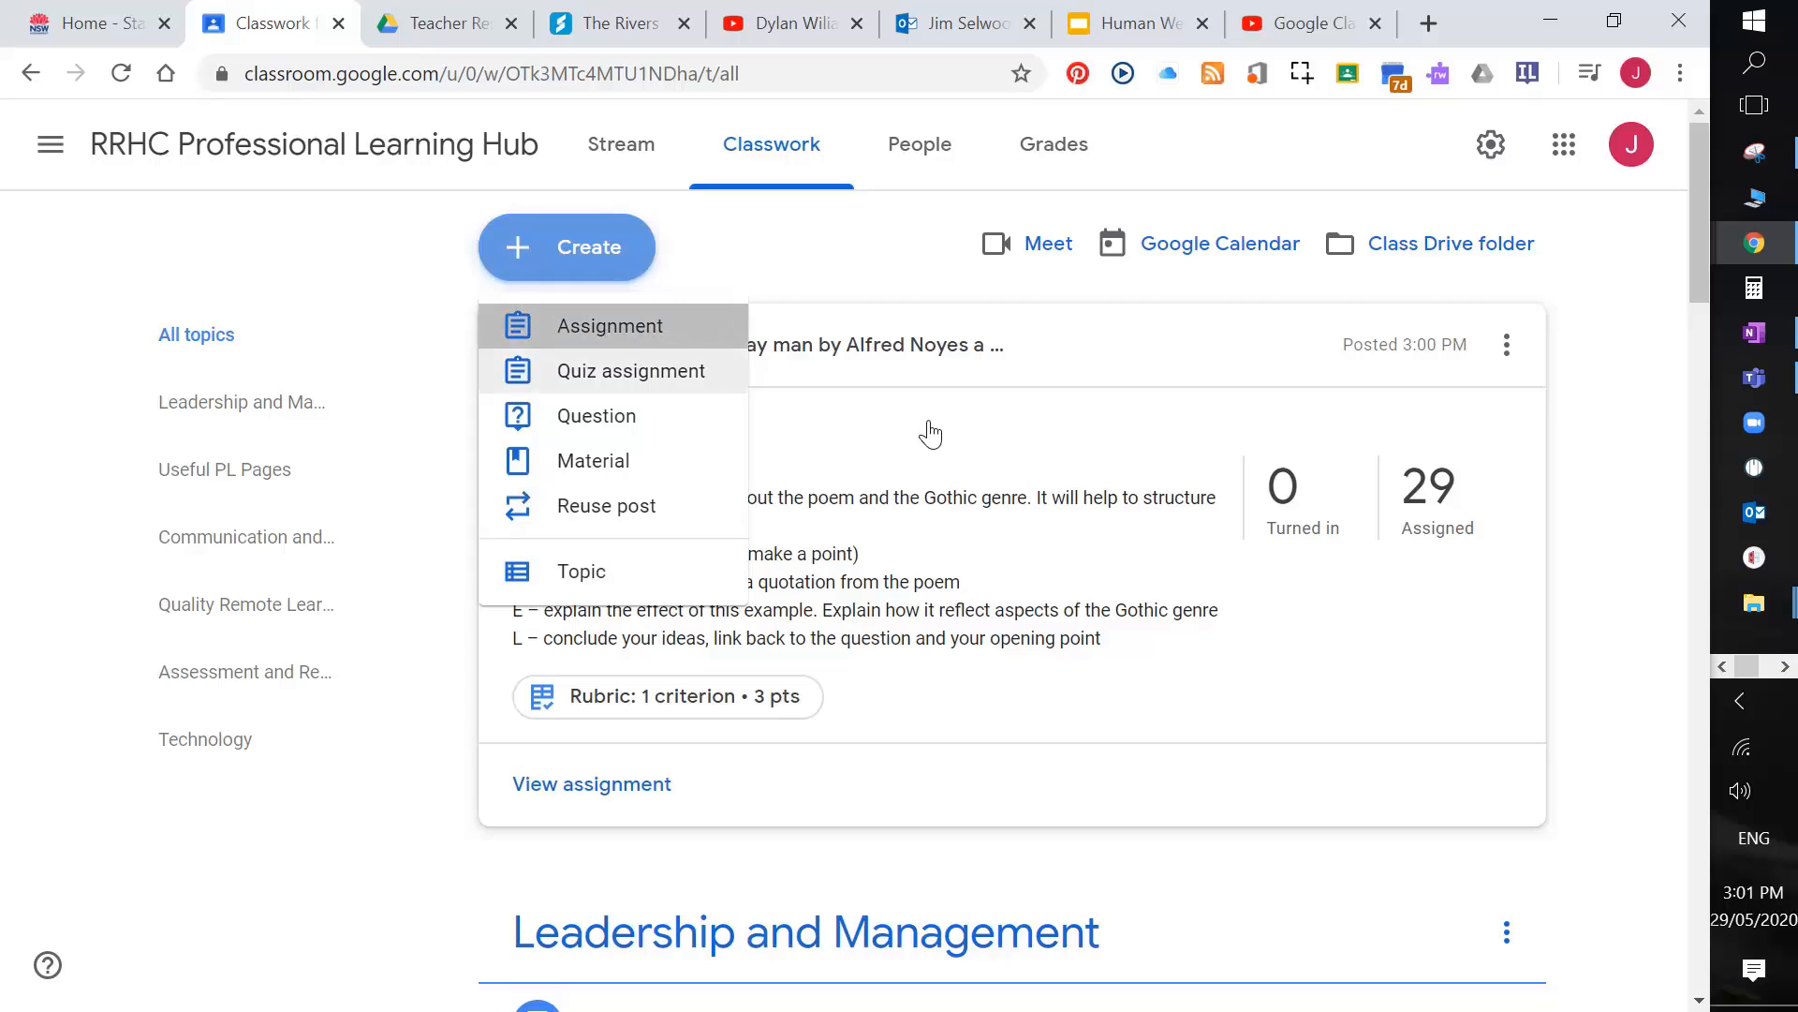
type("blah bllah")
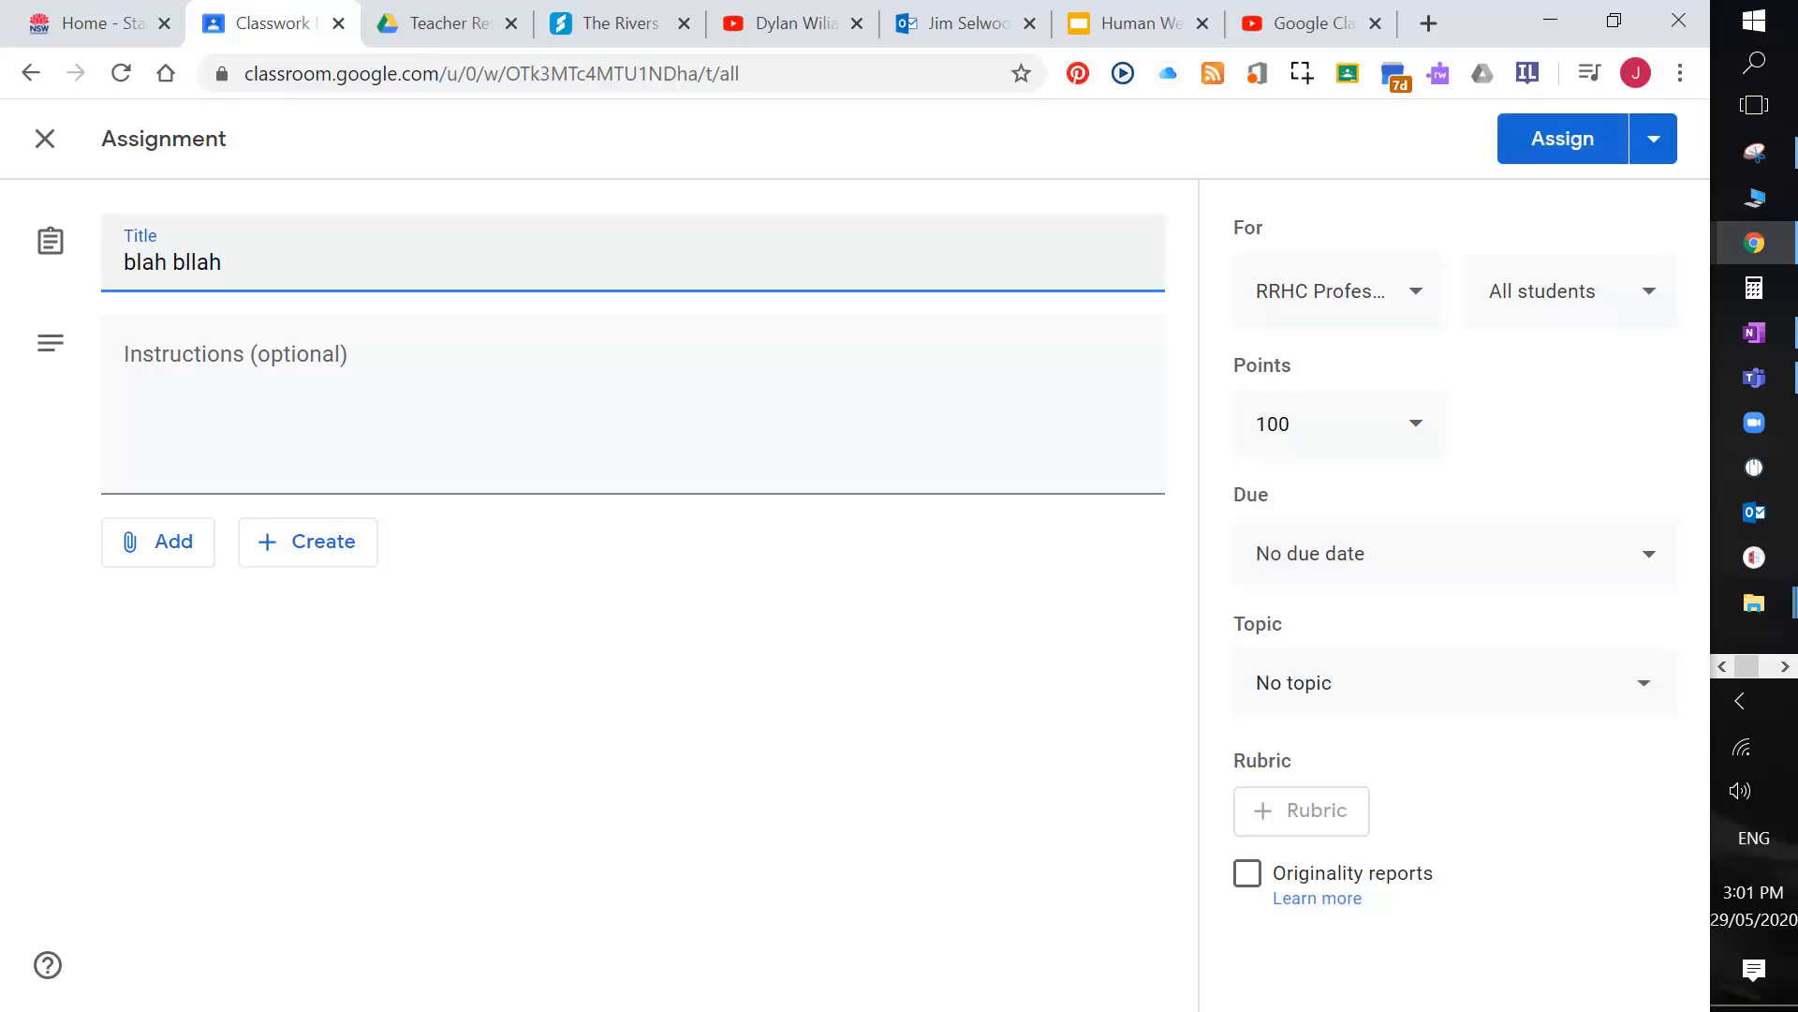
key("BackSpace")
key("Tab")
type("b;lah")
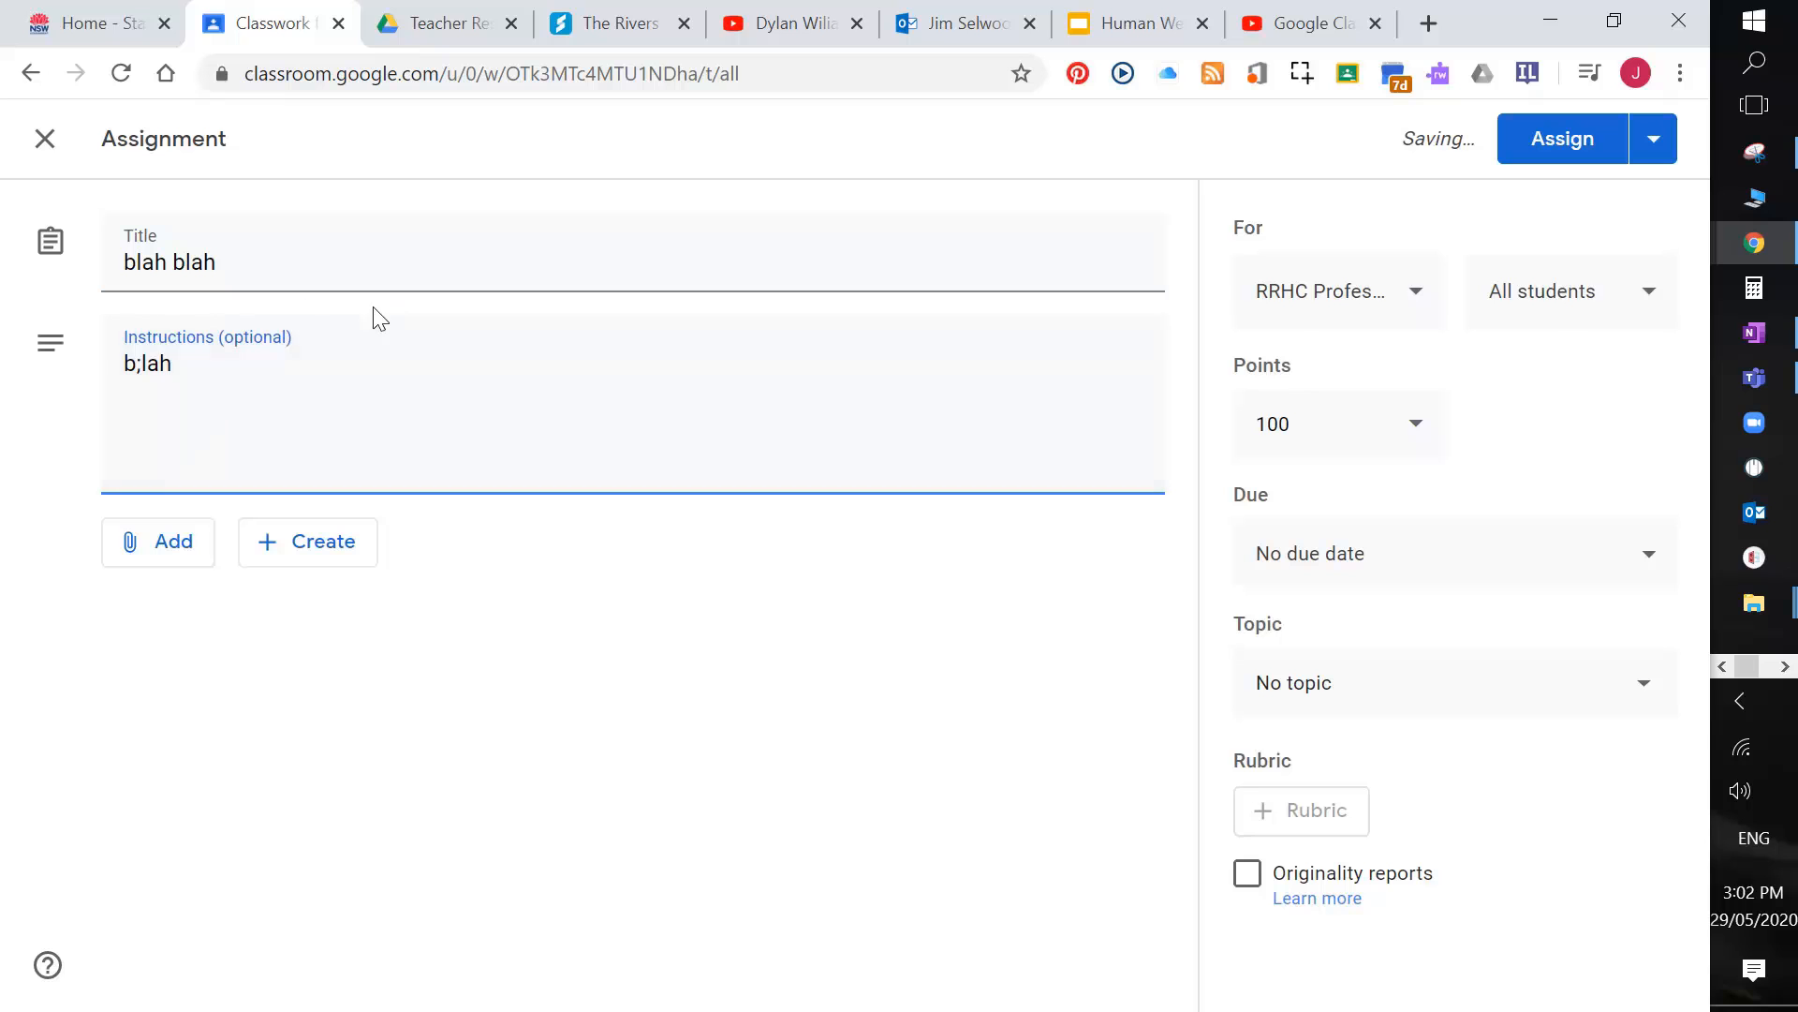
key("BackSpace")
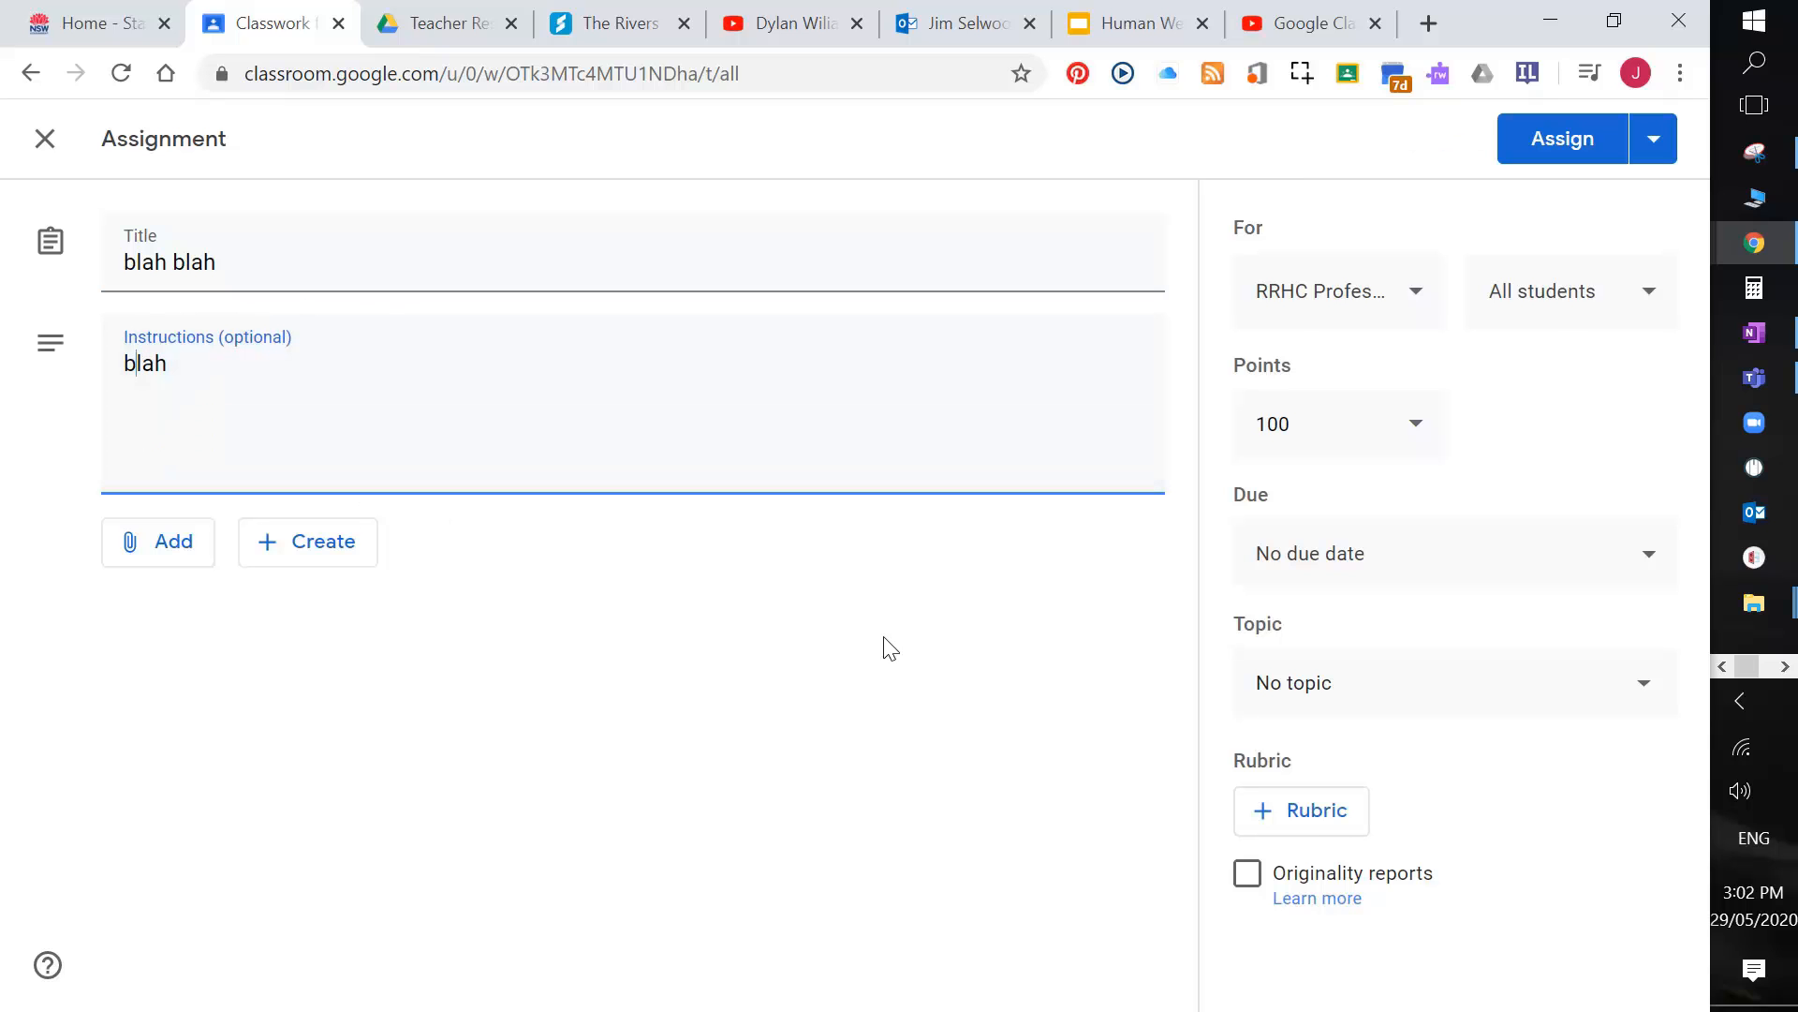
Step: Attach the reused Gothic poem rubric (1 criterion, 3 points) and keep the assignment as a draft
left_click(1317, 826)
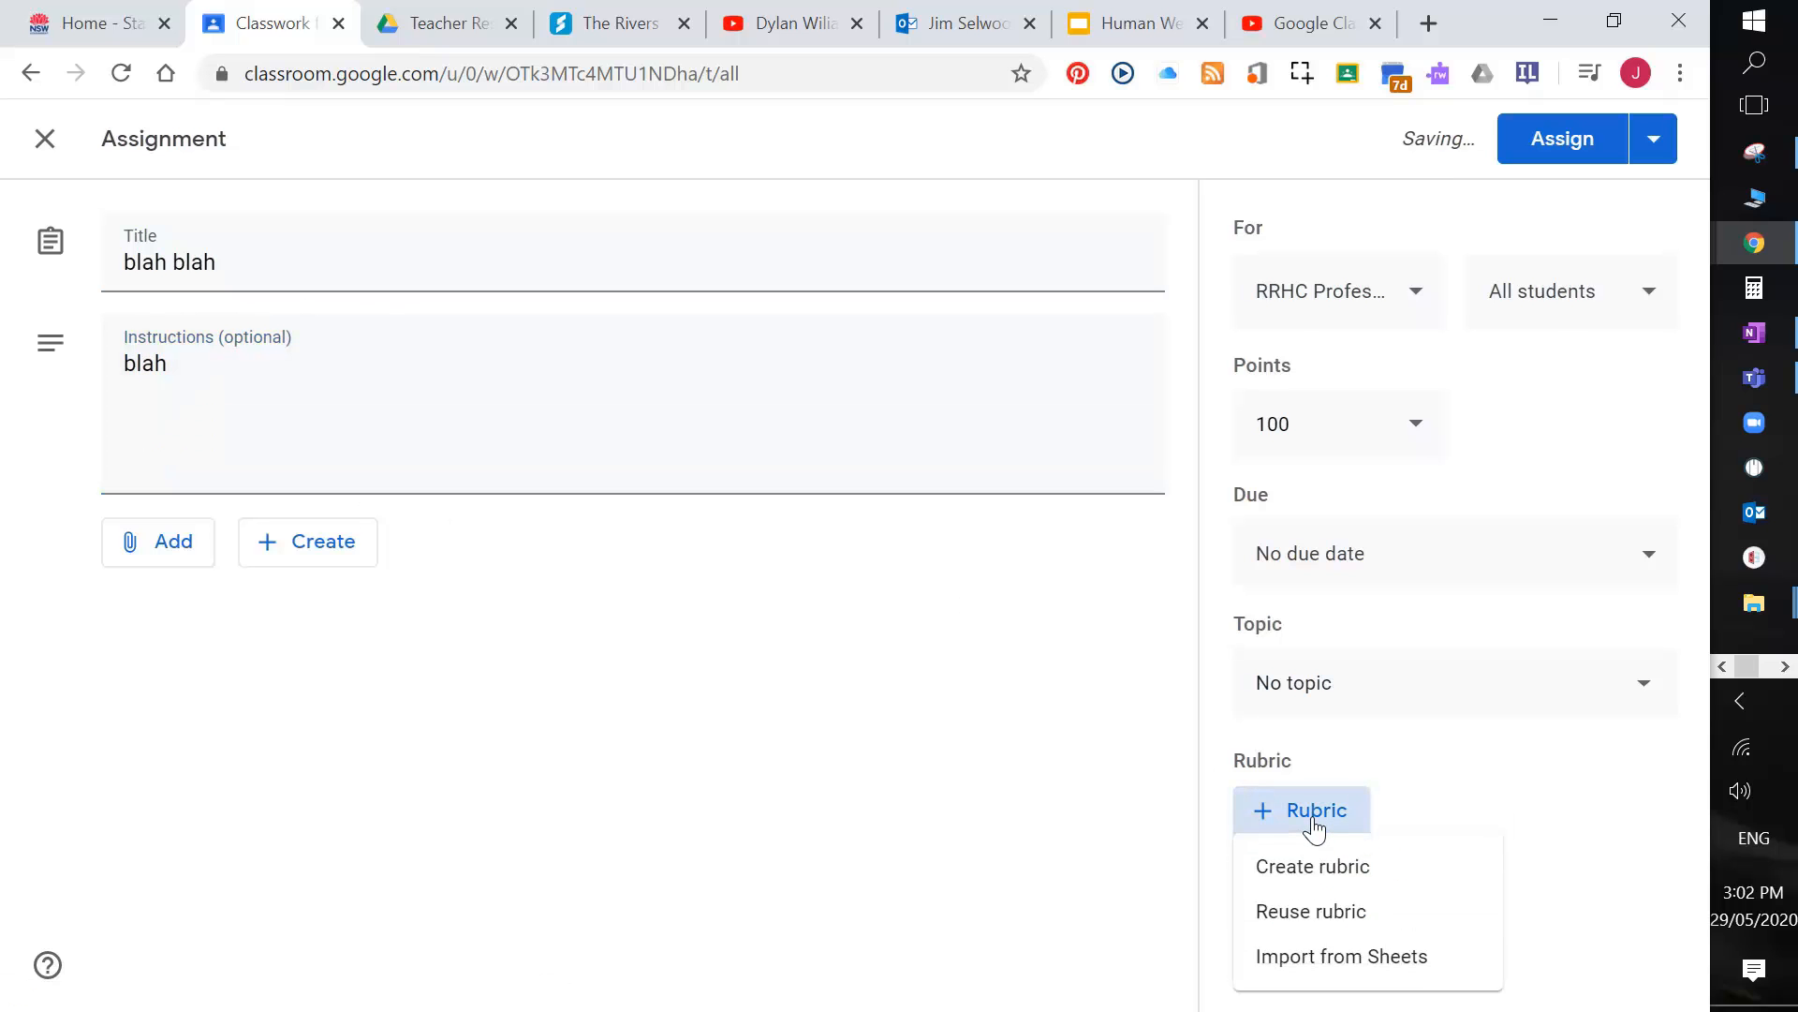
left_click(1293, 913)
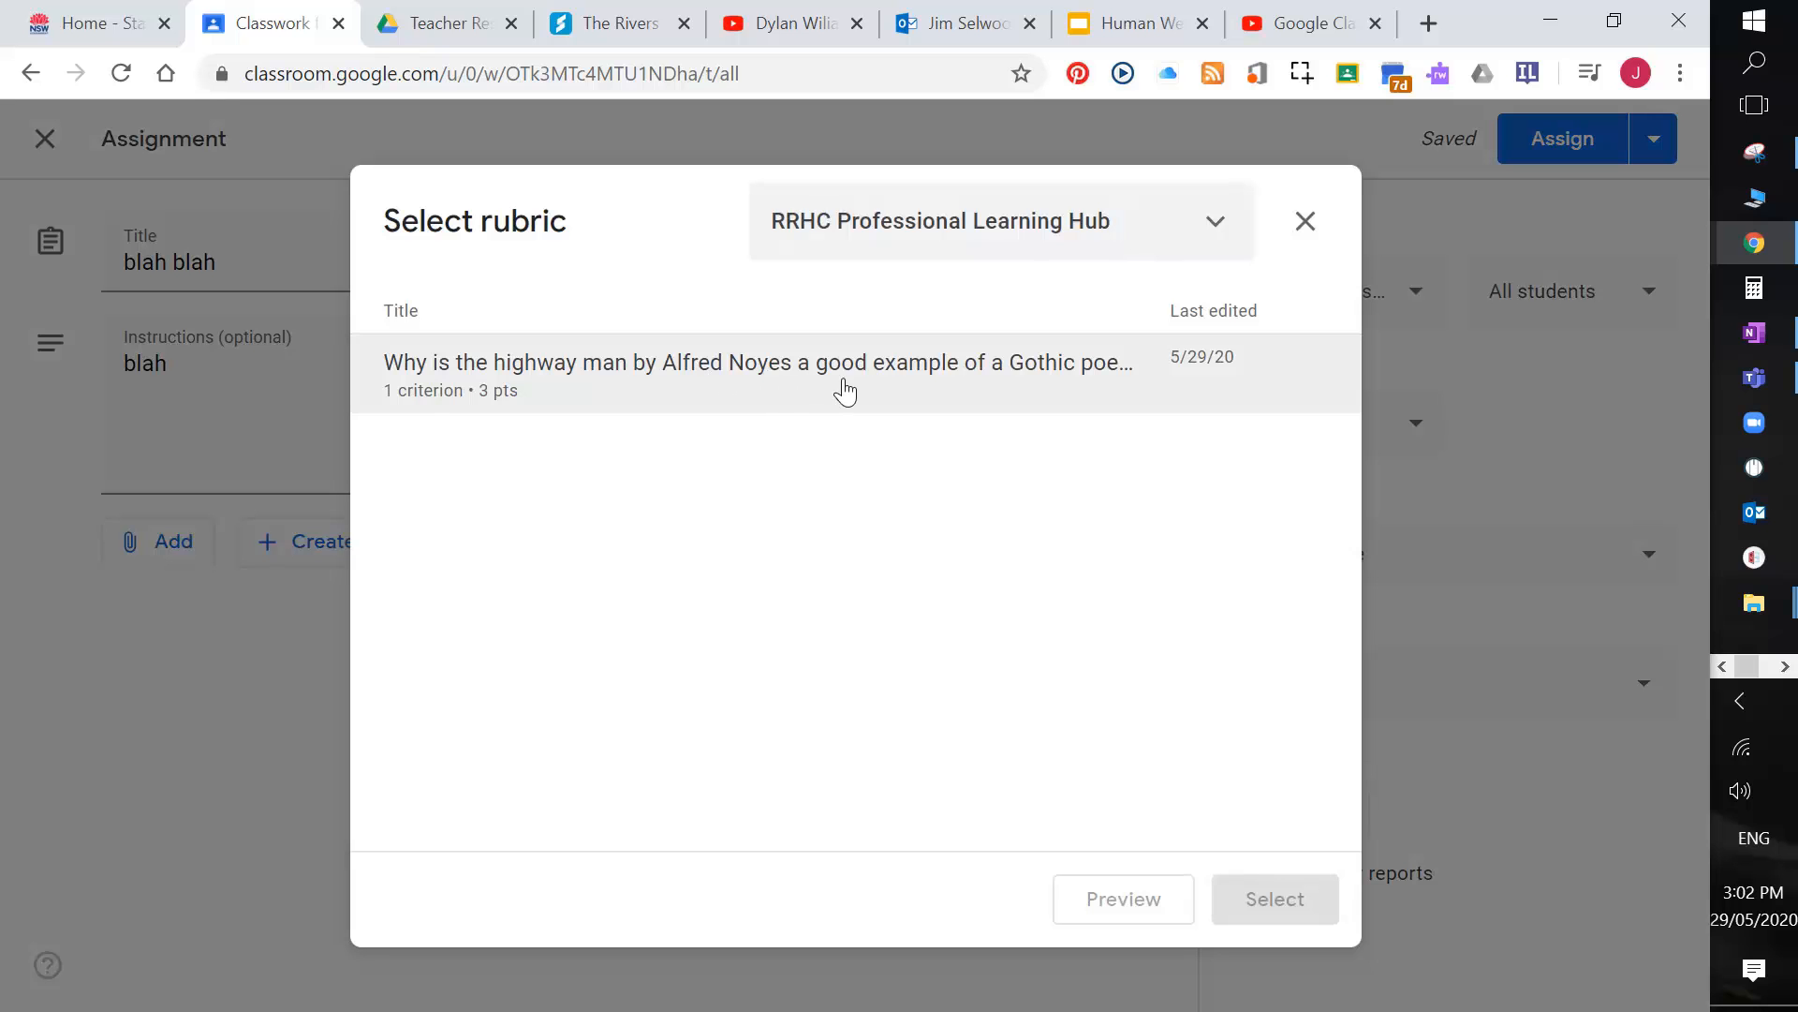
left_click(780, 381)
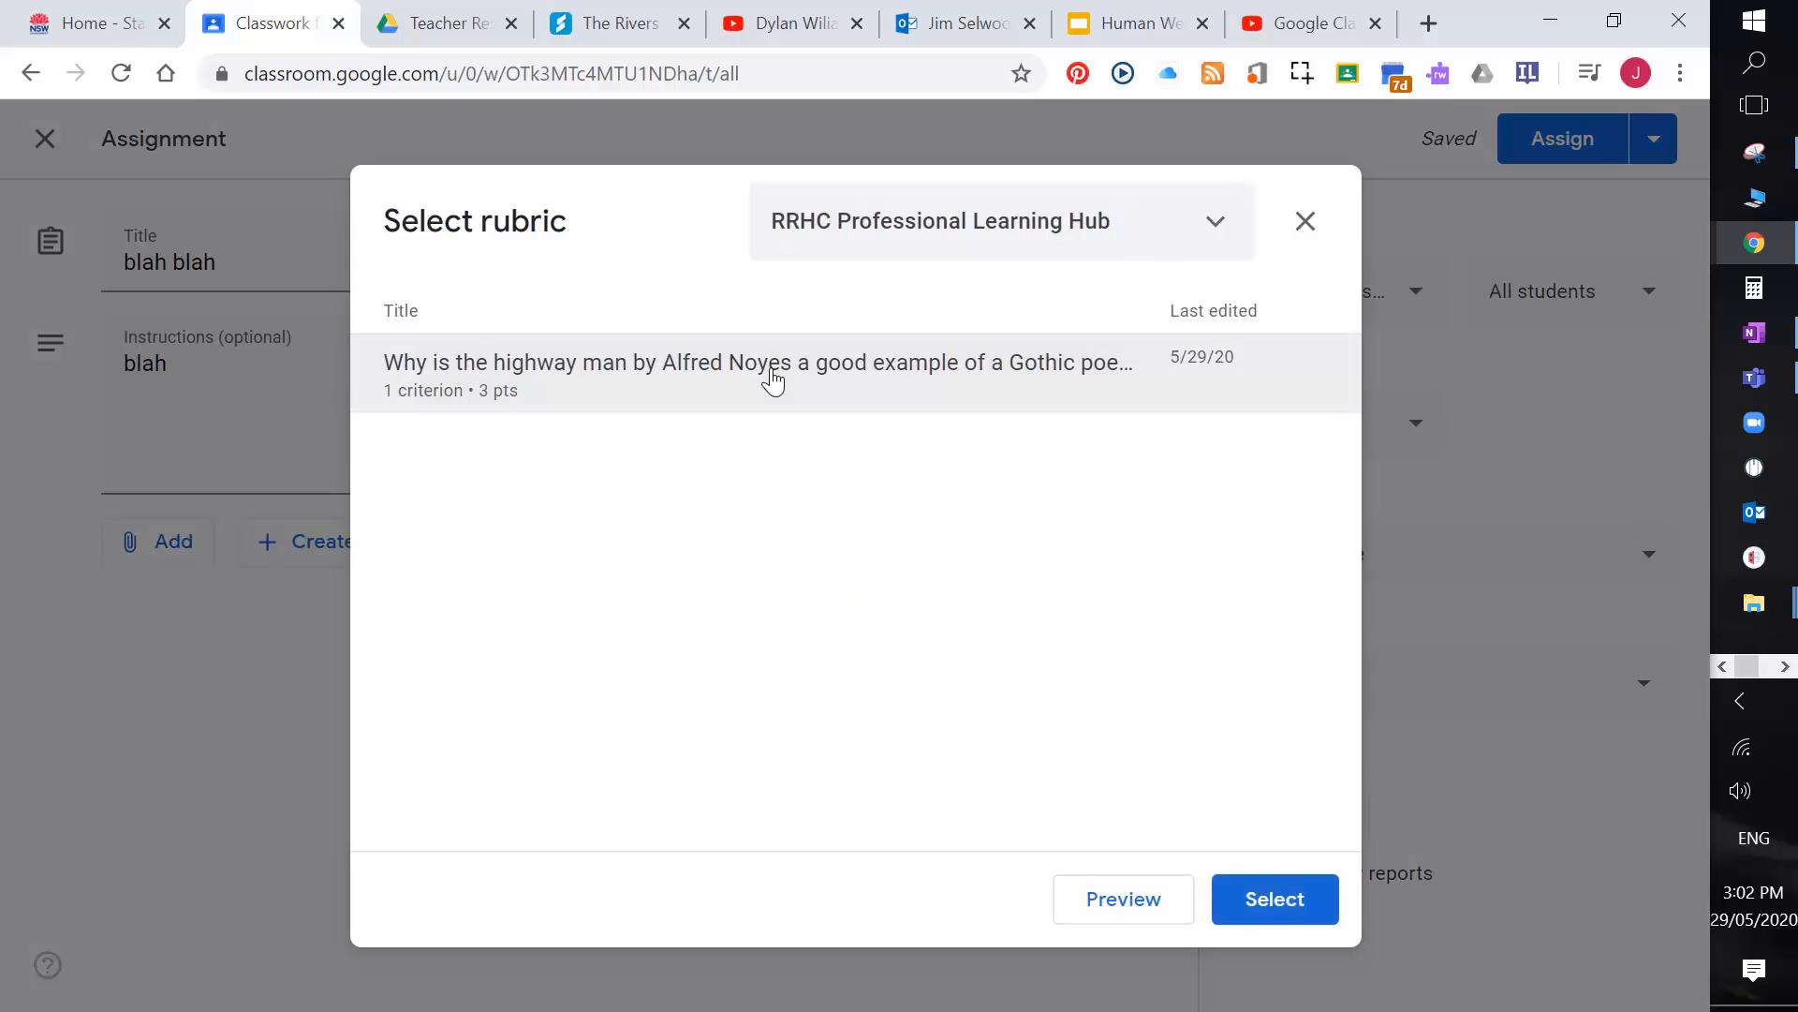
left_click(1296, 900)
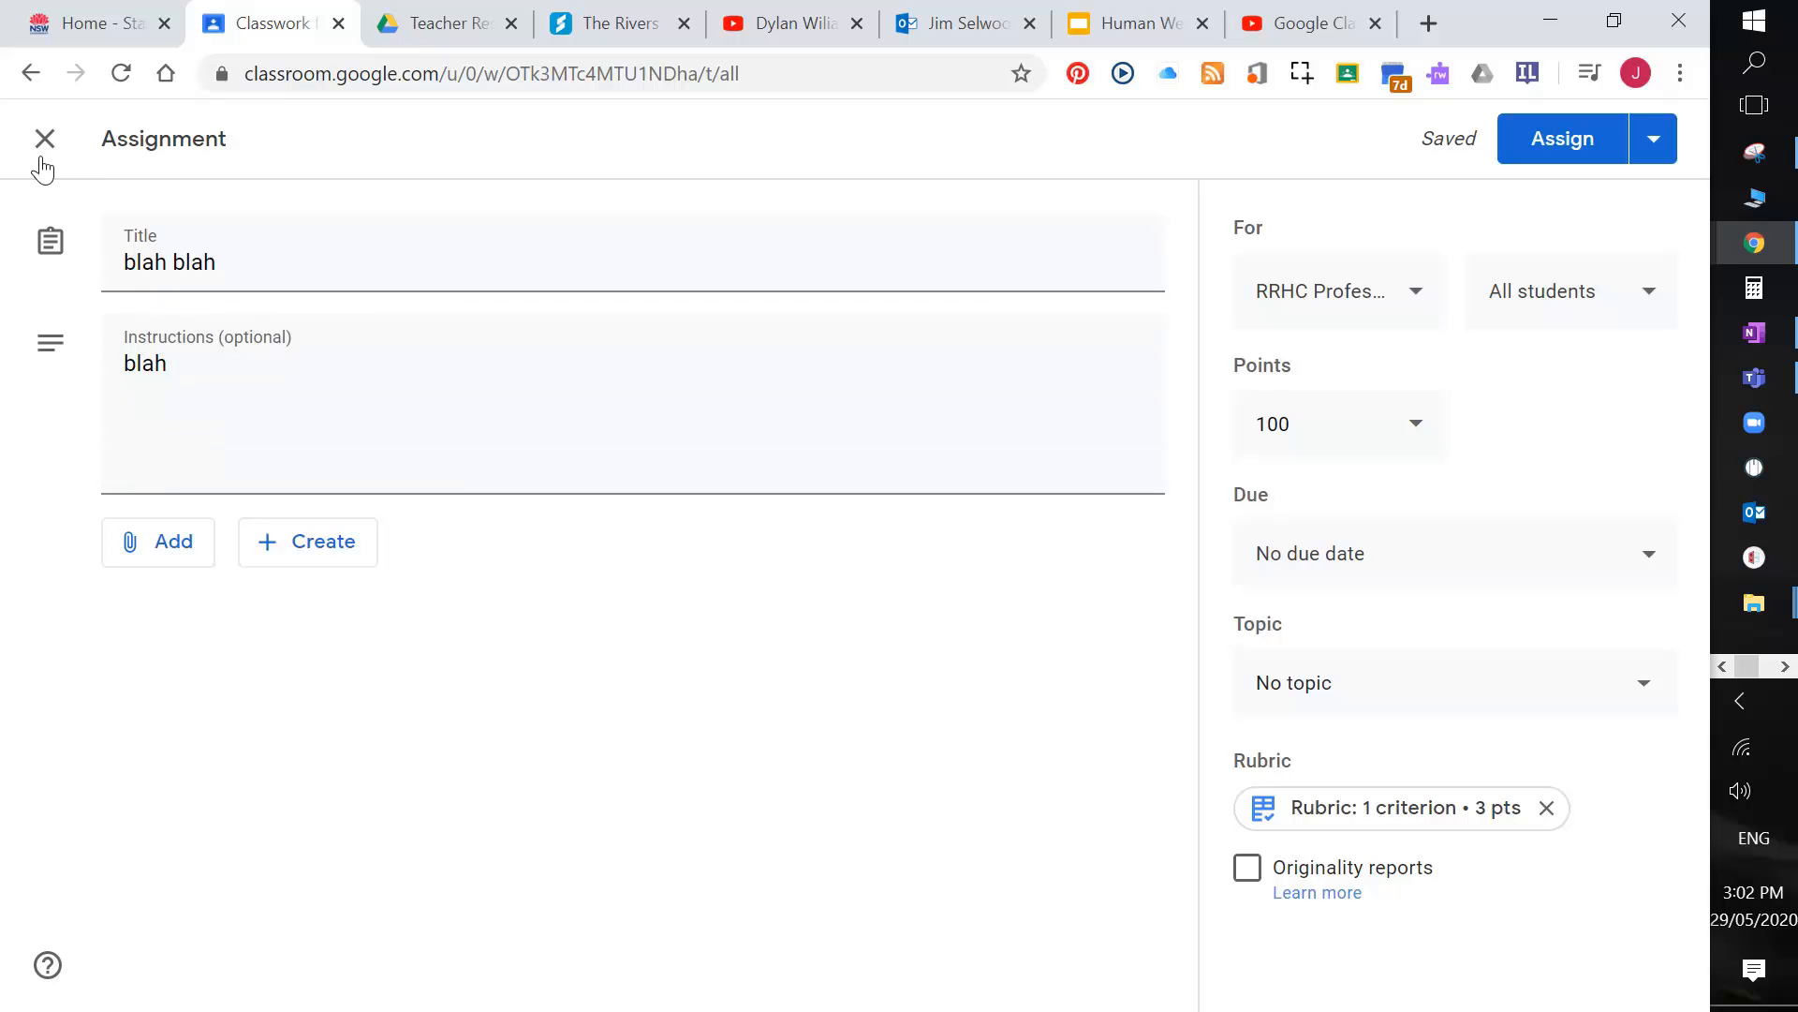
left_click(62, 139)
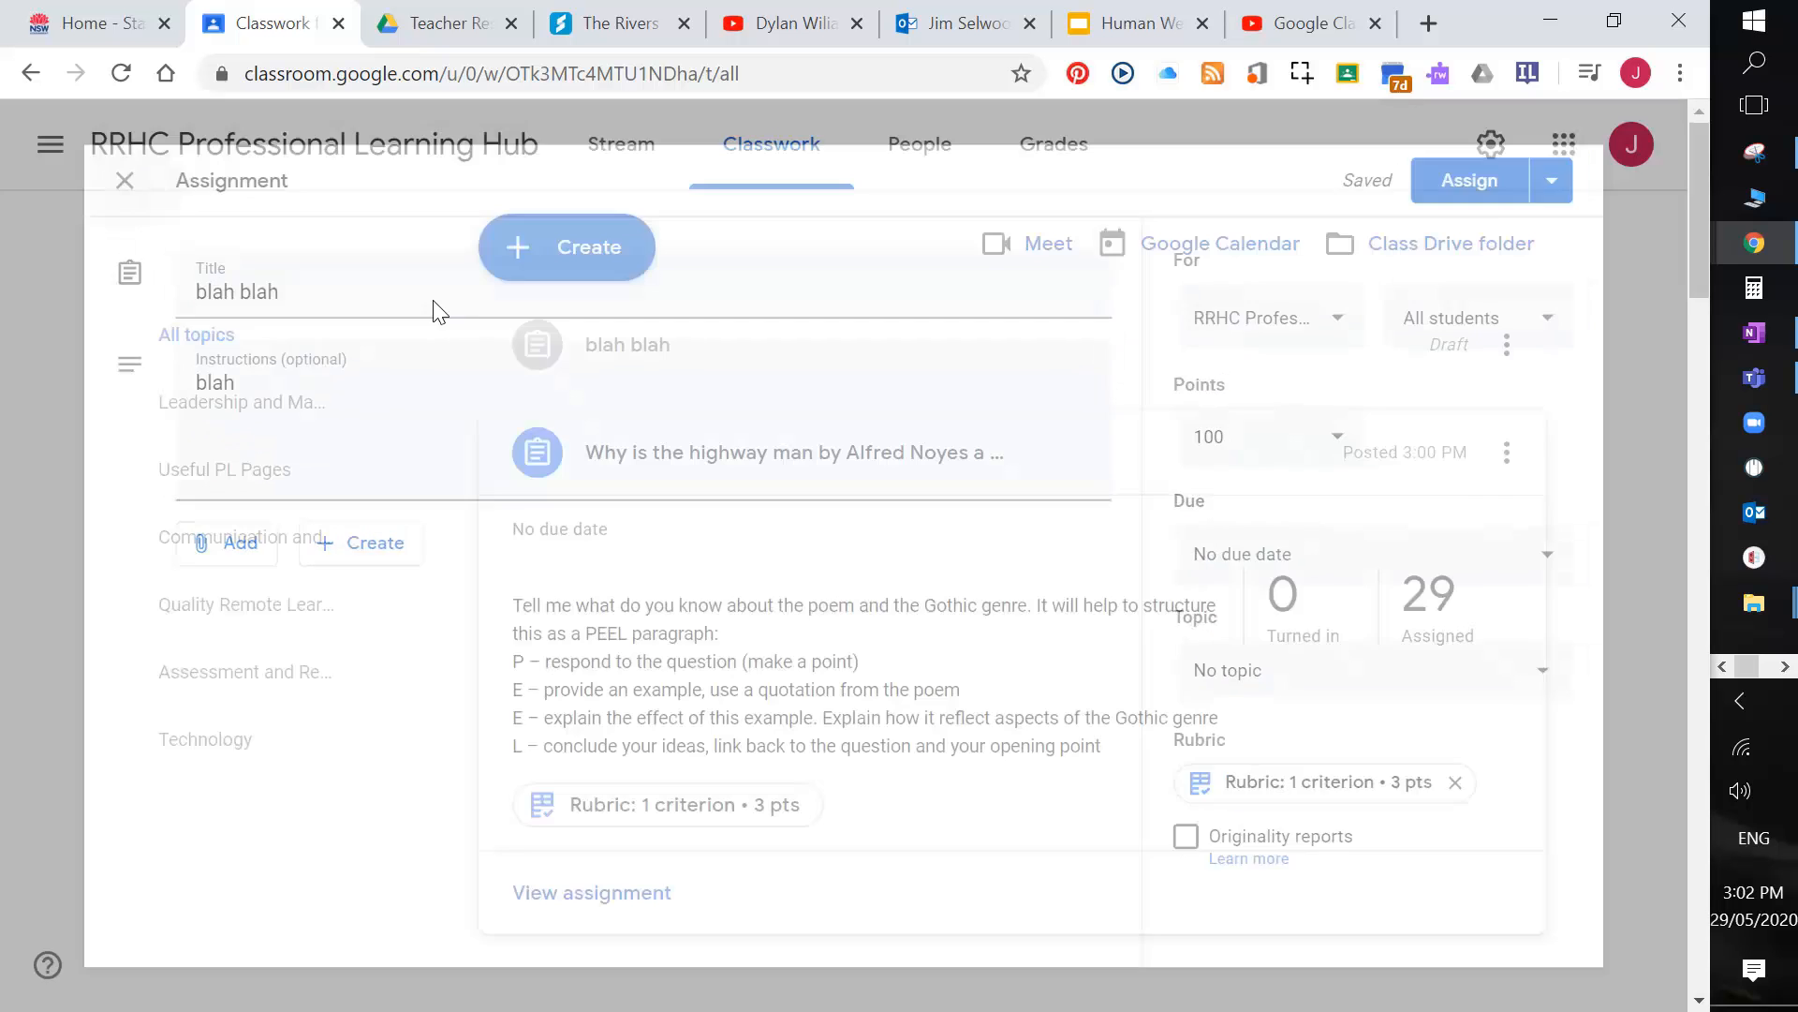